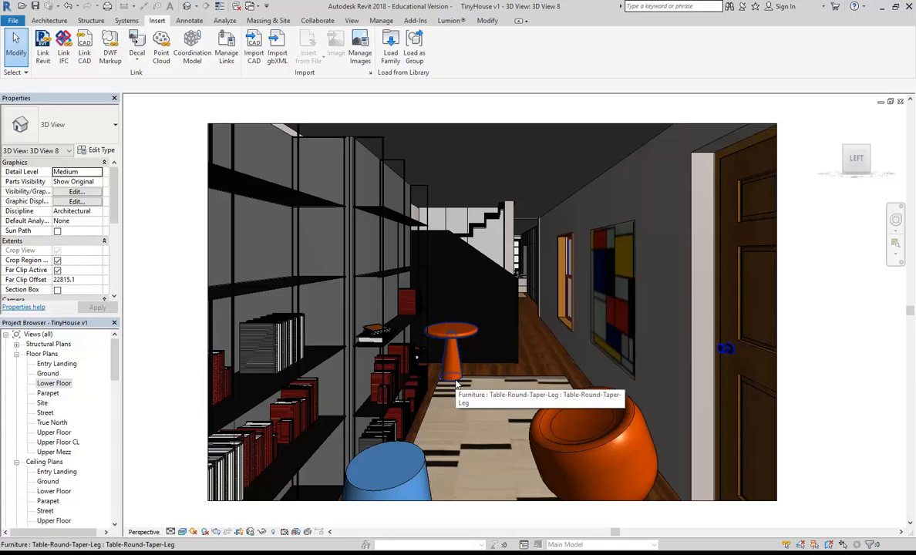
Open the Section 1 building section view of the house.
drag(114, 359, 115, 421)
double_click(50, 452)
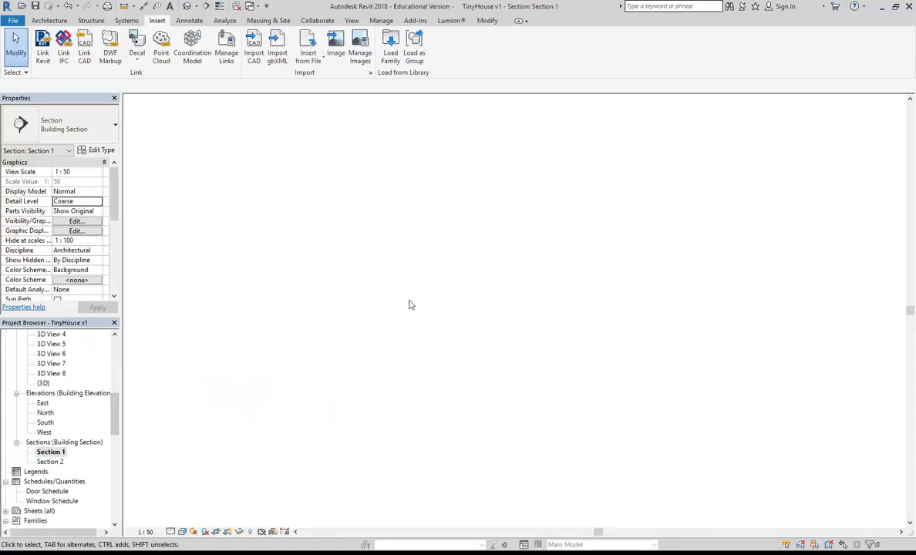
scroll(539, 300, up, 3)
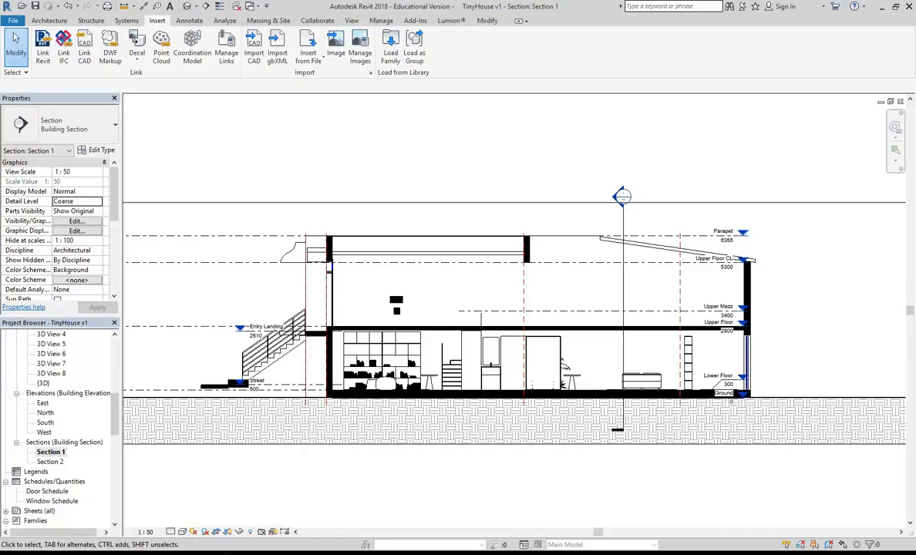
Switch to Netop Vision Pro, start a demo for the selected classroom computers, and return to Revit.
click(229, 552)
click(13, 43)
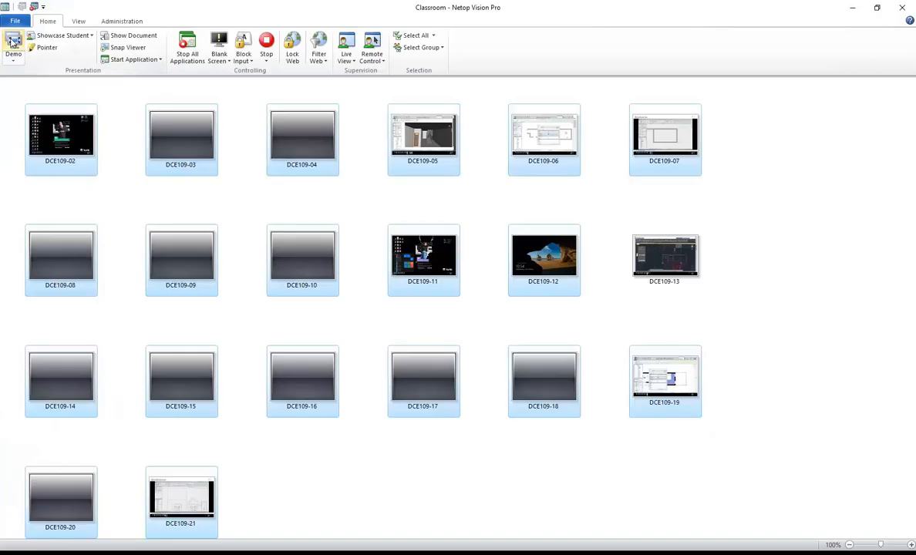
click(858, 11)
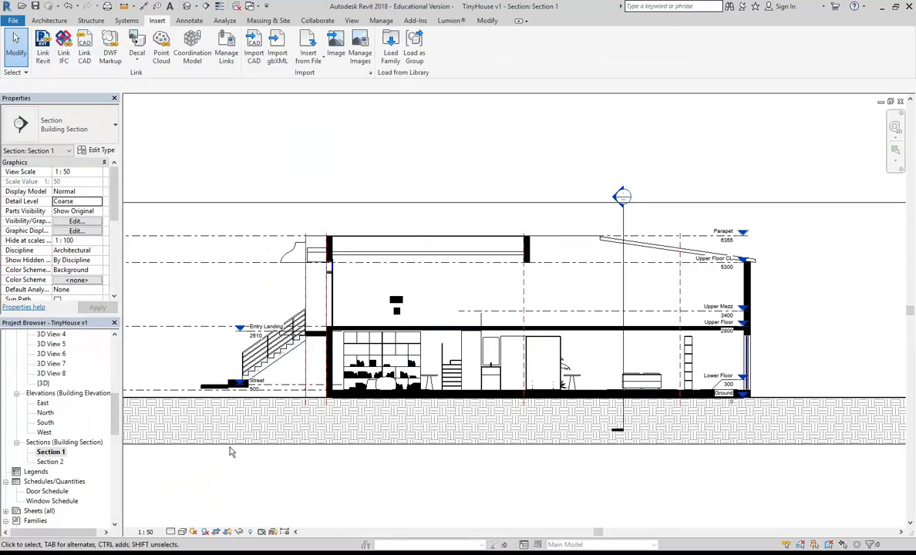
click(232, 553)
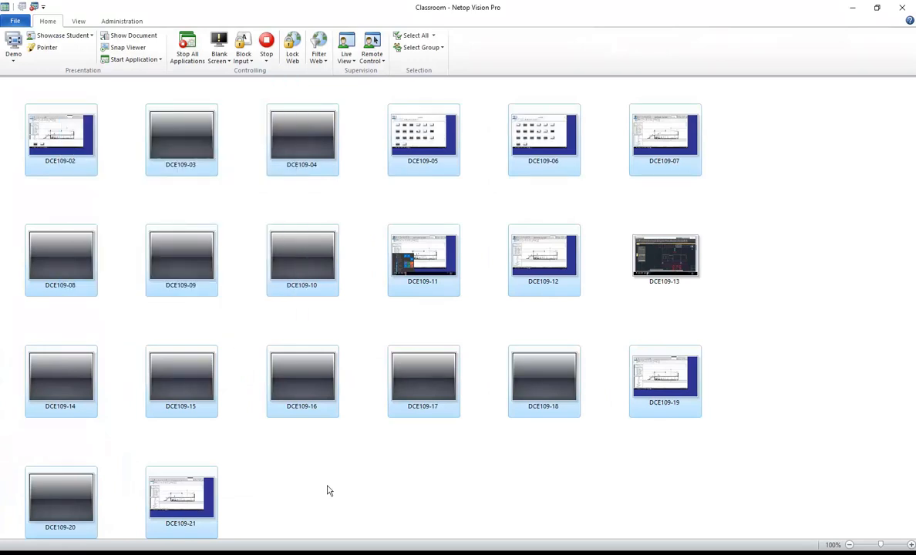
click(854, 7)
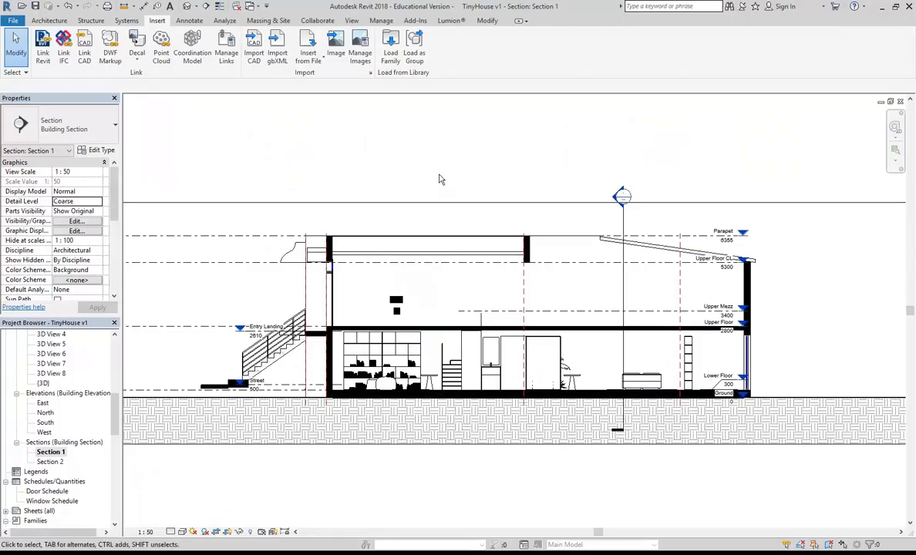
Extend the aligned level lines at the Upper Mezz end so their heads sit outside the exterior wall.
middle_drag(415, 324, 323, 260)
scroll(551, 235, up, 3)
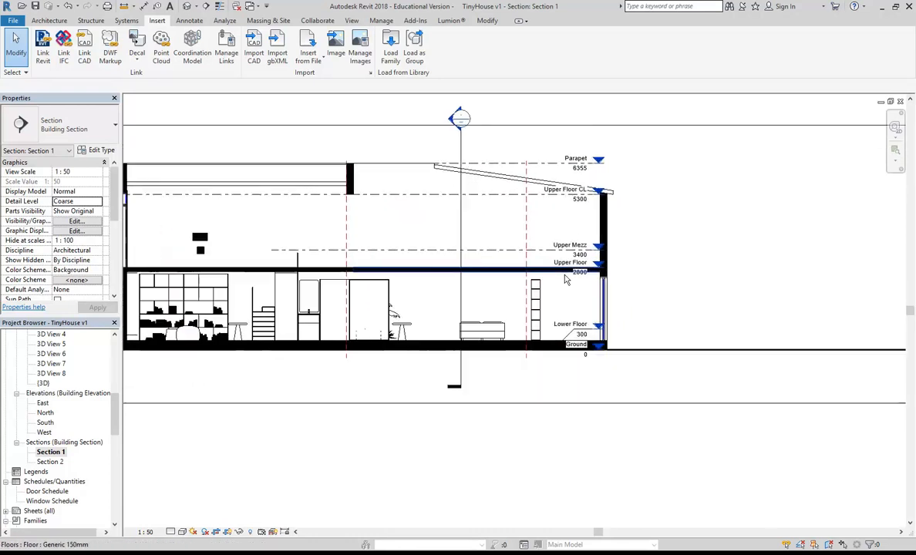
click(544, 243)
middle_drag(544, 245, 352, 249)
scroll(362, 258, up, 2)
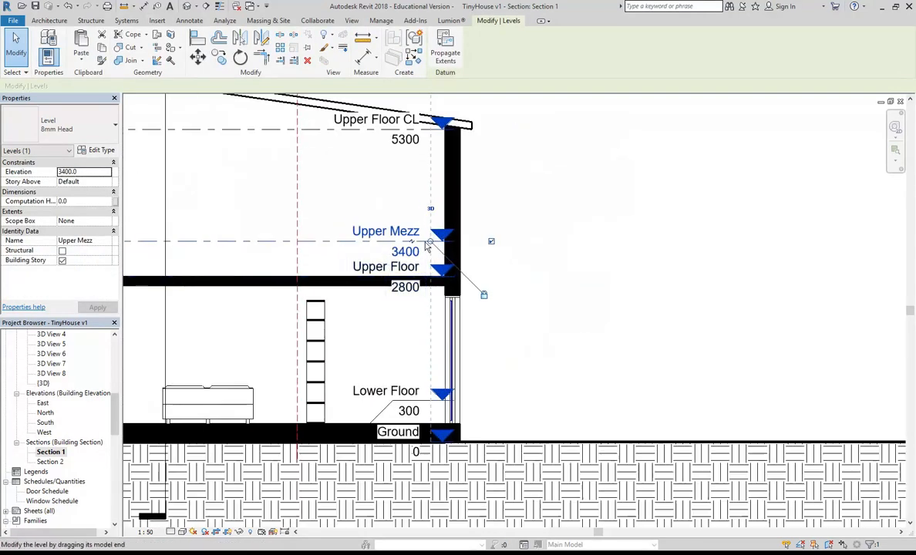
drag(569, 228, 583, 229)
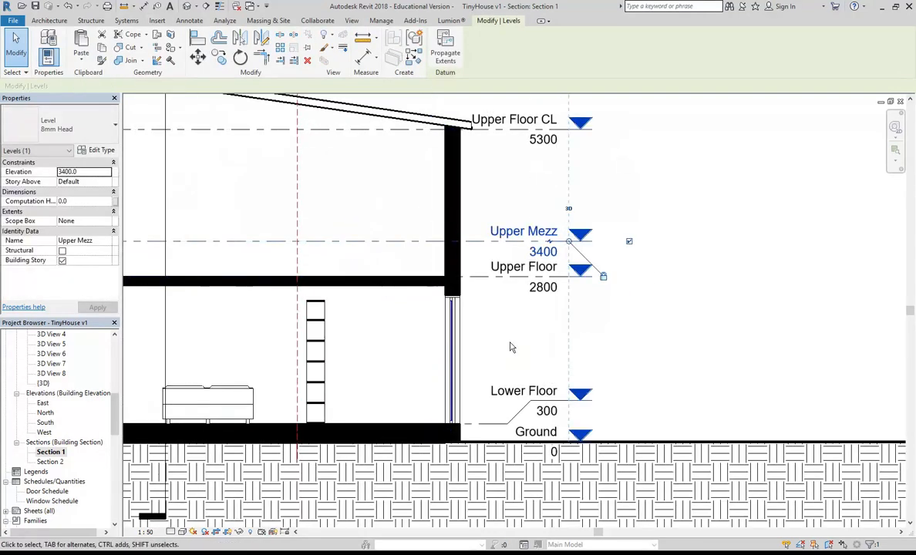
click(522, 333)
Measure the clear height from the lower floor's surface to the underside of the upper floor slab.
middle_drag(522, 333, 530, 276)
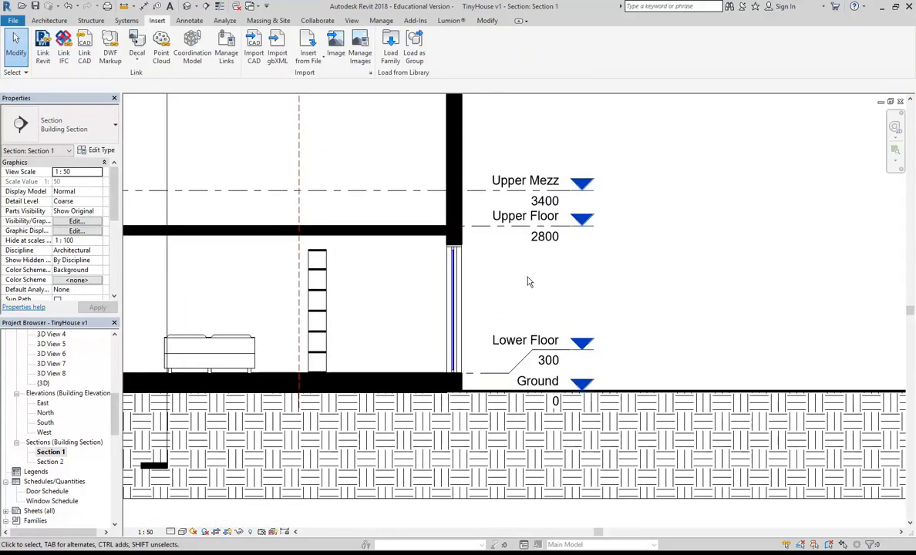
scroll(530, 270, up, 1)
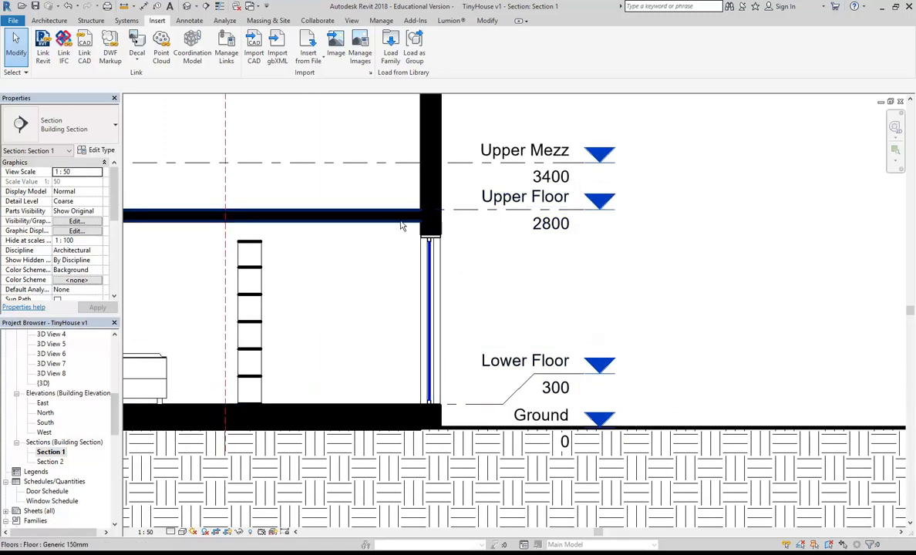
scroll(399, 271, up, 2)
scroll(401, 268, up, 1)
middle_drag(408, 272, 367, 269)
middle_drag(570, 242, 532, 273)
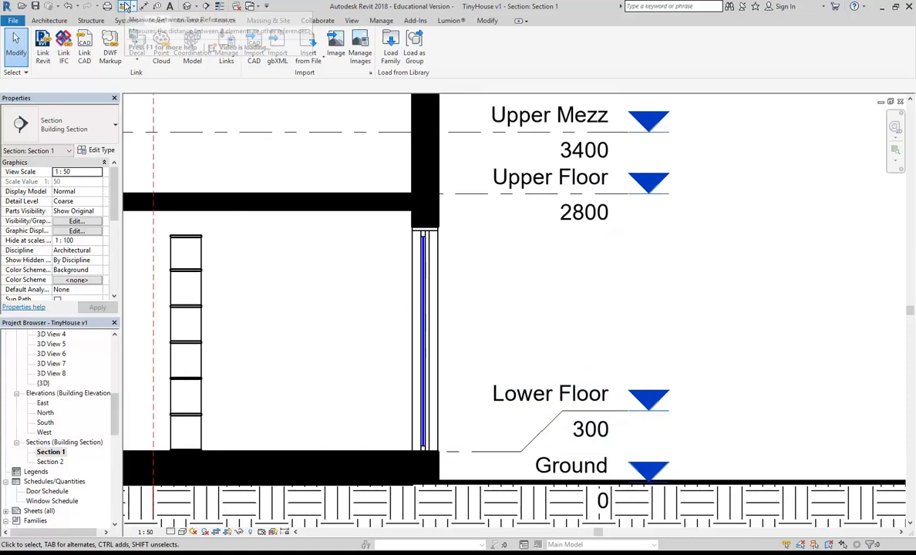
click(529, 323)
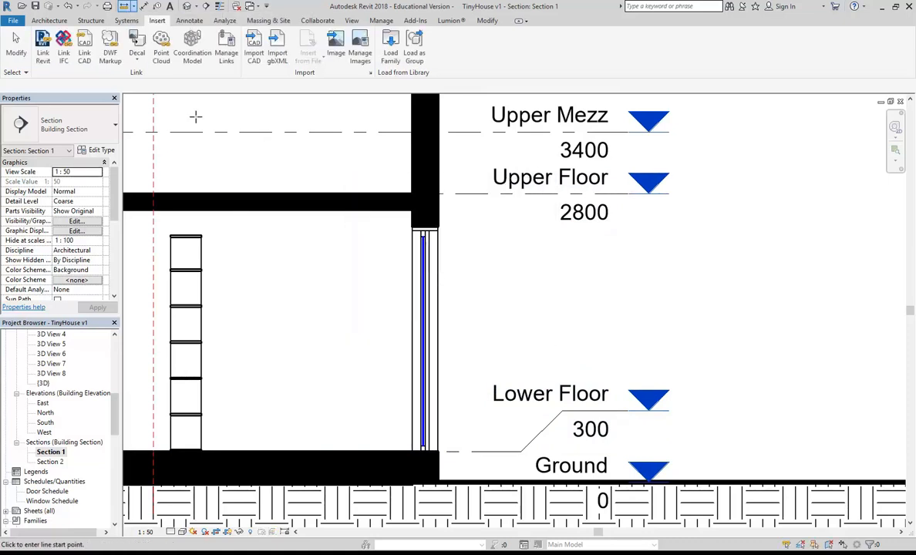
click(124, 6)
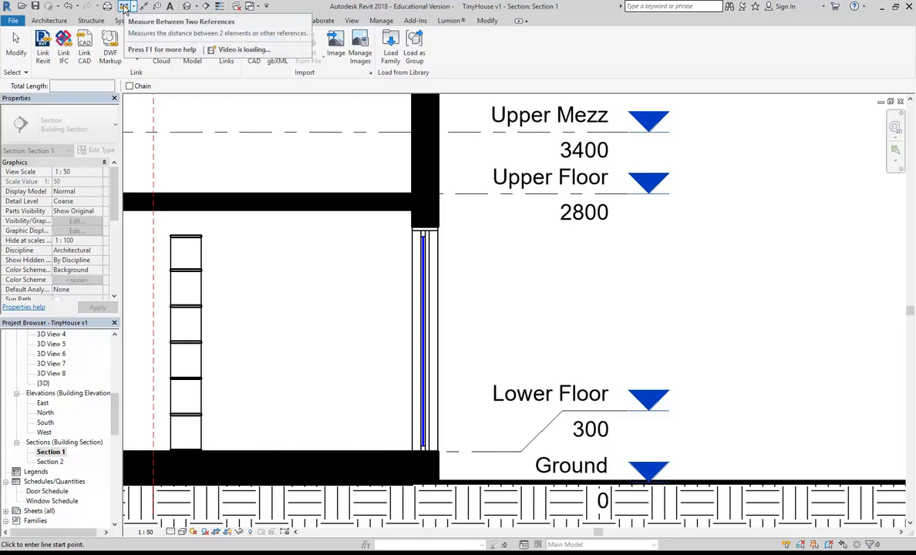
click(324, 449)
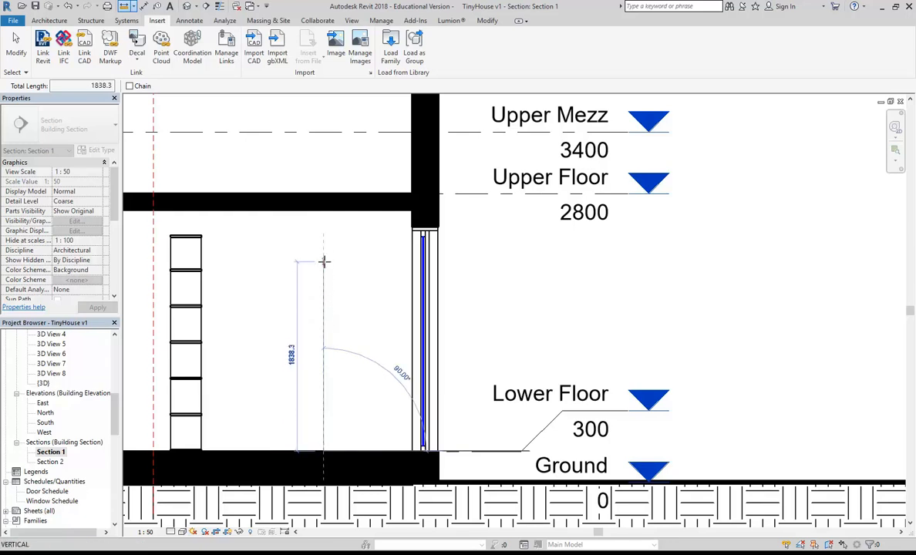
click(324, 209)
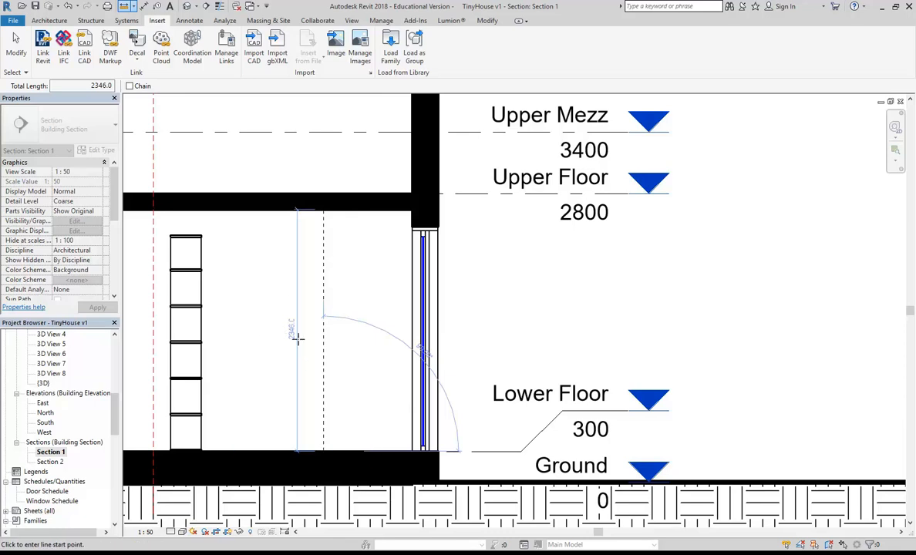
right_click(248, 257)
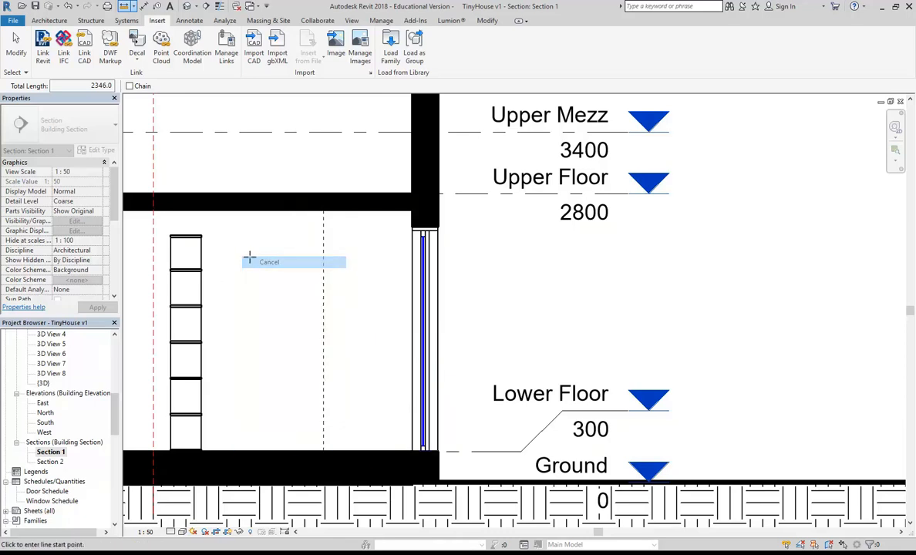
click(266, 262)
Inspect the upper floor slab's properties, and measure upward from the Lower Floor level line outside the window wall.
click(283, 202)
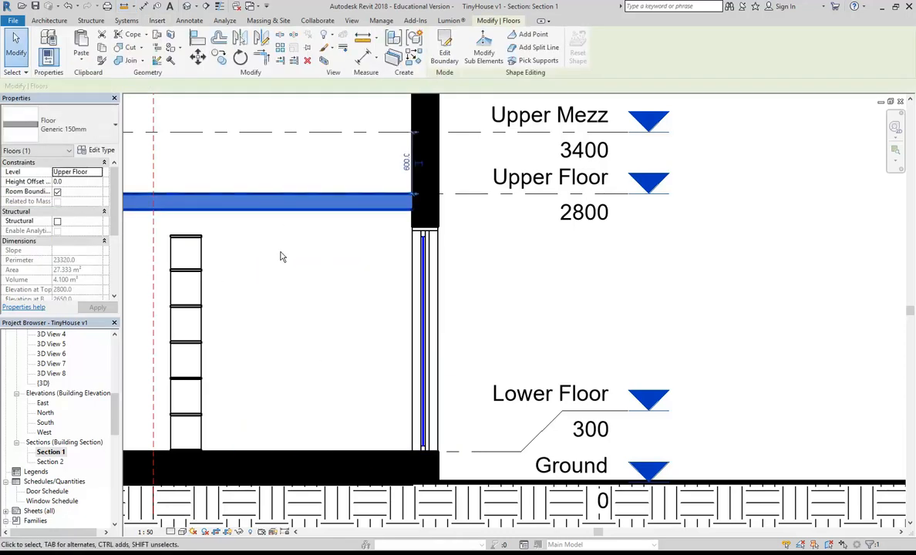
click(329, 297)
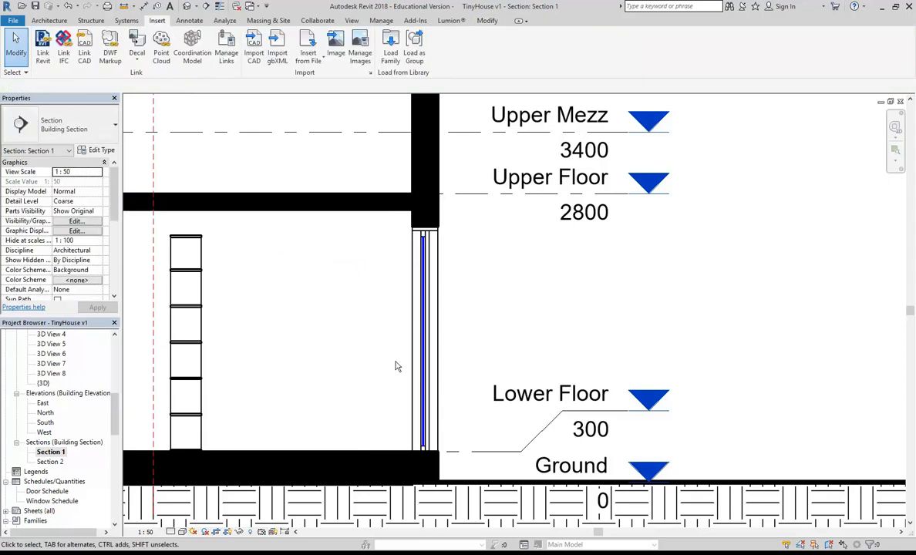
click(123, 6)
click(484, 452)
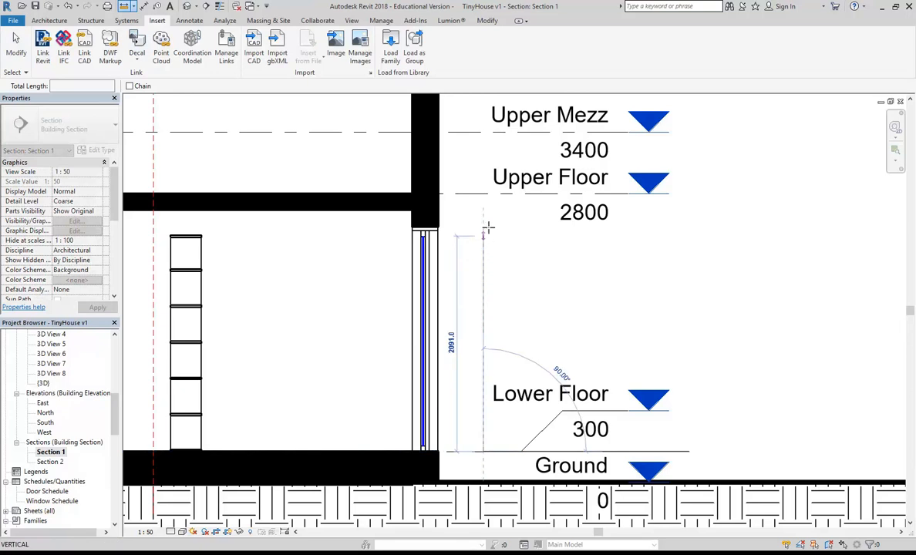
click(483, 194)
click(482, 213)
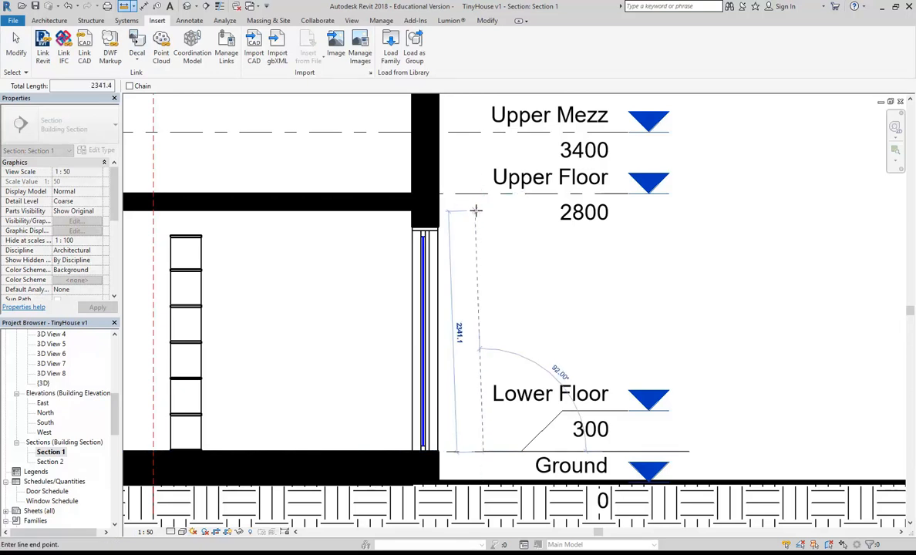
Measure the lower floor's interior height again, vertically up to the underside of the upper slab.
click(334, 450)
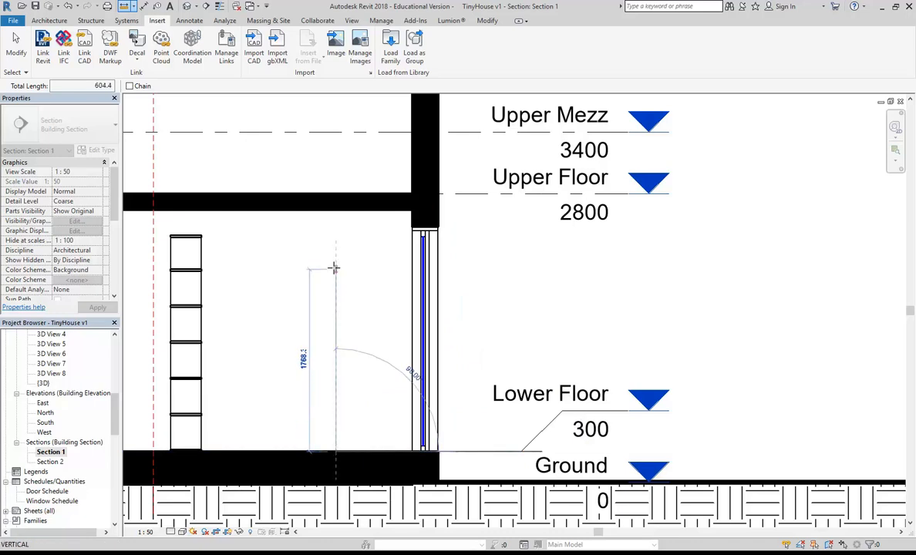
click(335, 208)
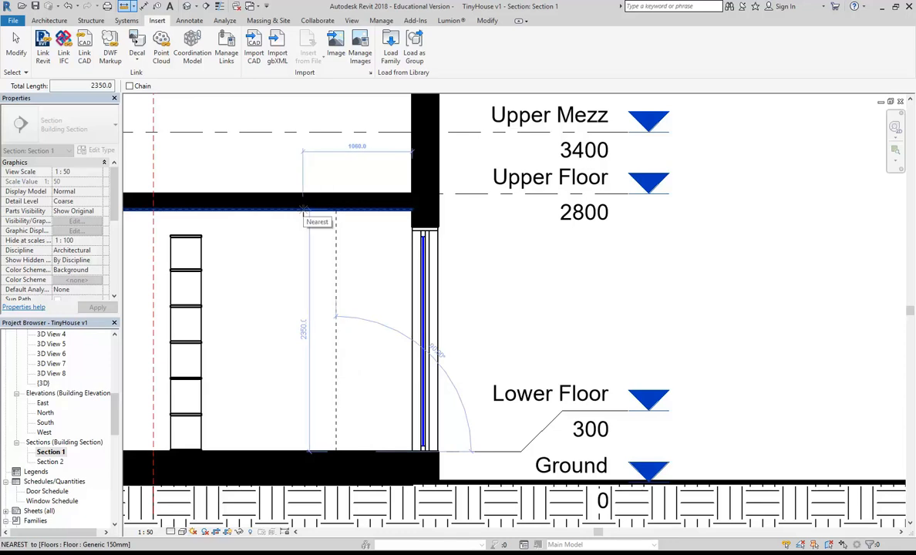
click(303, 209)
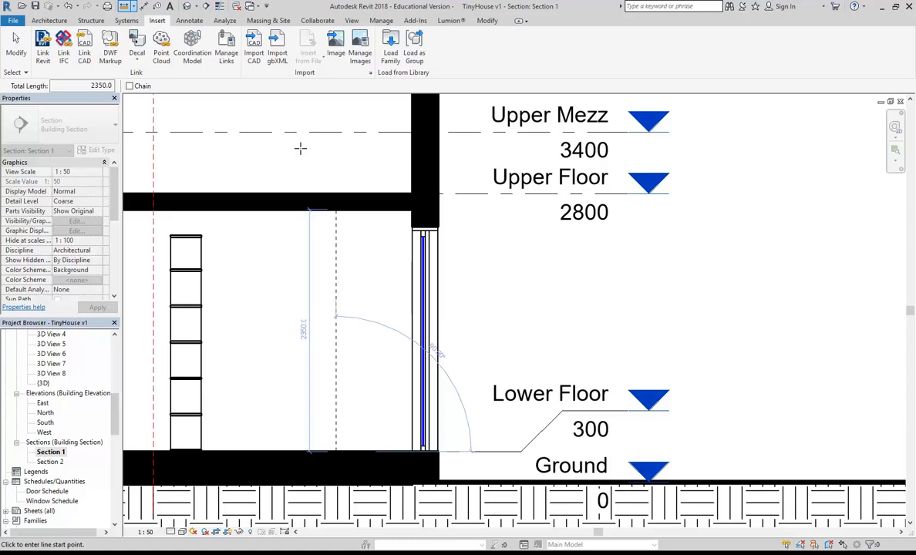
key(Escape)
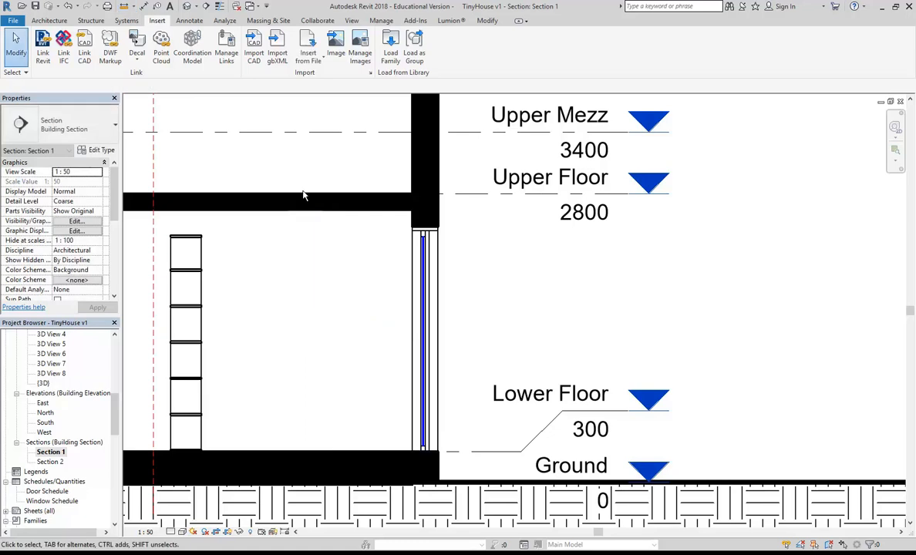
Open the Lower Floor reflected ceiling plan.
scroll(433, 286, down, 3)
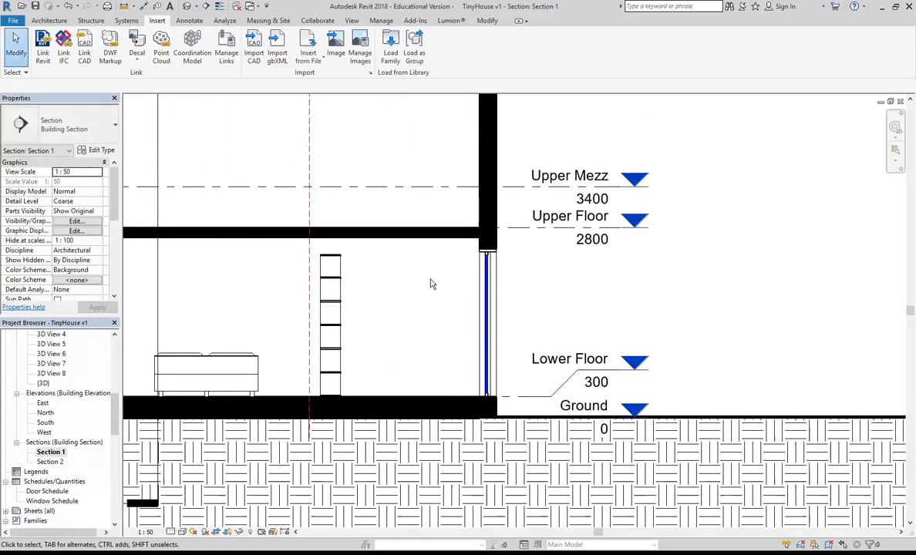
scroll(436, 313, up, 3)
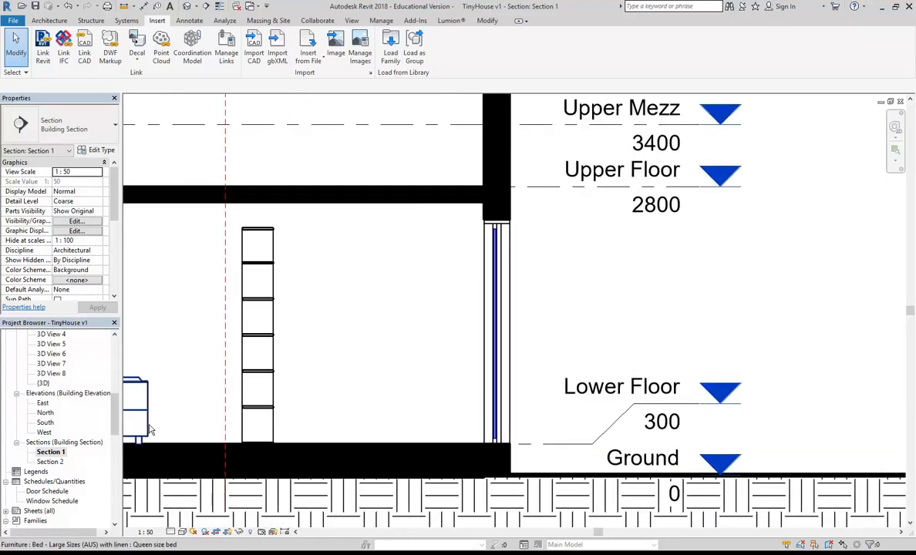
drag(115, 424, 118, 355)
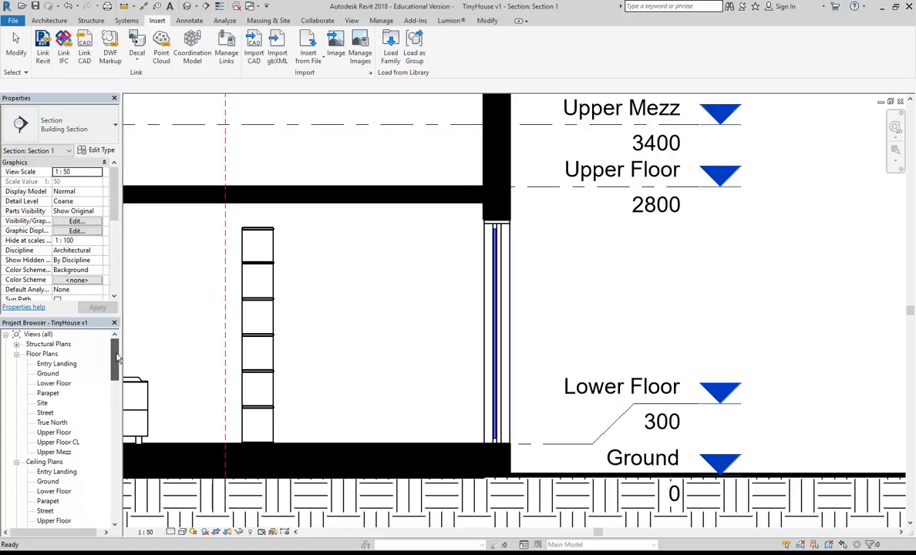
click(48, 354)
click(43, 463)
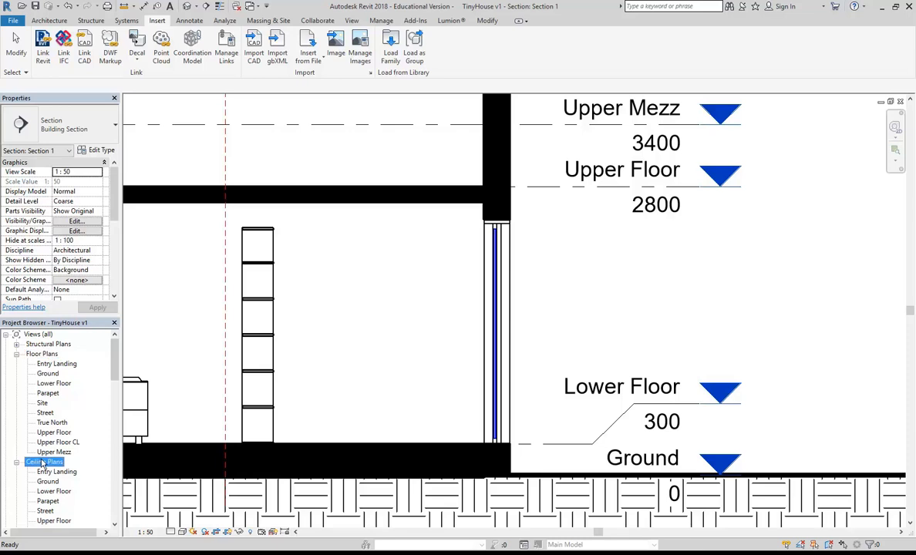
scroll(45, 442, down, 1)
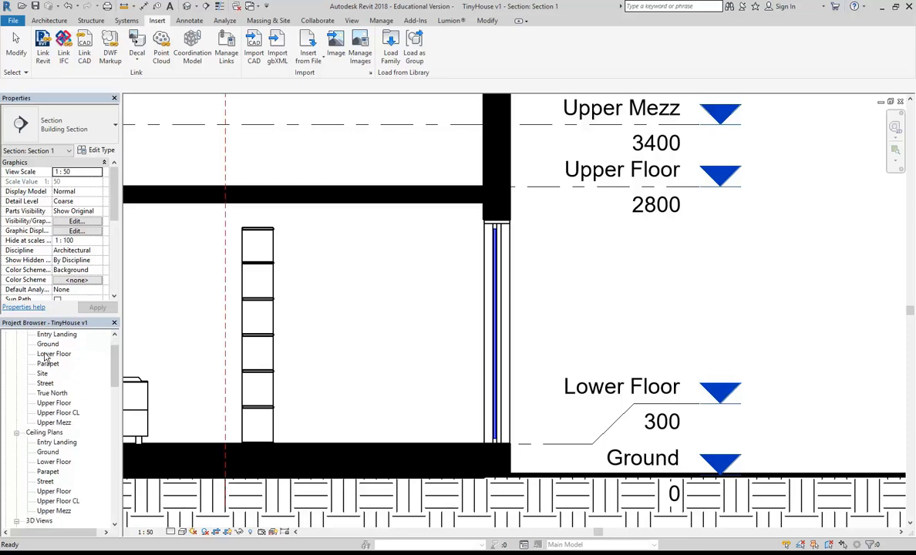
double_click(52, 461)
scroll(411, 321, up, 6)
middle_drag(384, 307, 324, 236)
scroll(74, 343, up, 1)
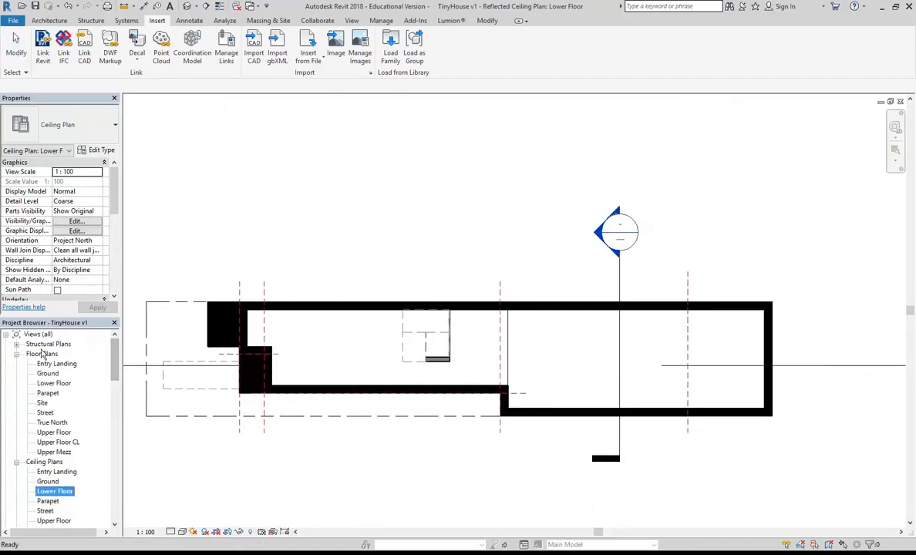
View the Lower Floor floor plan for comparison, and return to the Lower Floor reflected ceiling plan.
double_click(54, 383)
middle_drag(452, 467, 428, 447)
scroll(423, 442, up, 1)
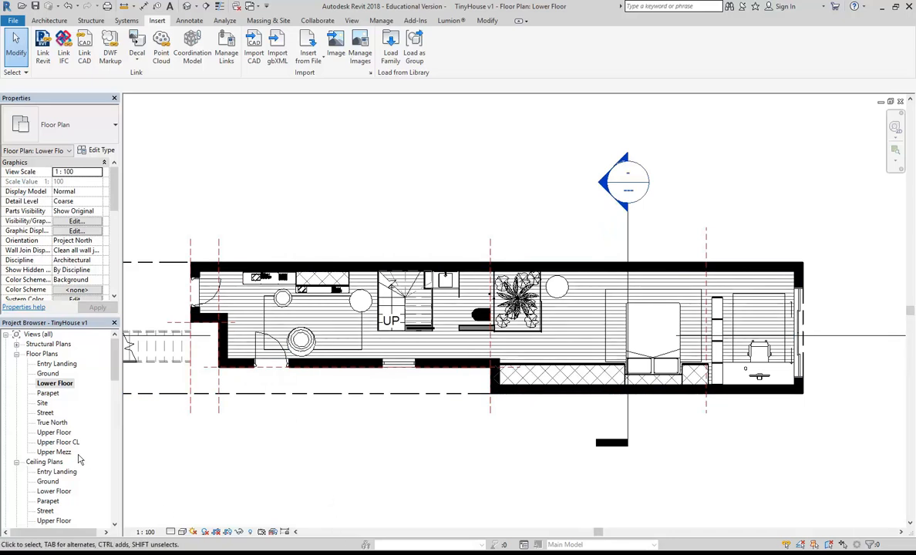
double_click(51, 492)
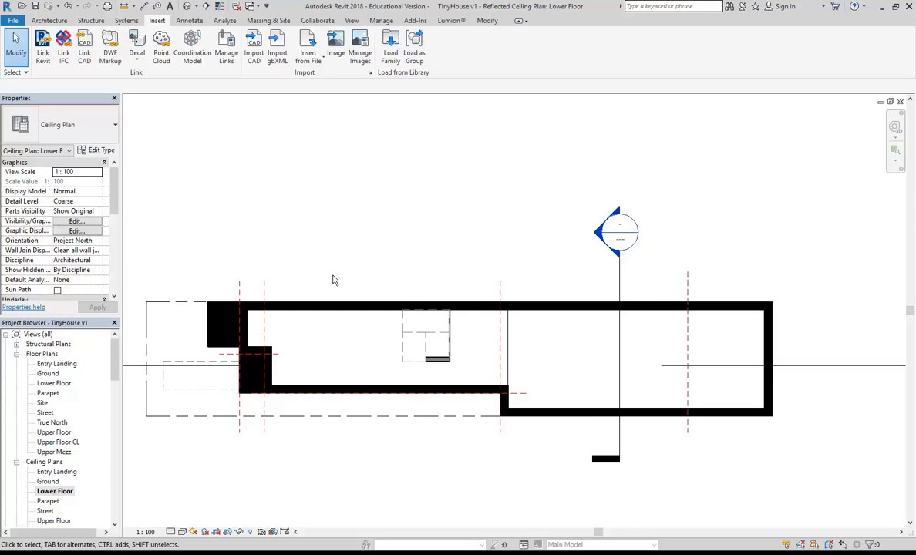
scroll(316, 345, up, 3)
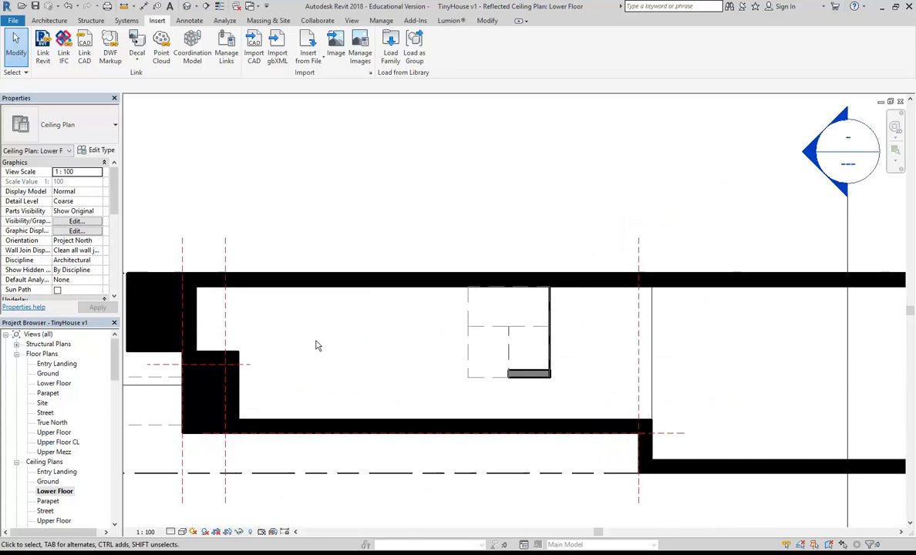
scroll(316, 345, down, 3)
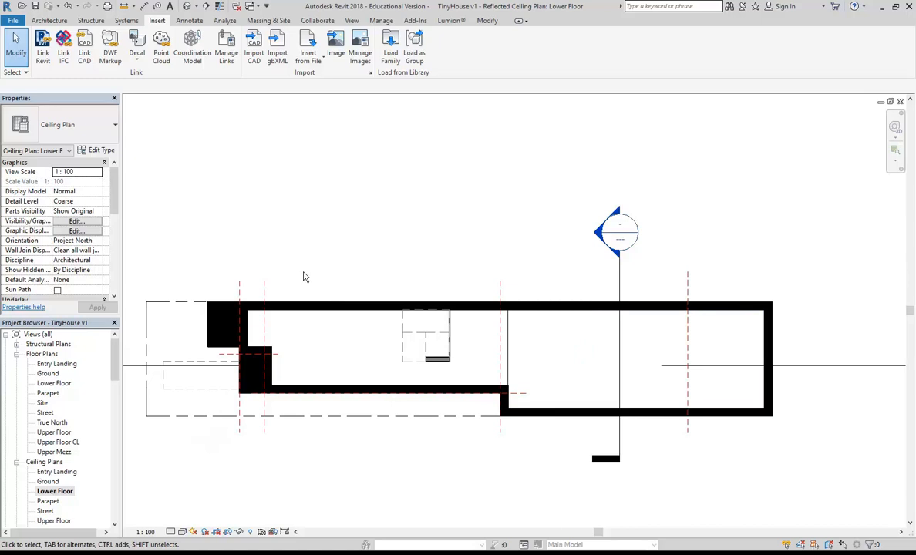
Examine the stair outline, the Generic 150mm upper slab and the solid wall areas around the entry in the Lower Floor ceiling plan.
scroll(425, 347, up, 3)
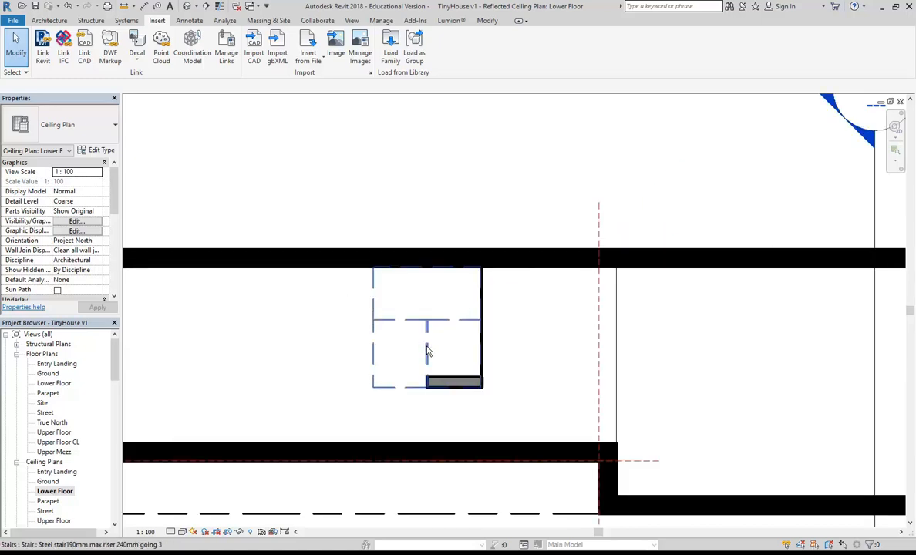
click(617, 382)
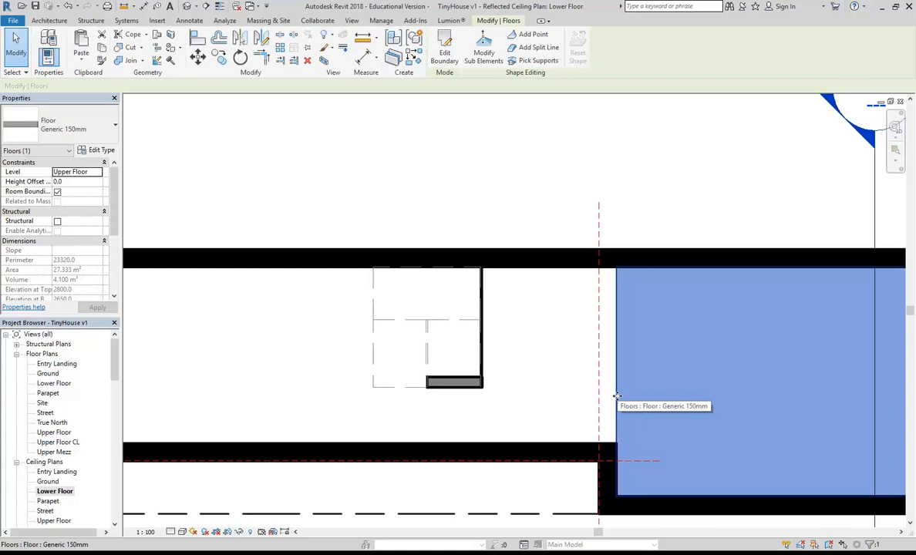
click(405, 166)
scroll(407, 171, down, 4)
middle_drag(408, 174, 439, 217)
middle_drag(176, 299, 228, 300)
scroll(226, 299, up, 3)
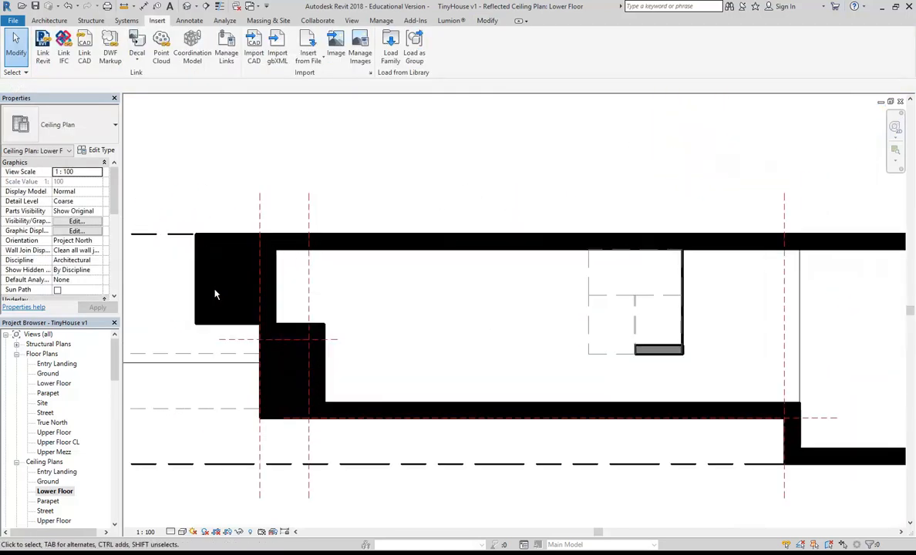
scroll(209, 204, down, 3)
middle_drag(214, 245, 246, 227)
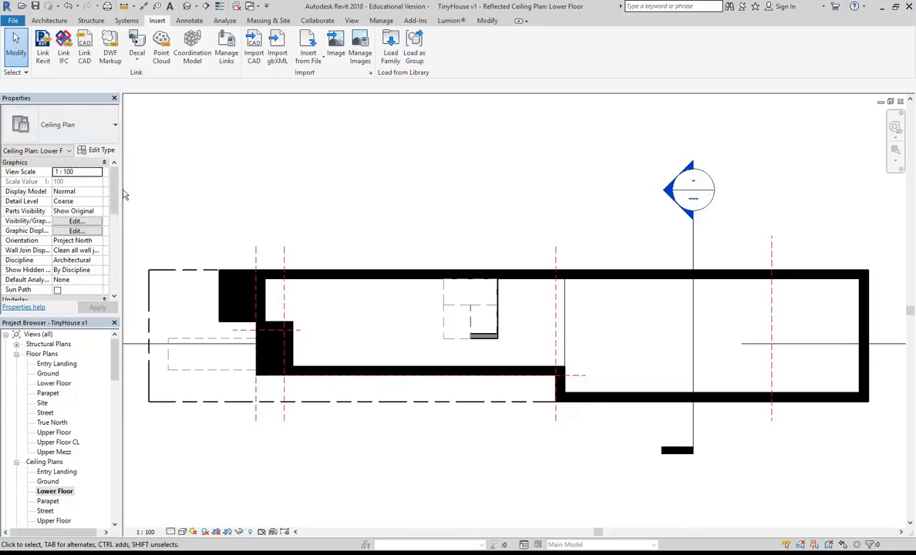
Set the cut plane offset in the Lower Floor ceiling plan's view range to 1800.
drag(117, 192, 117, 256)
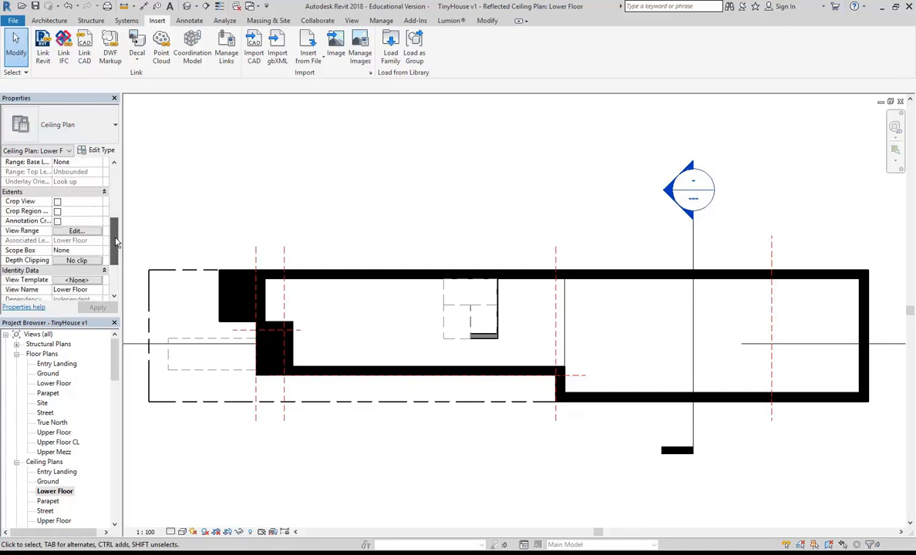
click(76, 232)
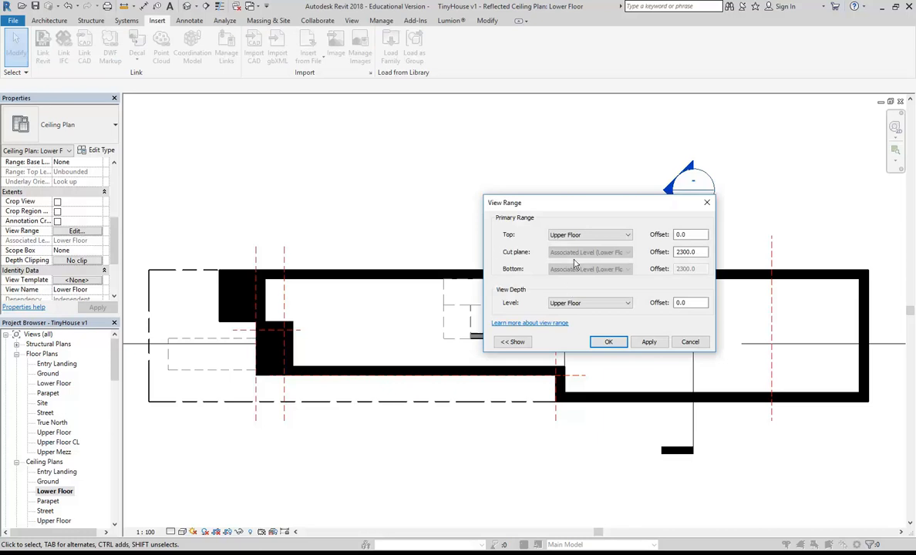
drag(593, 203, 306, 164)
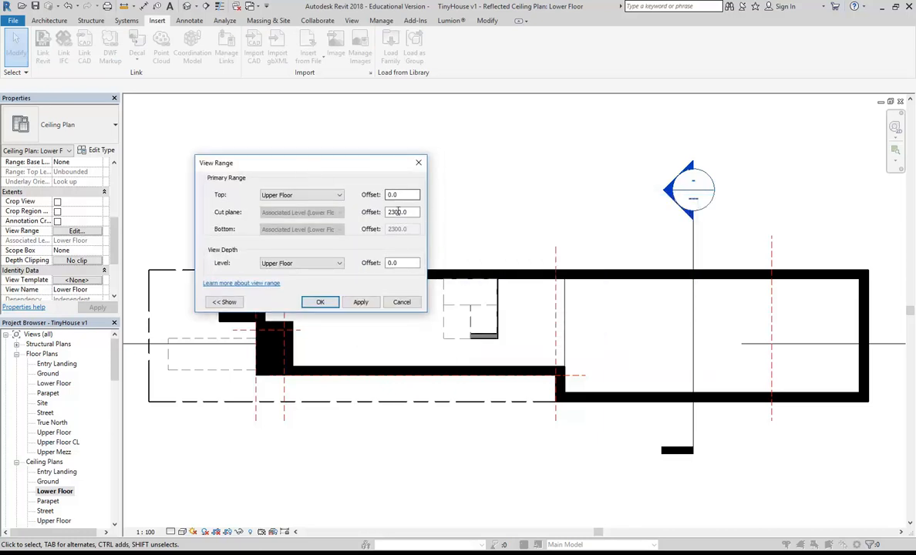
drag(412, 212, 375, 211)
text(1800)
key(Tab)
click(320, 303)
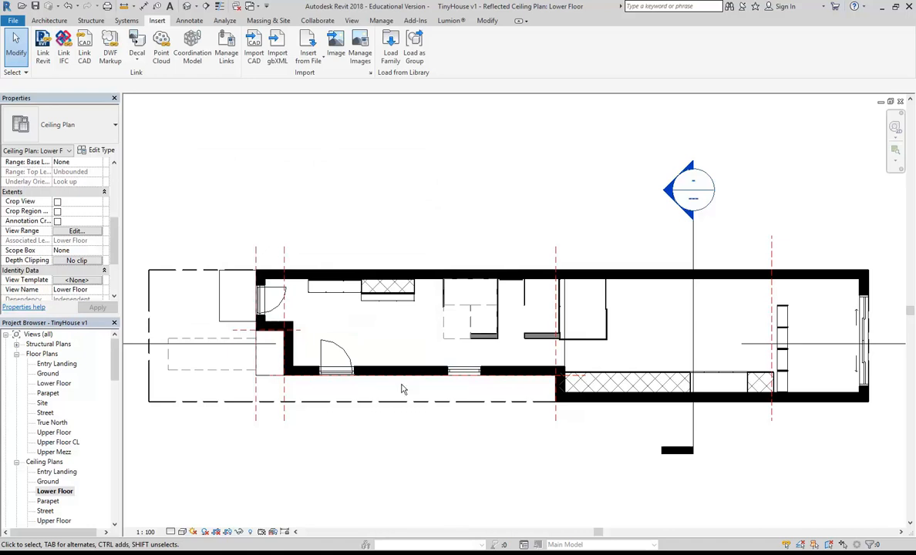
Examine the doors, windows, partitions and casework along the whole Lower Floor ceiling plan at the new cut height.
scroll(561, 312, up, 1)
middle_drag(561, 311, 519, 292)
scroll(478, 286, up, 1)
middle_drag(478, 286, 414, 276)
middle_drag(500, 310, 419, 278)
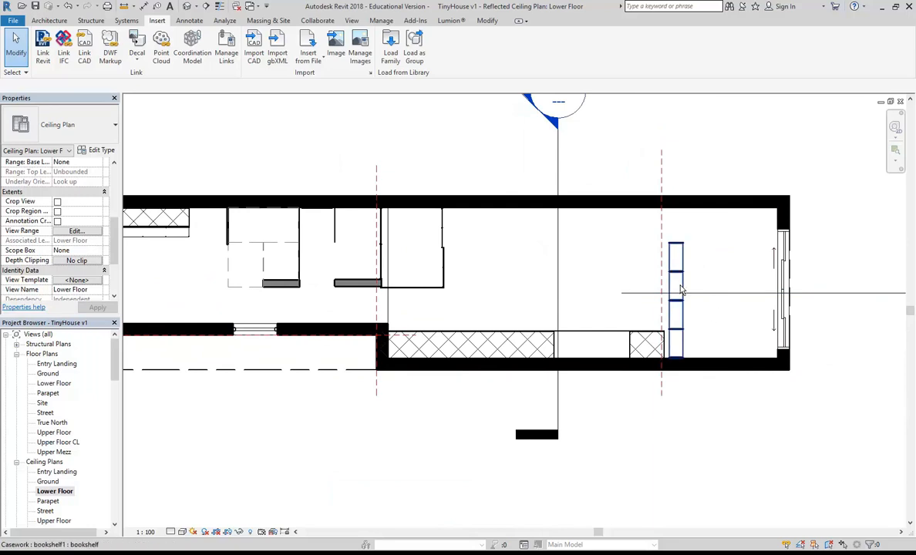
scroll(692, 334, up, 1)
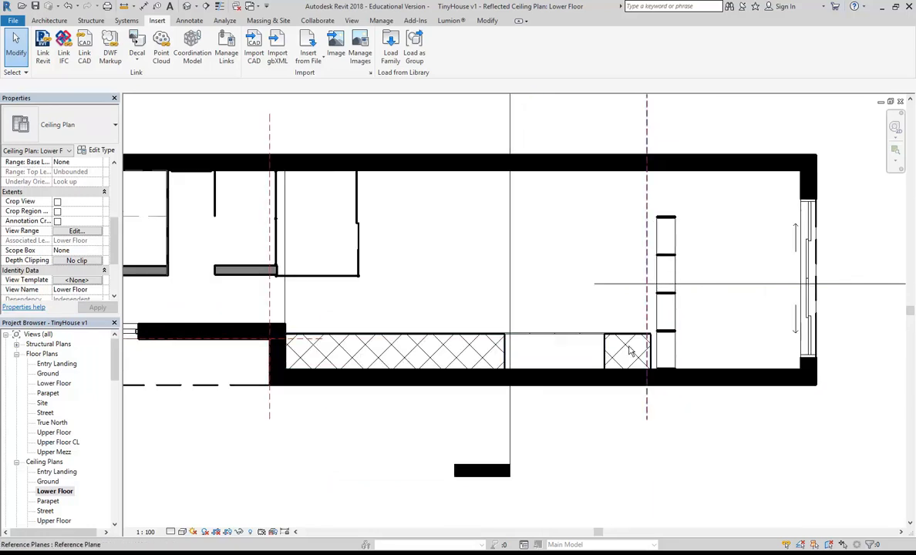
scroll(357, 299, down, 1)
middle_drag(356, 299, 567, 361)
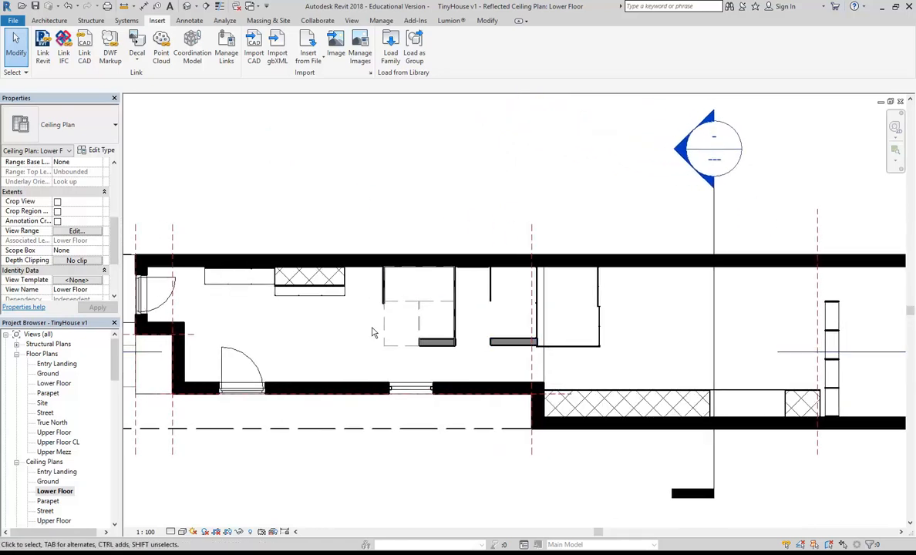
scroll(300, 192, down, 2)
middle_drag(300, 192, 339, 202)
scroll(338, 201, up, 1)
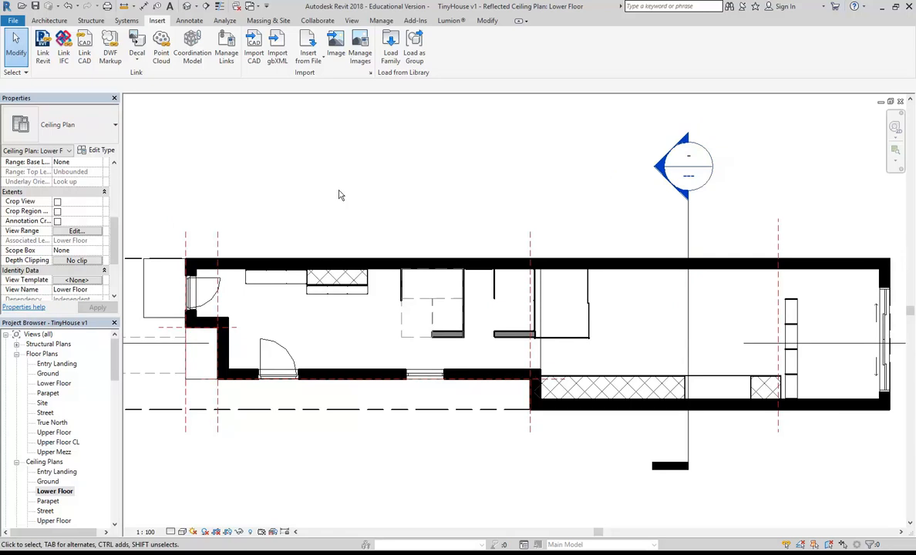
middle_drag(347, 196, 397, 190)
scroll(396, 189, up, 1)
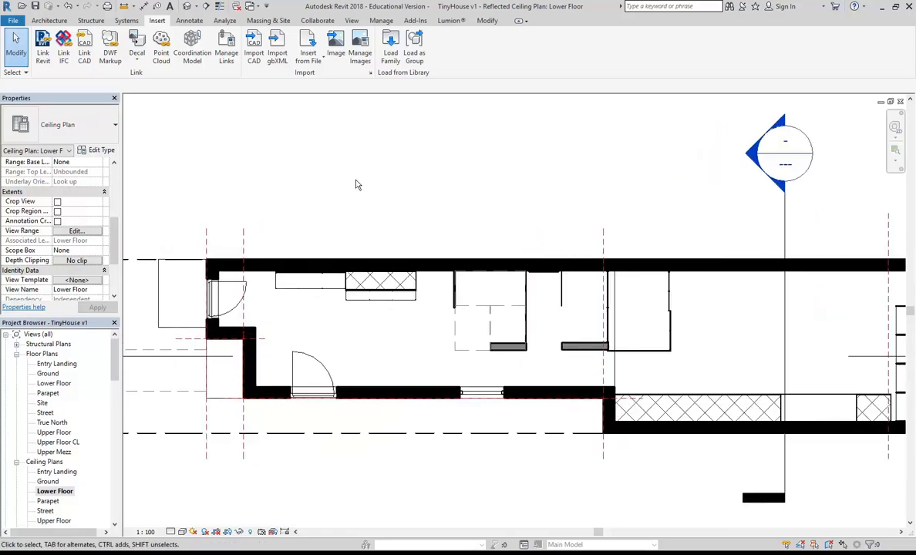
Start a sketched Plain compound ceiling on the Lower Floor and trace its boundary along the inner faces of the stepped entry walls.
click(52, 20)
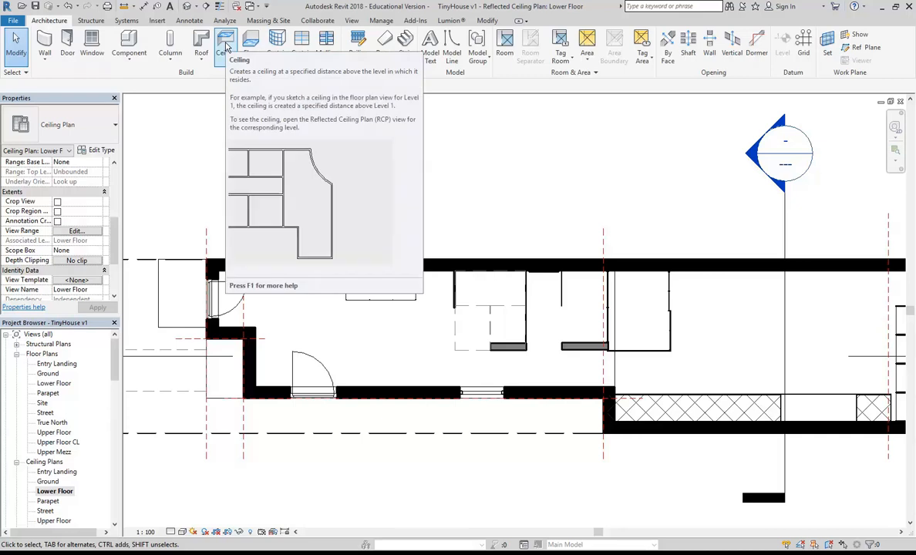
click(226, 48)
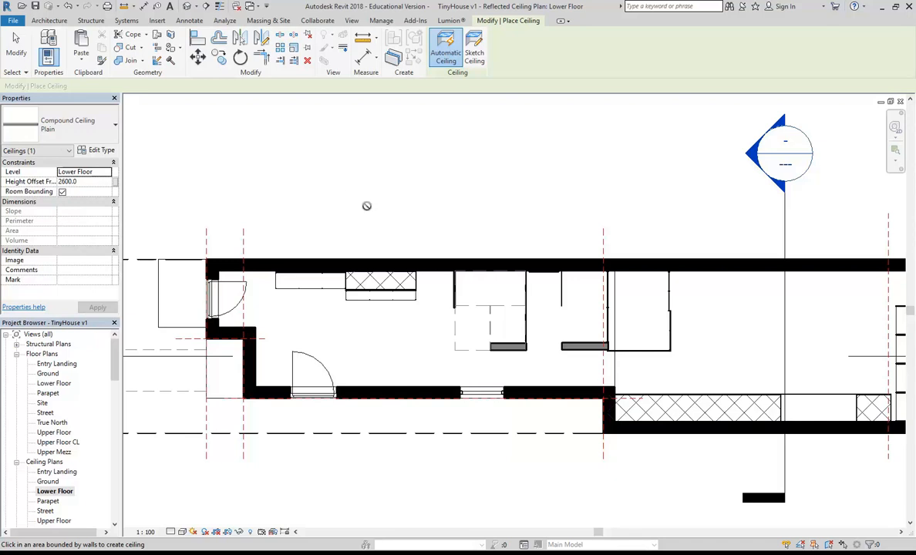
scroll(352, 192, down, 4)
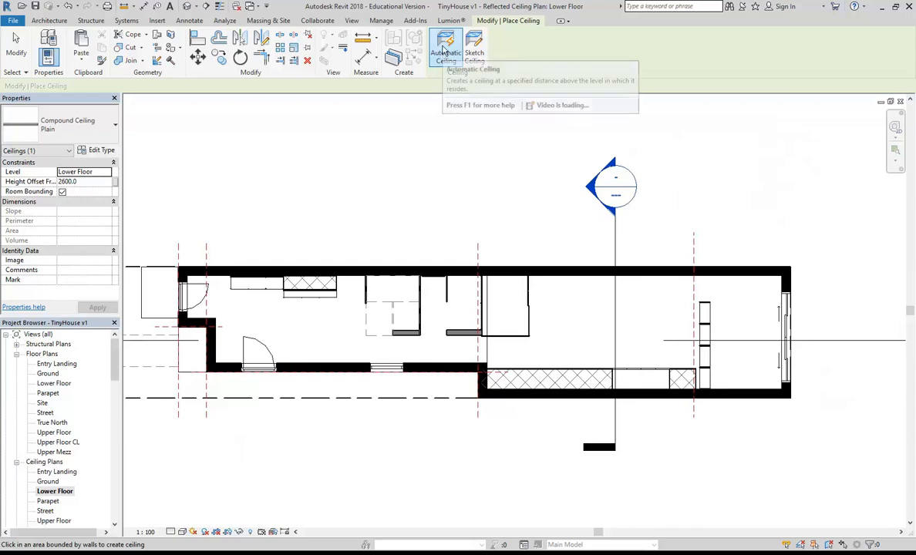
click(339, 336)
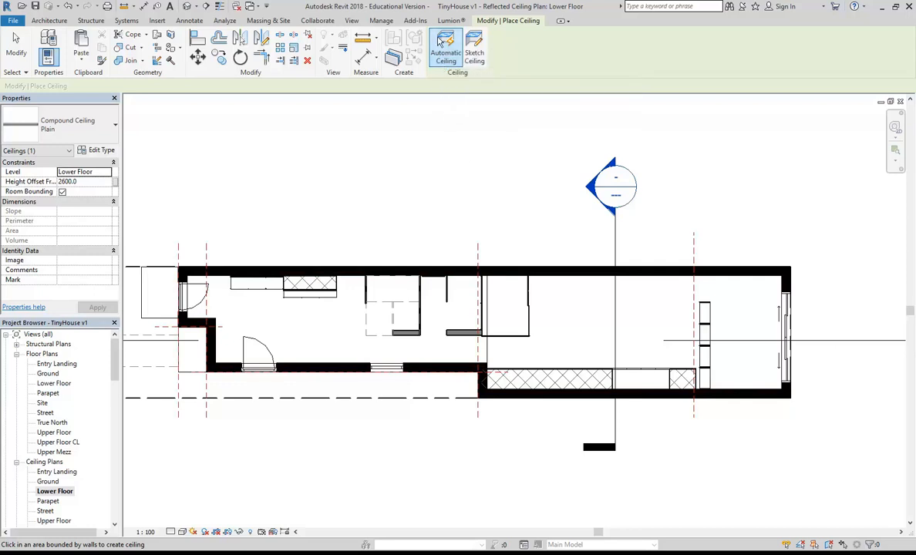
click(474, 54)
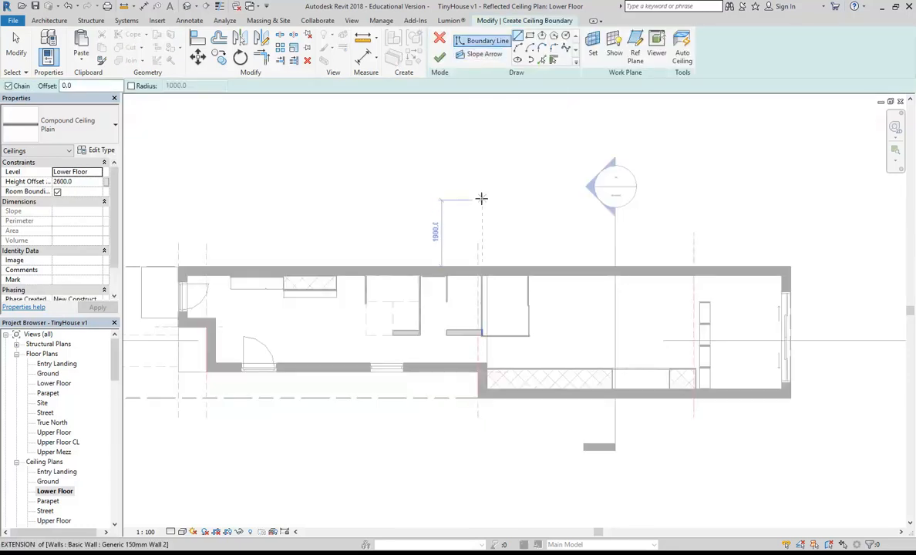
scroll(310, 219, down, 3)
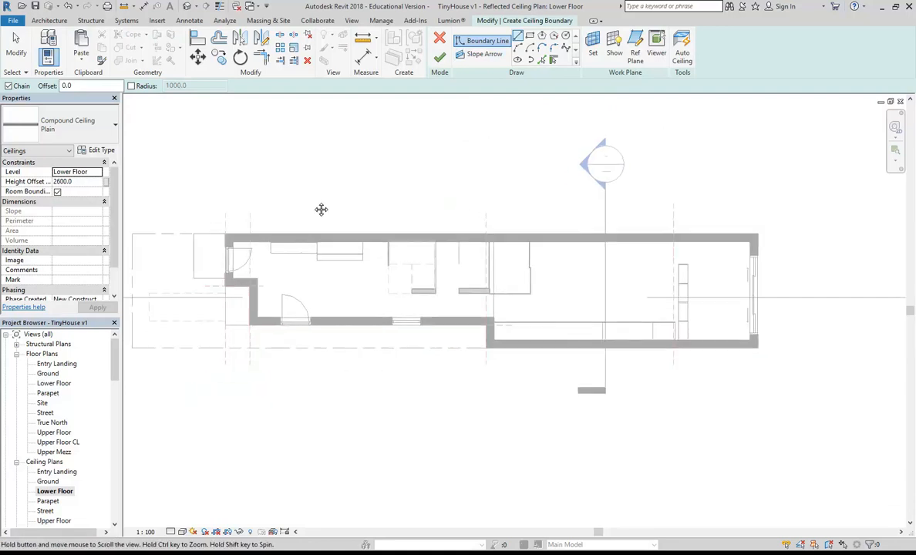
scroll(294, 212, up, 5)
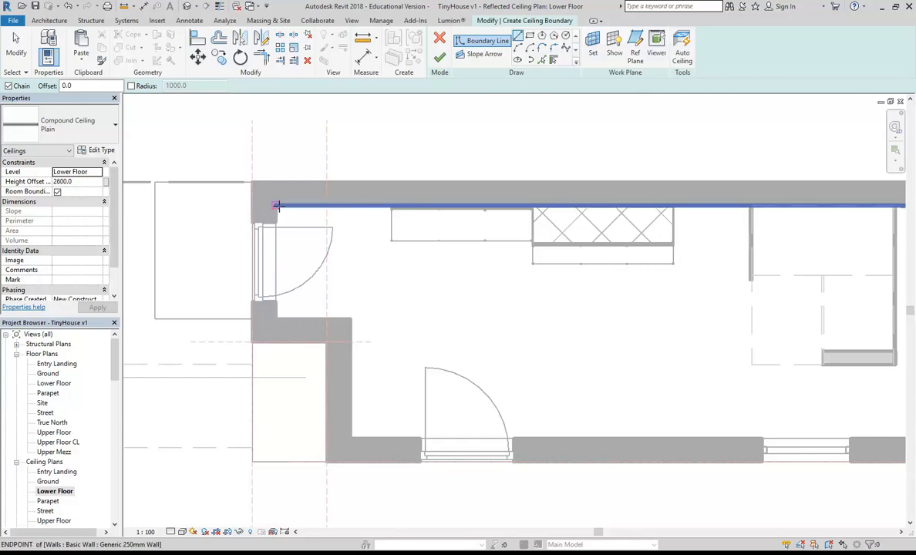
click(275, 207)
click(275, 317)
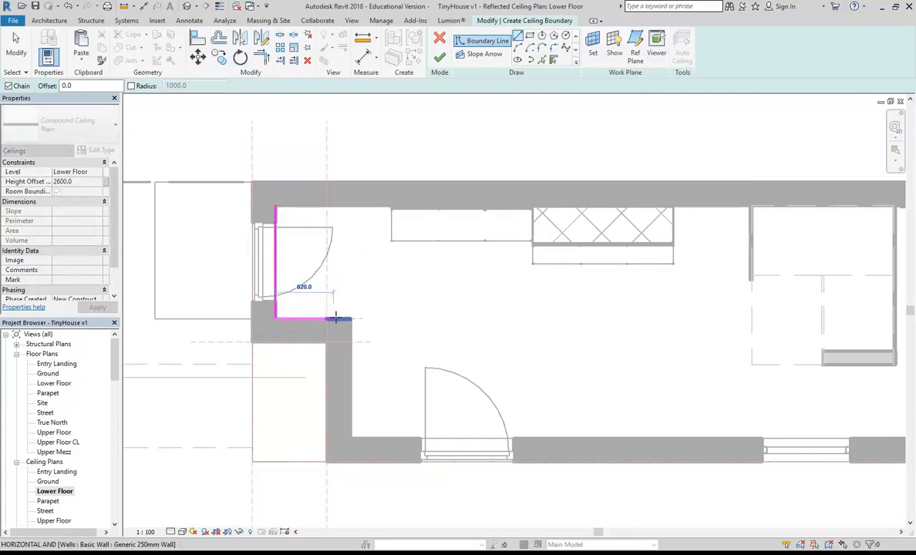
click(350, 318)
click(351, 438)
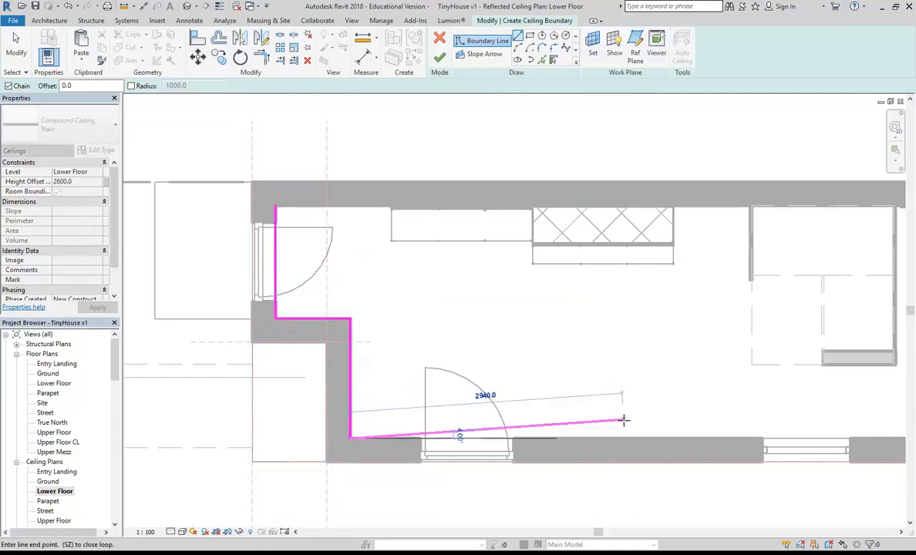
Continue the ceiling boundary along the window wall's inner face to the upper slab edge, and 800 mm along that edge towards the partitions.
scroll(624, 423, down, 2)
middle_drag(624, 423, 292, 395)
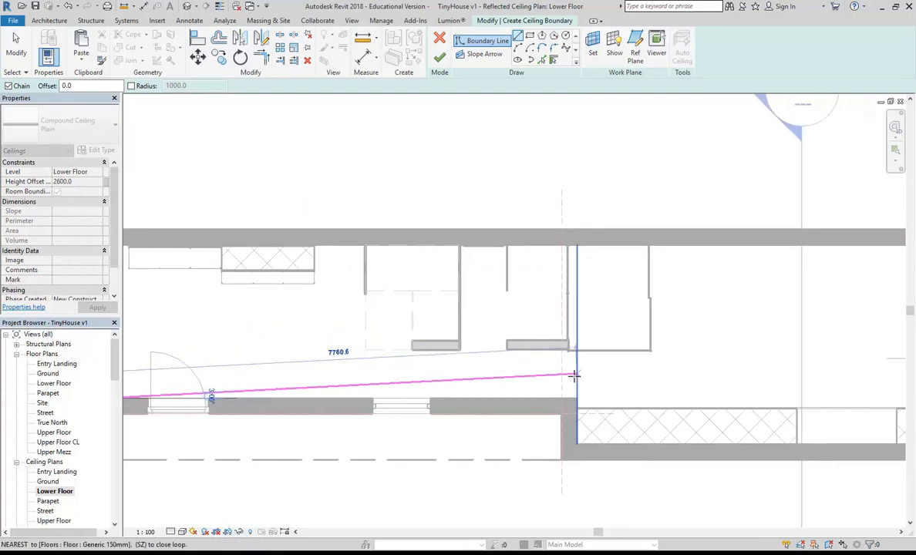
scroll(575, 389, up, 2)
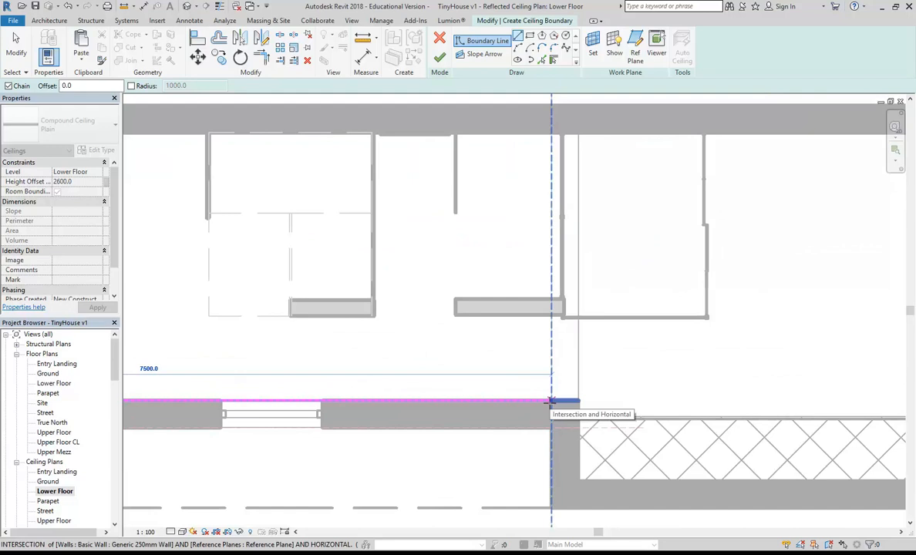
click(551, 401)
scroll(571, 397, up, 2)
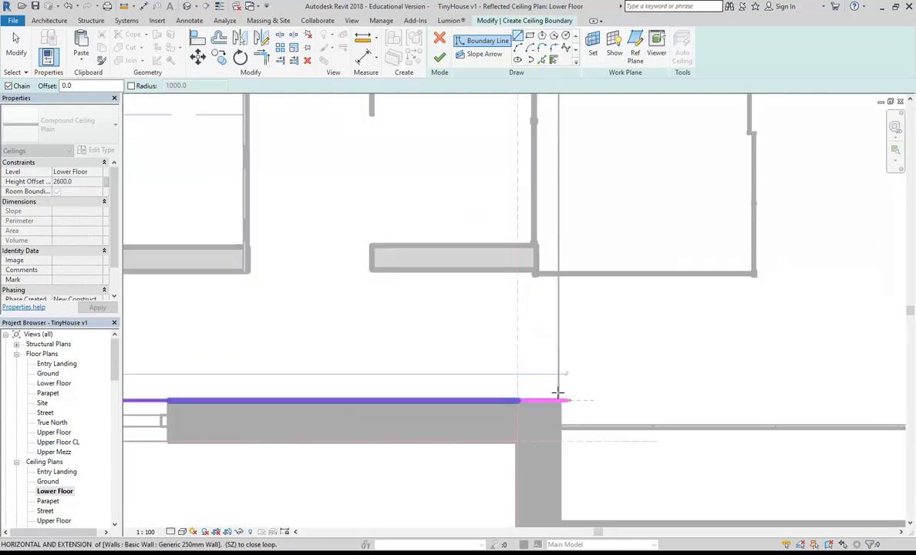
click(515, 400)
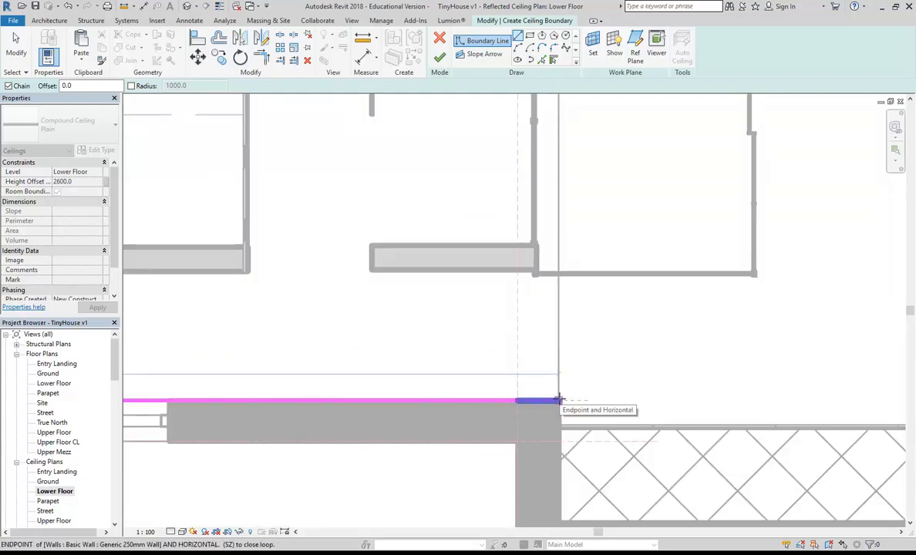
click(560, 401)
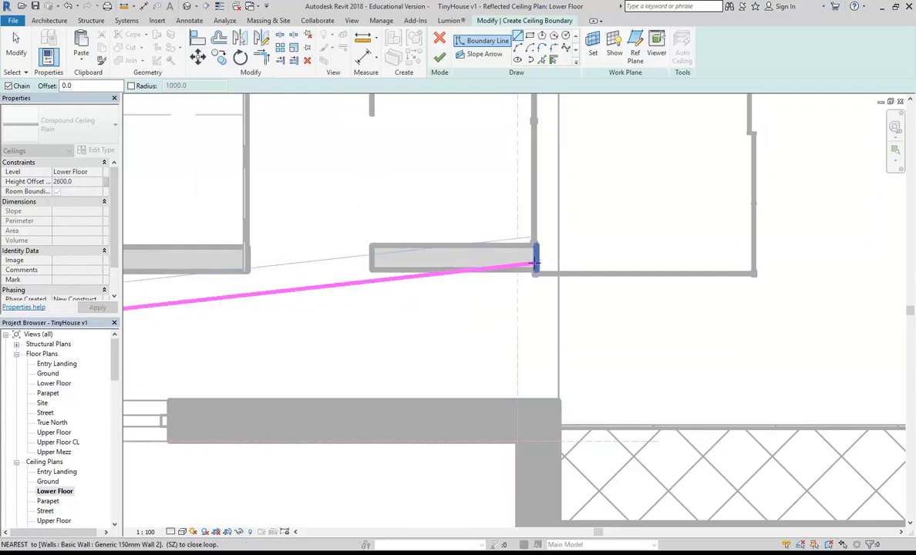
click(560, 400)
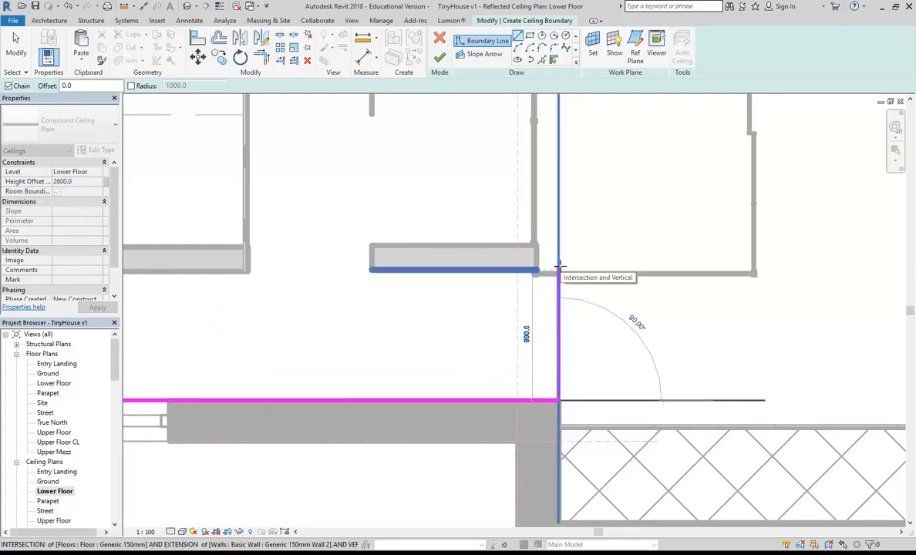
click(560, 270)
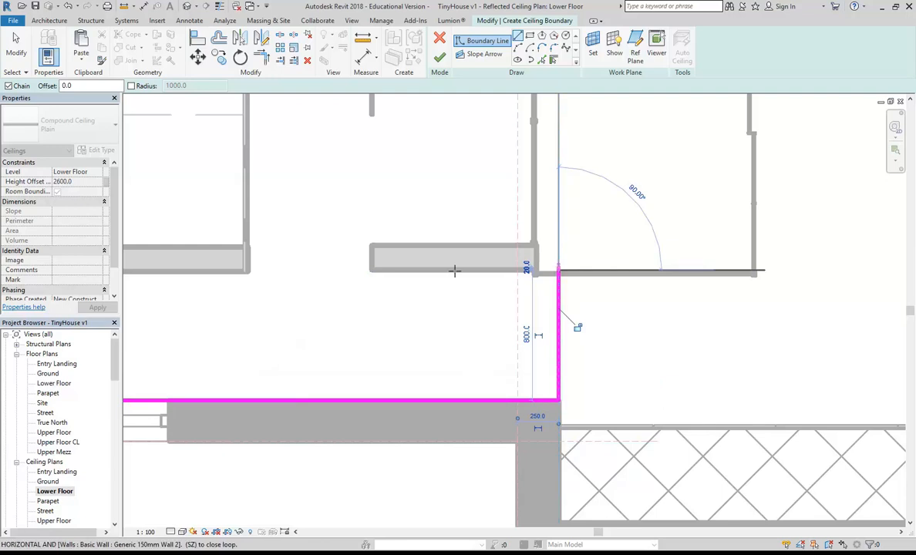
Trace the ceiling boundary along the outer faces of the short partitions to the stair's far corner, and up to the long wall.
scroll(410, 273, down, 2)
middle_drag(411, 274, 511, 293)
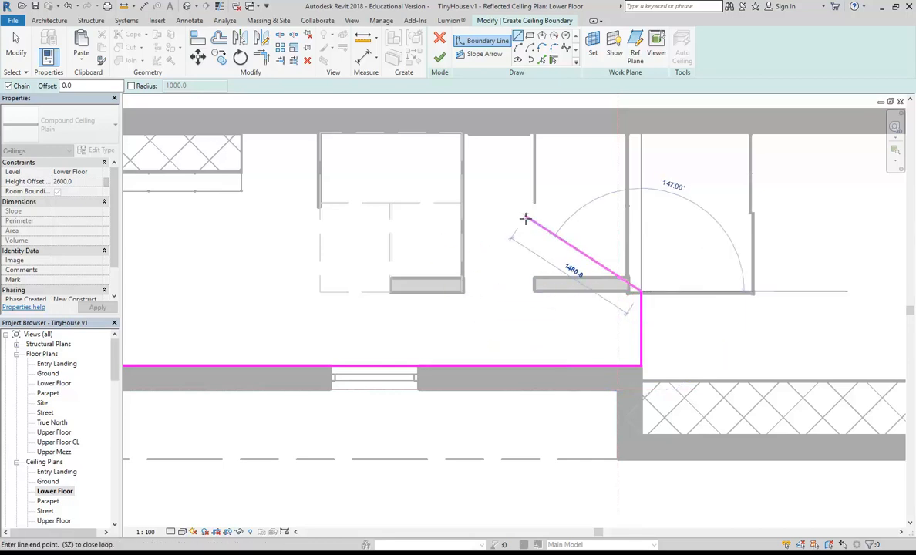
click(319, 292)
middle_drag(355, 308, 445, 384)
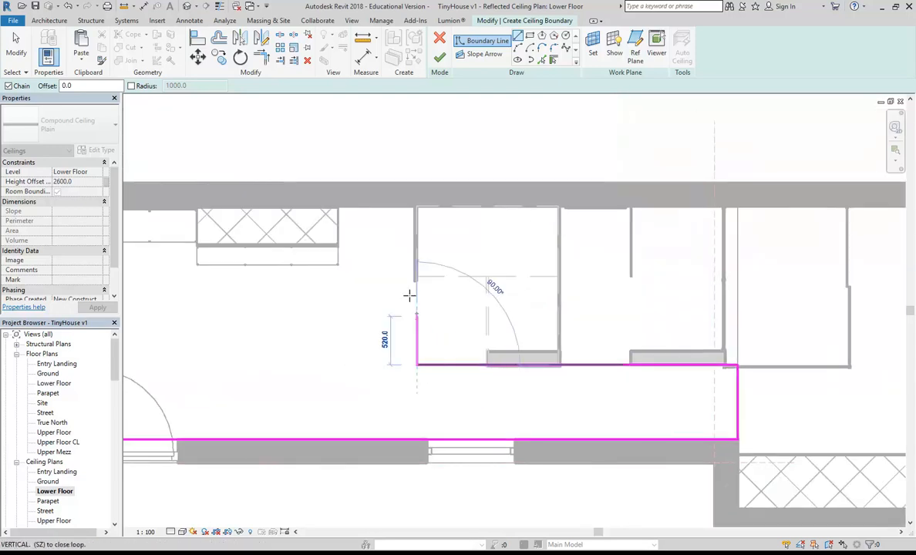
scroll(415, 206, up, 2)
click(416, 206)
scroll(384, 209, down, 2)
scroll(384, 208, down, 3)
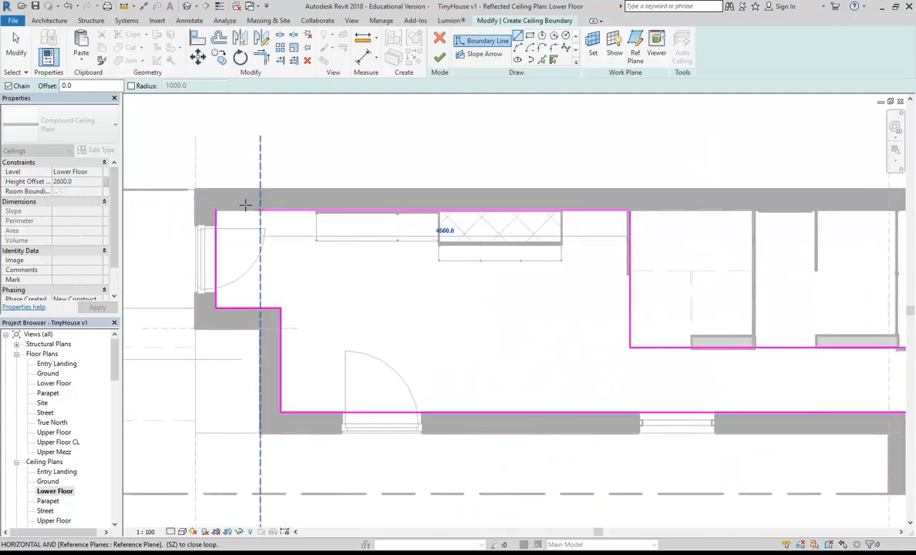
Close the ceiling boundary along the long wall's inner face at the starting corner by the entry, and stop drawing lines.
scroll(210, 215, up, 4)
click(212, 214)
scroll(484, 308, down, 3)
scroll(279, 238, up, 2)
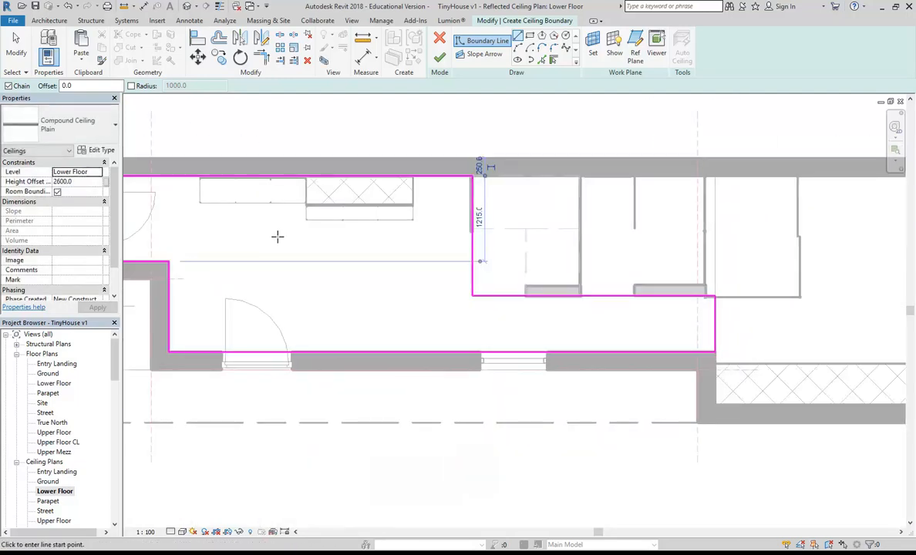
scroll(302, 258, down, 2)
right_click(328, 116)
click(344, 123)
right_click(344, 123)
click(356, 131)
middle_drag(439, 269, 494, 267)
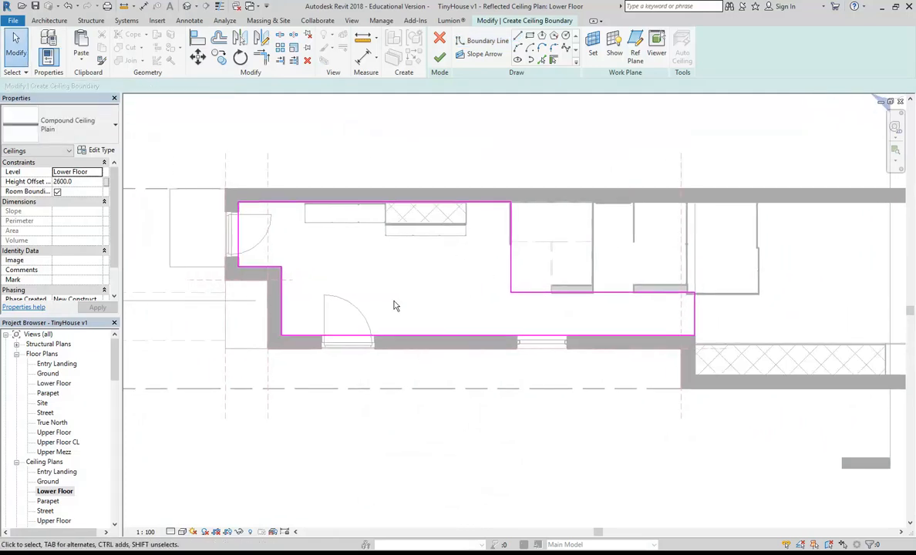
scroll(395, 289, up, 1)
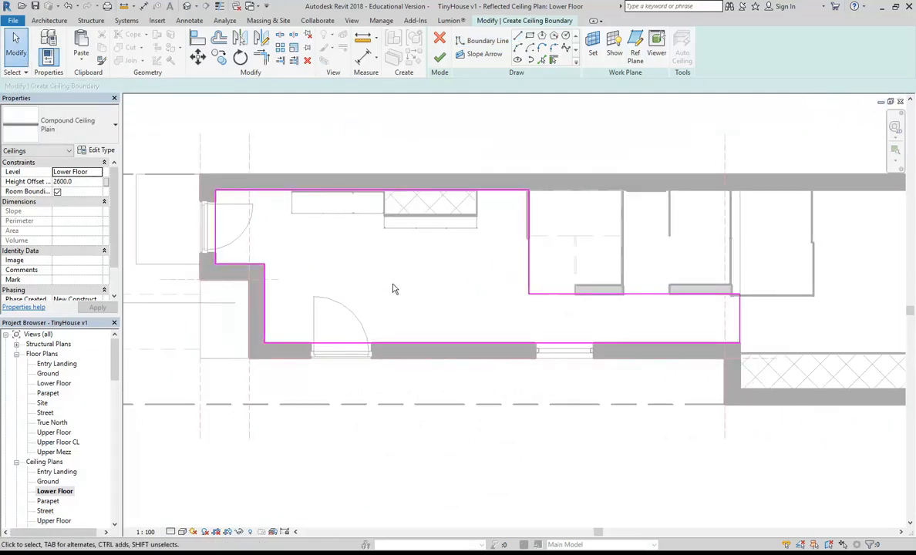
Set the sketched ceiling's height offset to 2300 mm above the Lower Floor level.
middle_drag(393, 289, 379, 291)
click(79, 182)
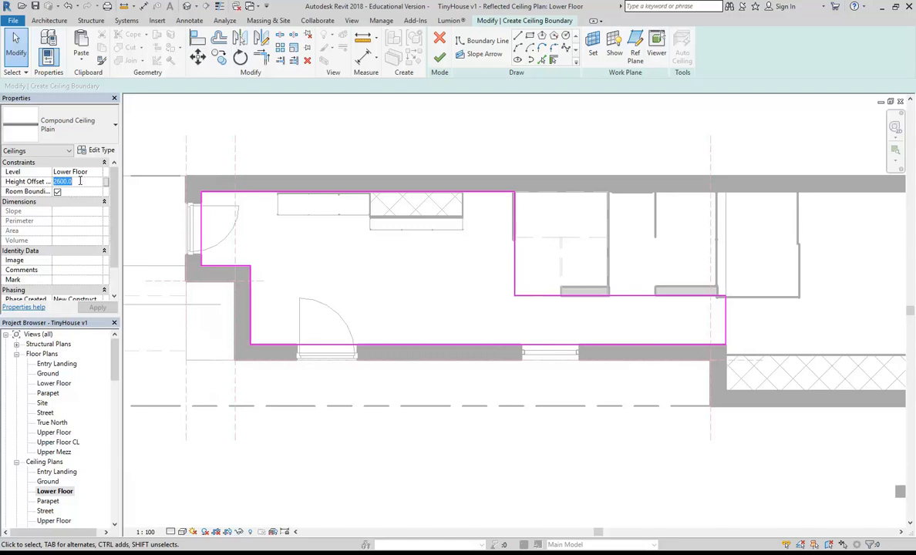
text(230)
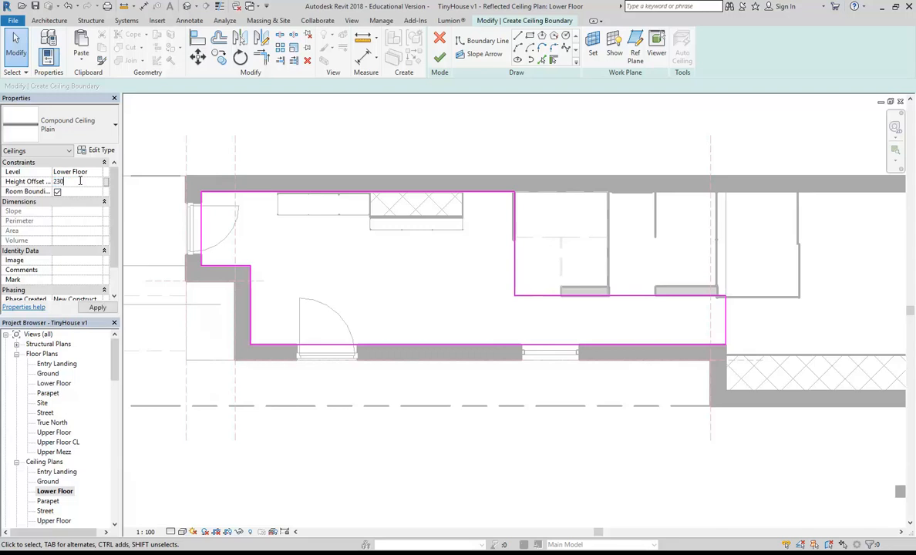
scroll(296, 160, down, 1)
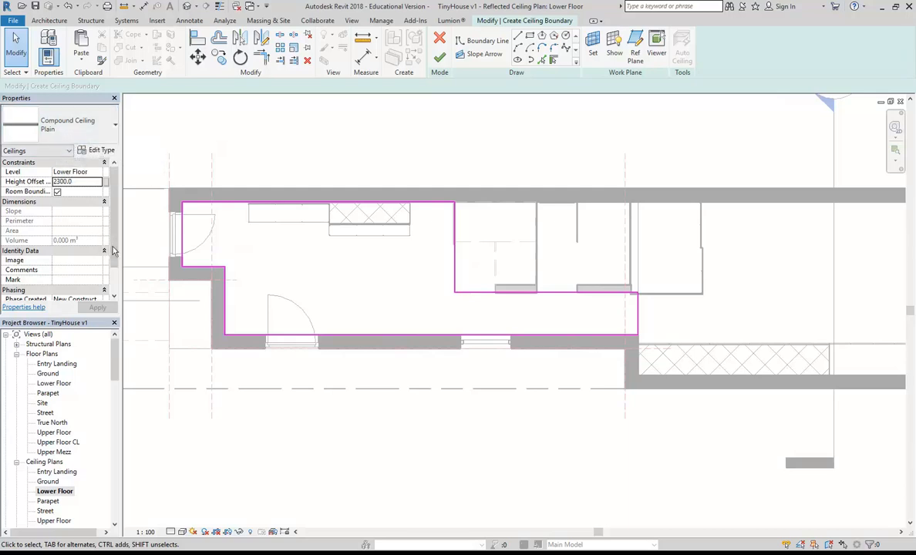
Edit the Plain ceiling type's structure, setting the gypsum wall board layer to 10 mm and the metal stud layer to 40 mm.
click(98, 150)
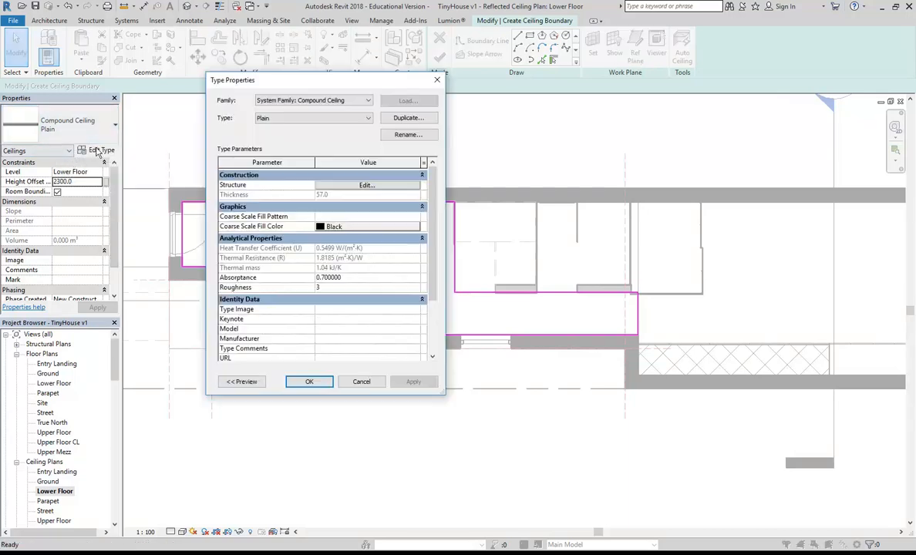
click(362, 187)
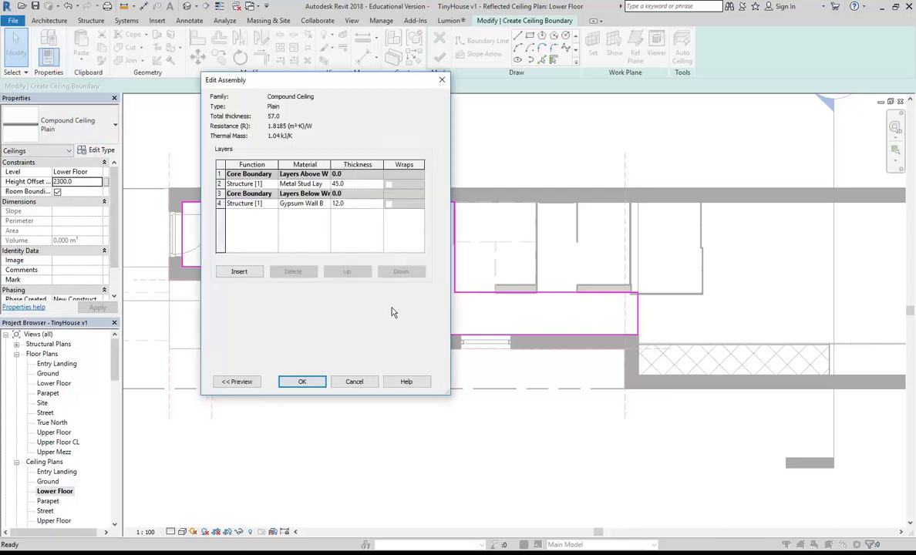
click(353, 204)
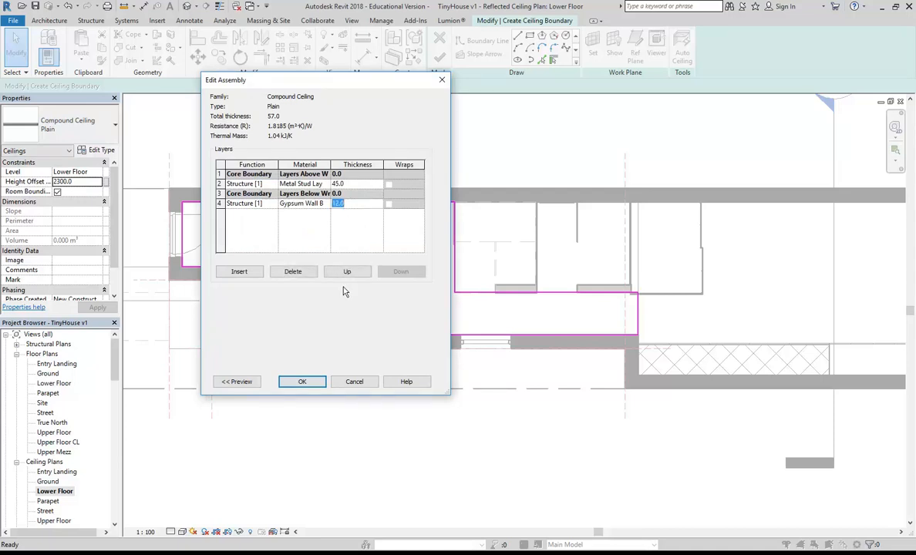
text(1)
click(351, 185)
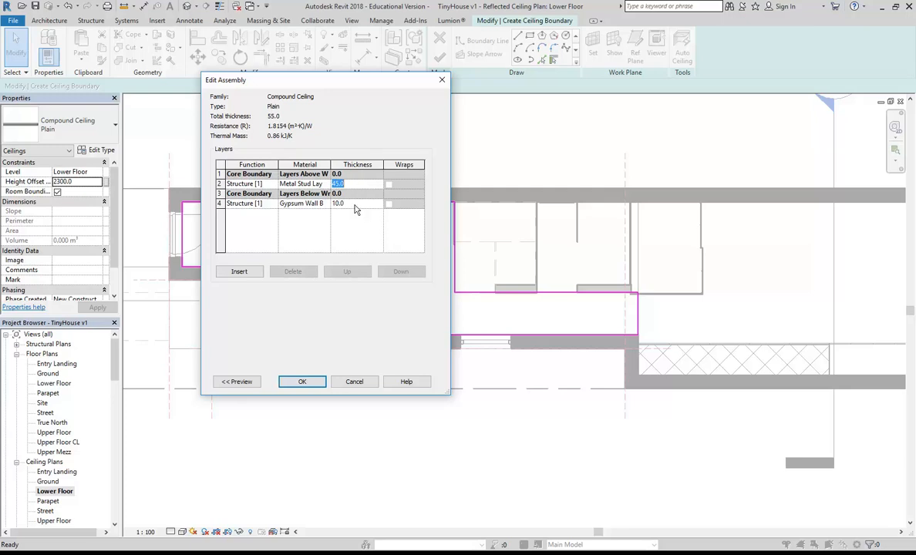
click(355, 203)
click(357, 184)
text(4)
click(363, 203)
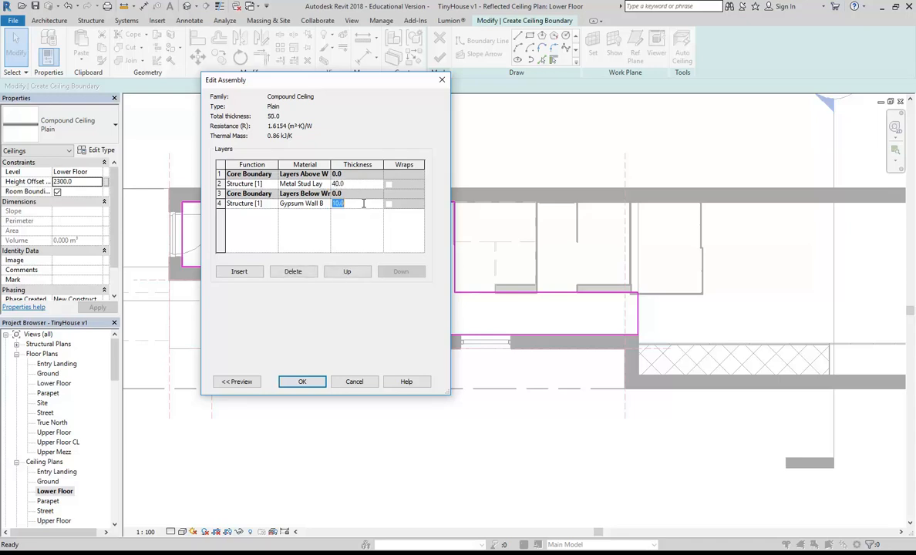
click(308, 383)
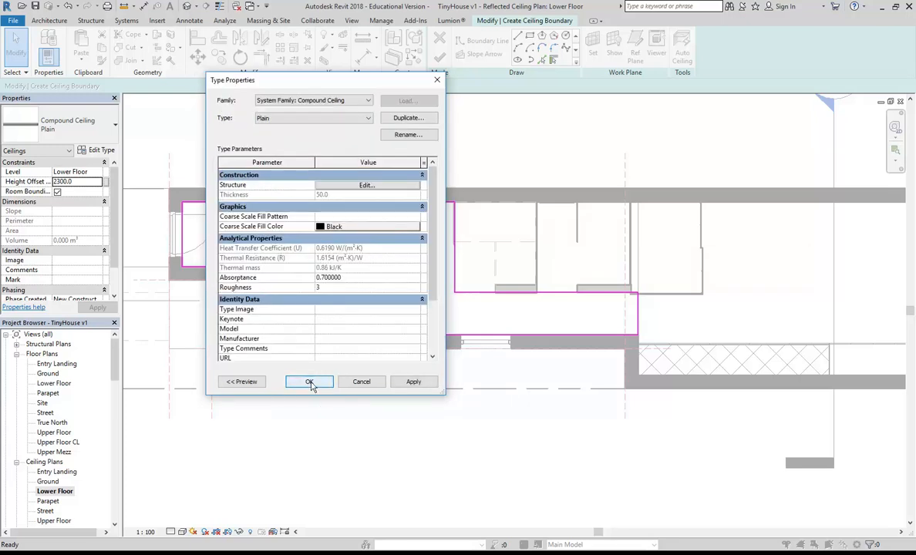
click(309, 383)
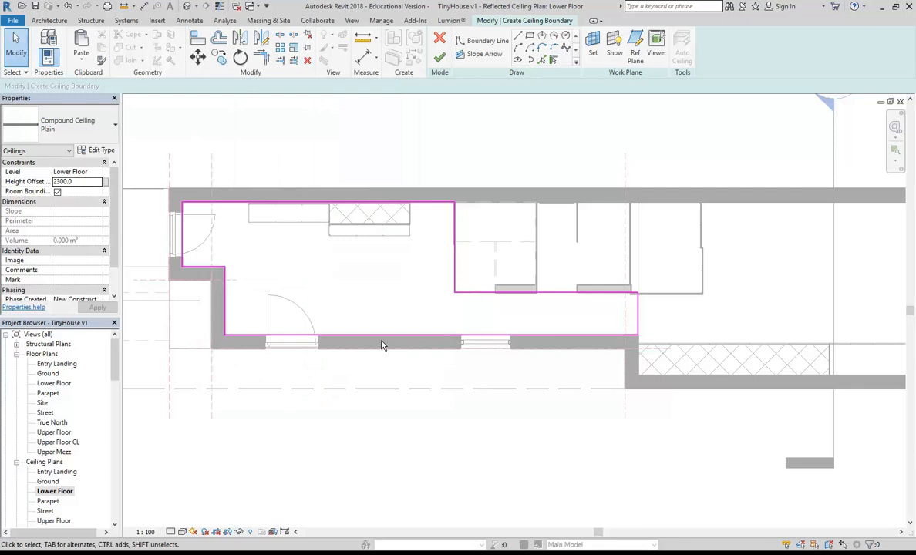
Finish the ceiling sketch and open the lengthwise building section, Section 1, from the Lower Floor ceiling plan.
click(440, 62)
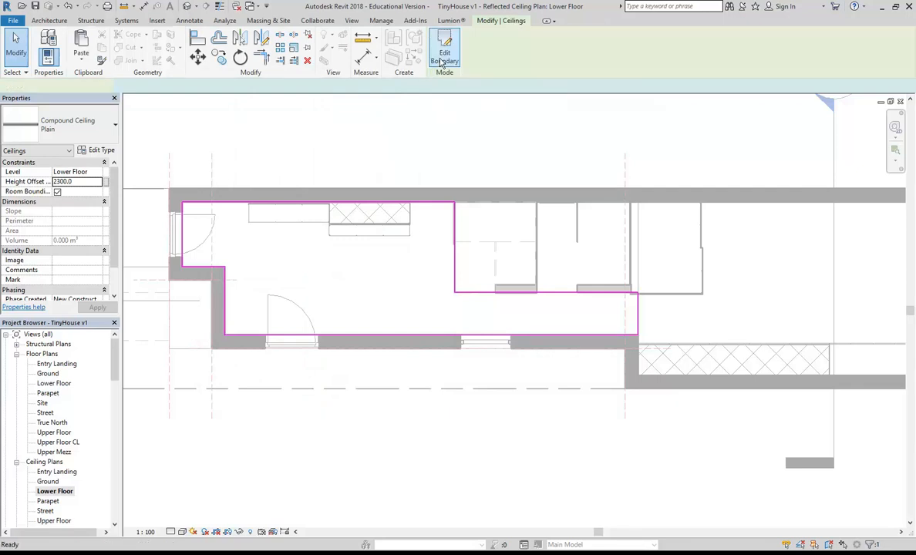
click(407, 140)
scroll(390, 149, down, 4)
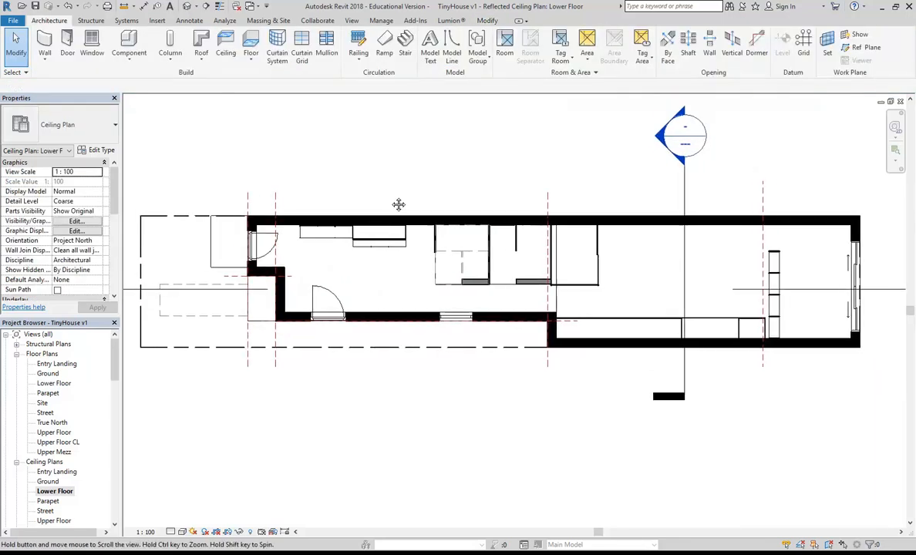
scroll(362, 174, down, 3)
middle_drag(438, 180, 528, 219)
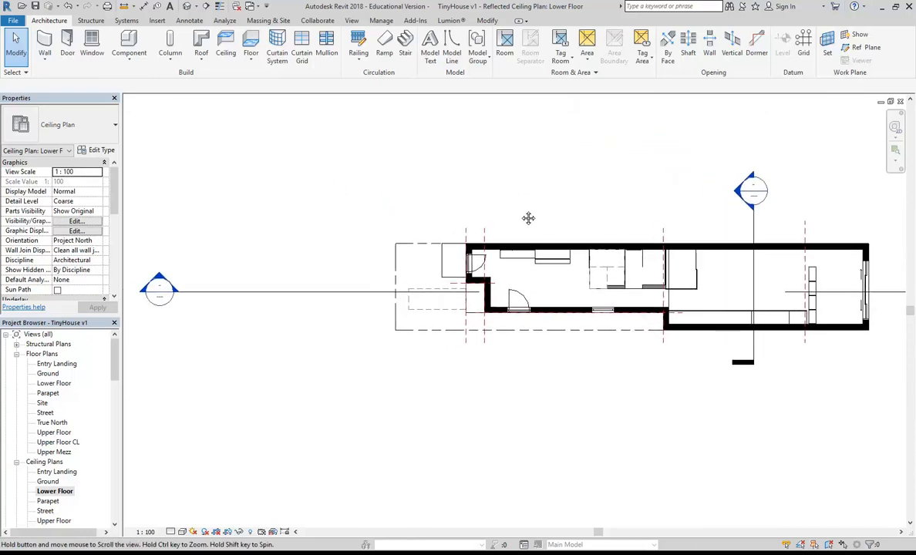
double_click(160, 285)
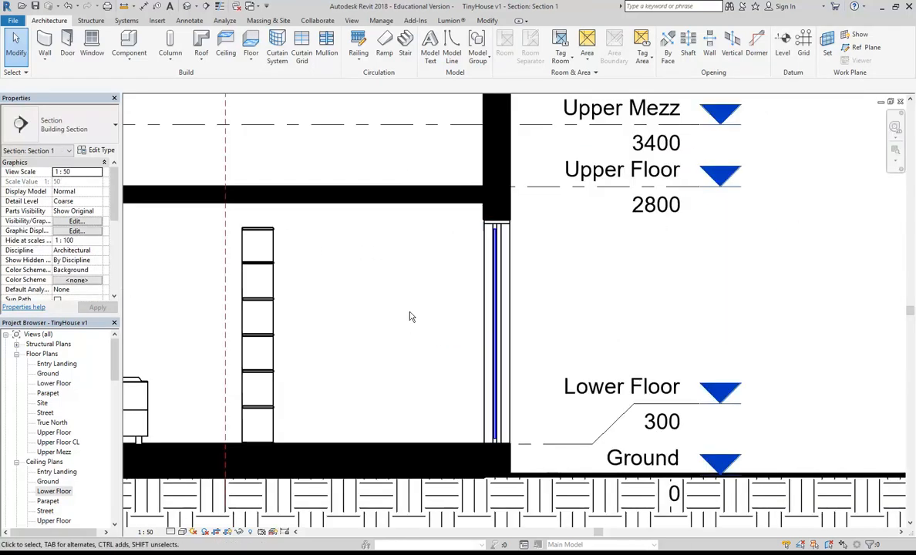
Inspect the new ceiling in section at its open end beneath the upper floor slab.
scroll(491, 344, down, 4)
scroll(601, 258, up, 4)
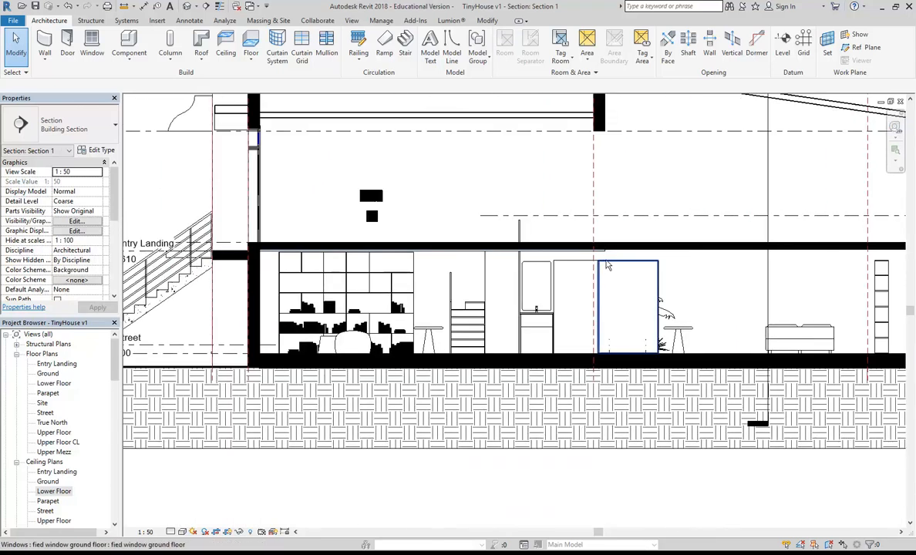
scroll(596, 269, up, 4)
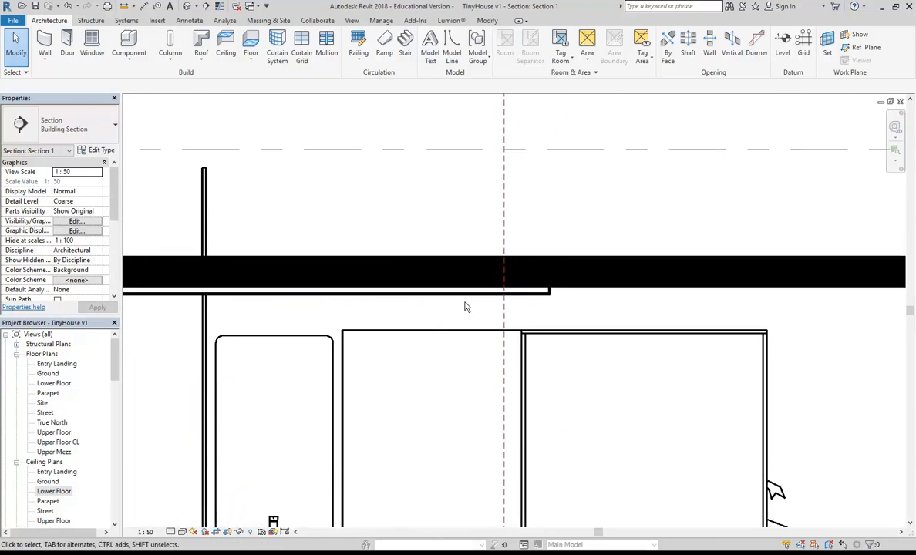
click(464, 301)
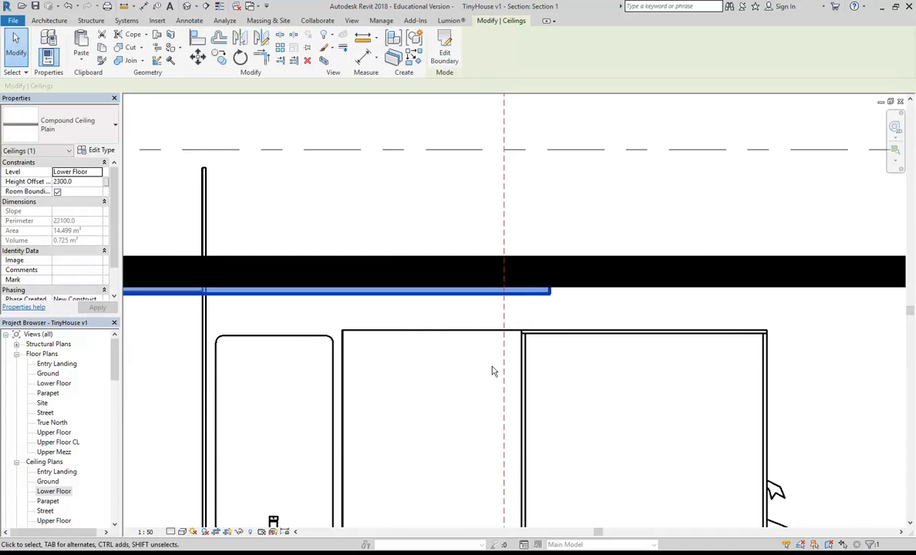
middle_drag(409, 287, 343, 255)
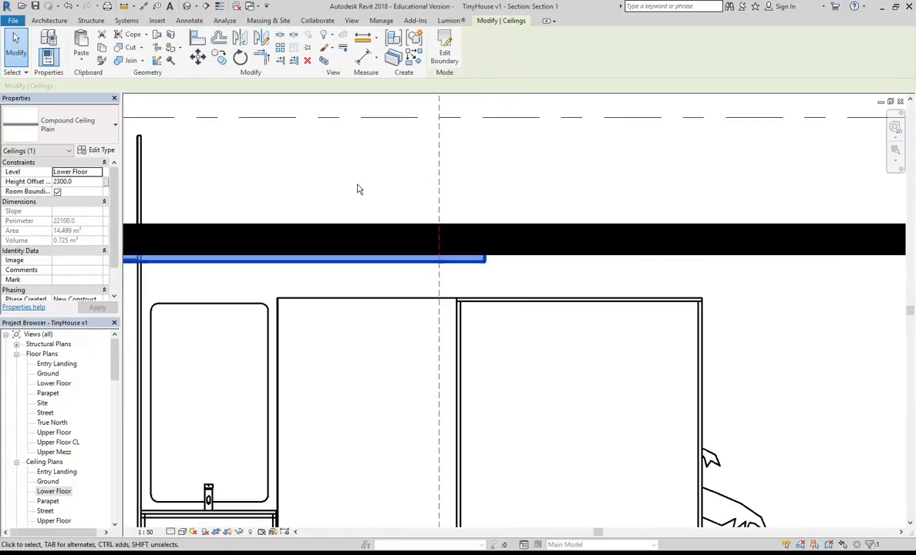
scroll(348, 186, up, 2)
click(386, 331)
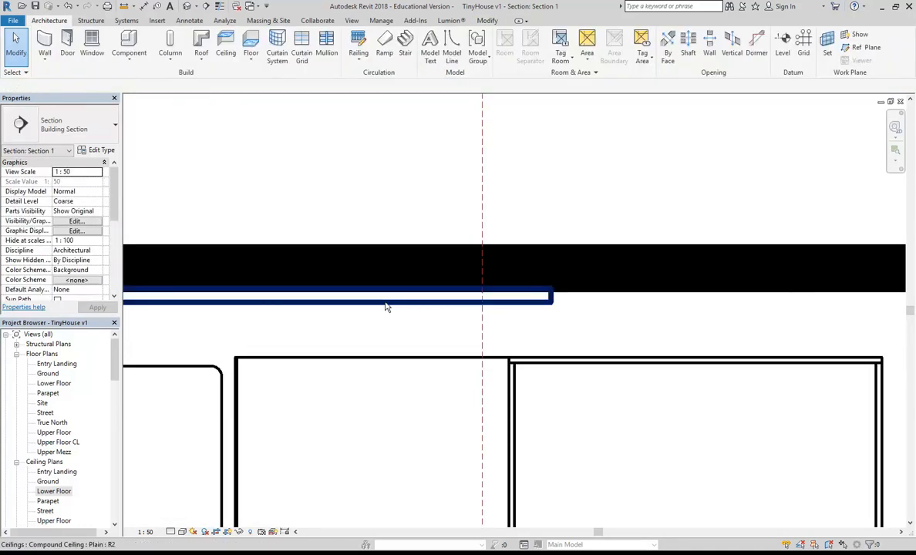
Set the Plain ceiling type's coarse scale fill pattern to Solid fill.
click(386, 306)
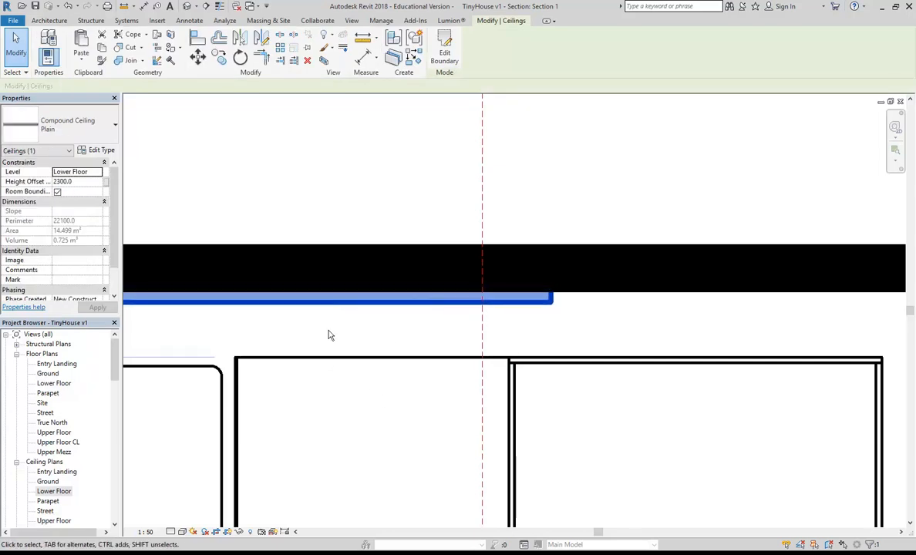
click(102, 151)
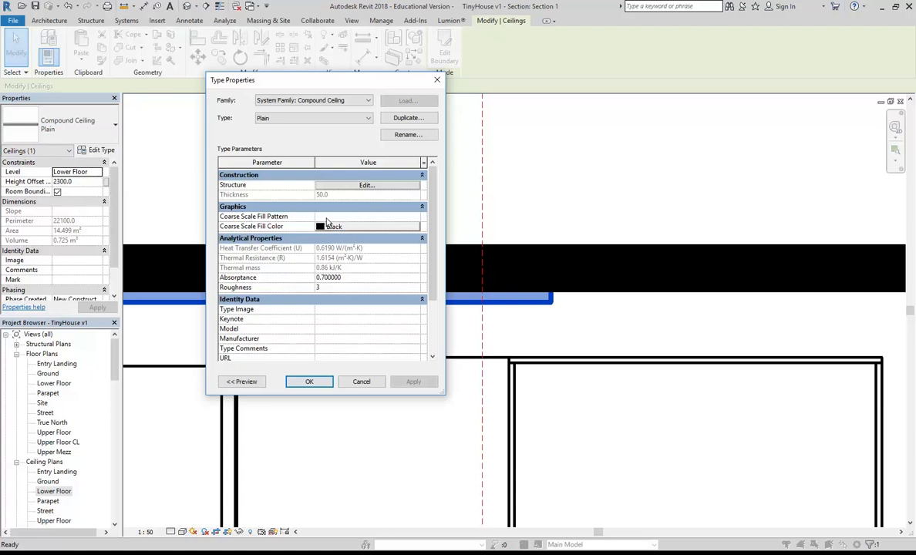
click(419, 217)
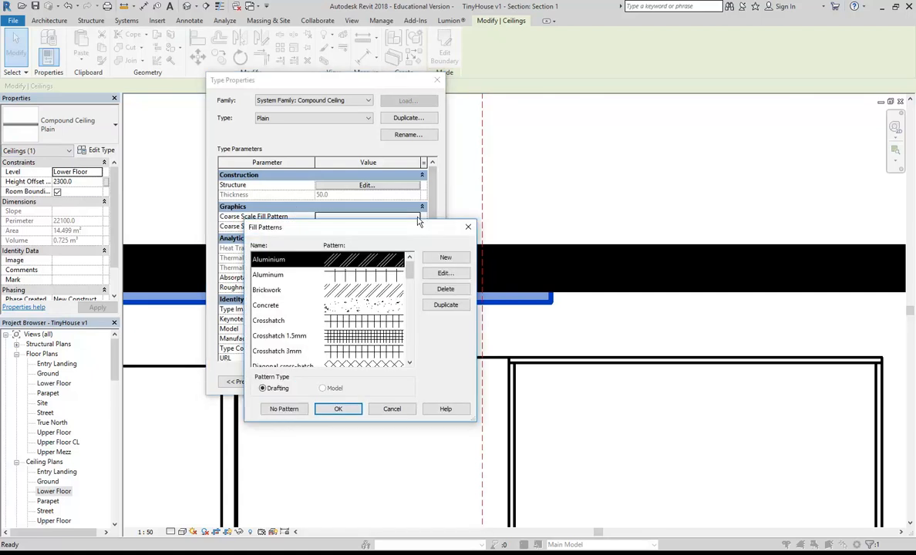
drag(409, 268, 409, 348)
click(265, 276)
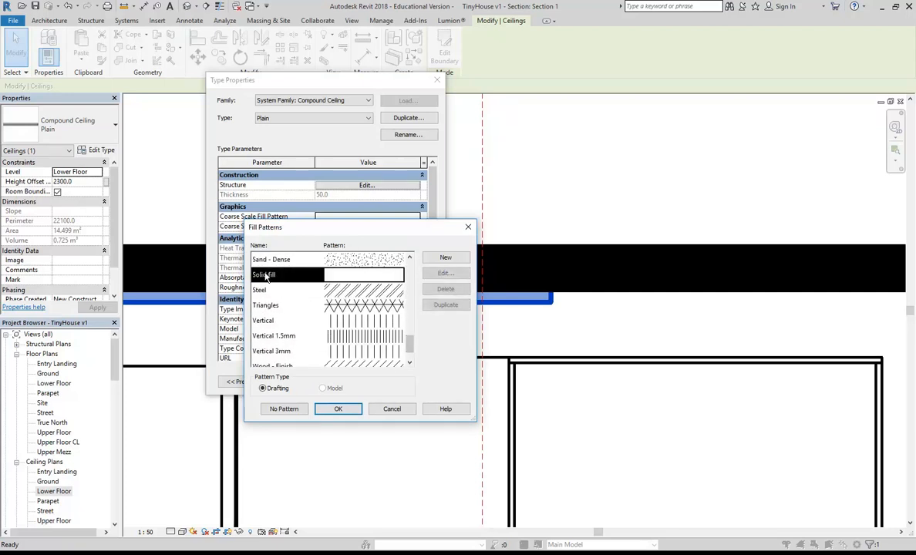
click(334, 408)
click(305, 381)
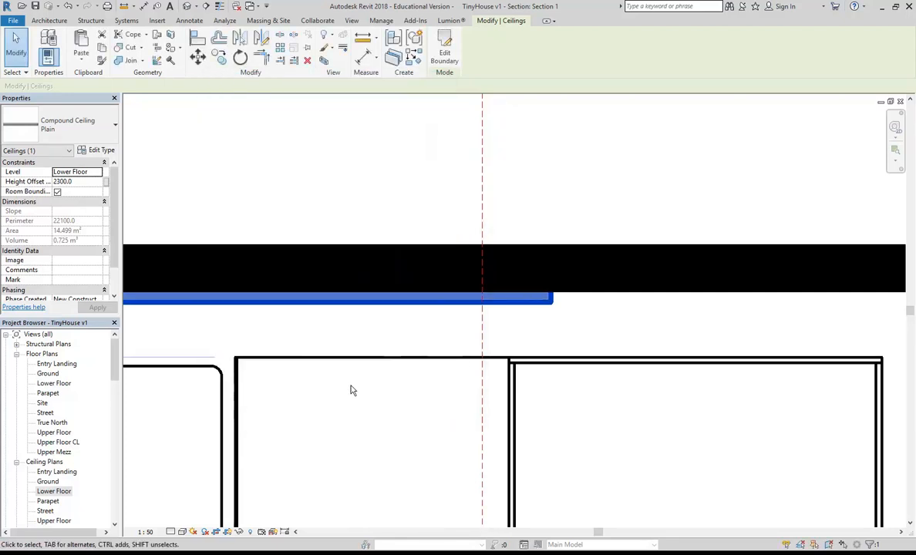
click(340, 174)
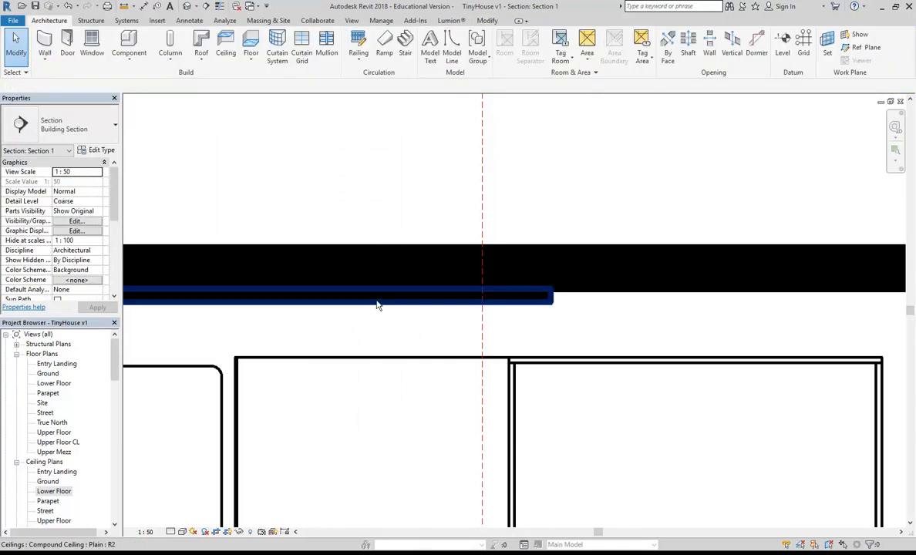
Review the solid-filled ceiling along the whole lower floor in Section 1.
scroll(320, 174, down, 3)
scroll(310, 177, down, 2)
middle_drag(331, 181, 472, 189)
scroll(327, 193, down, 1)
middle_drag(328, 192, 475, 240)
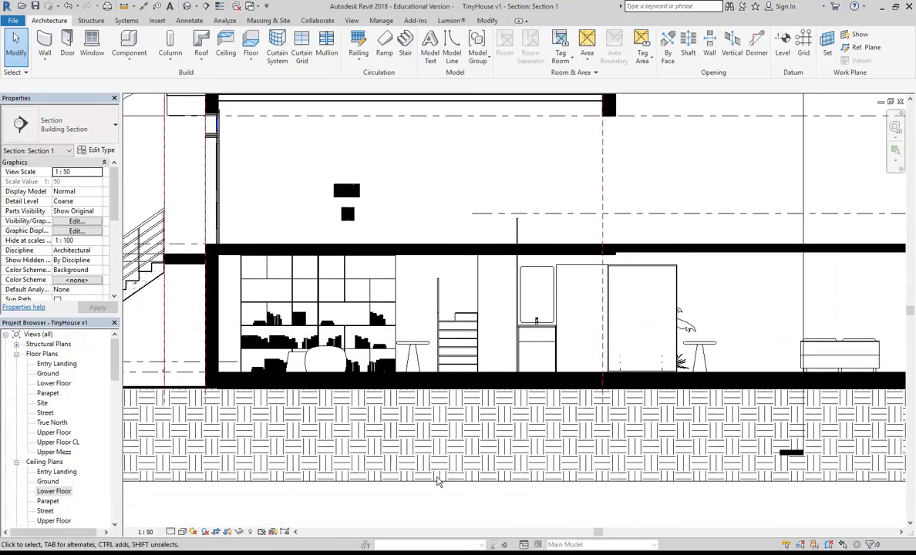
middle_drag(420, 467, 388, 454)
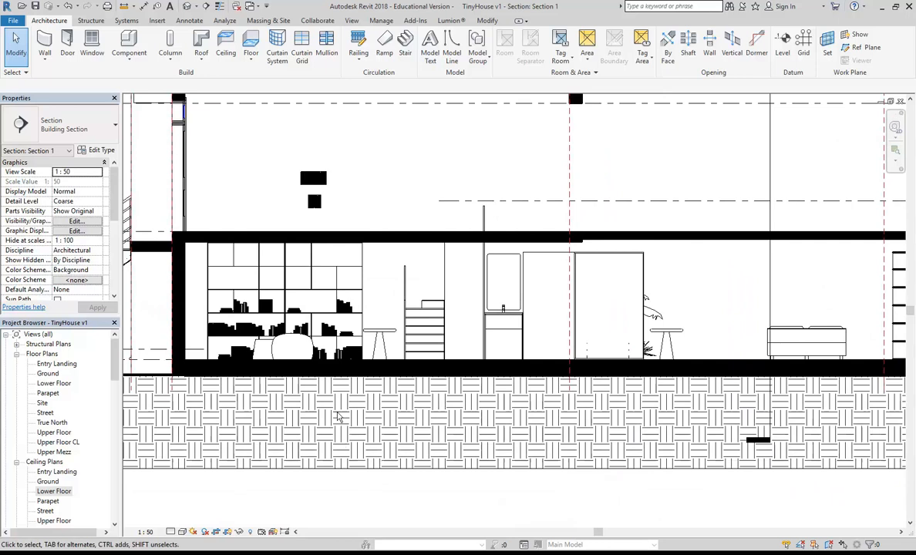
scroll(571, 258, up, 2)
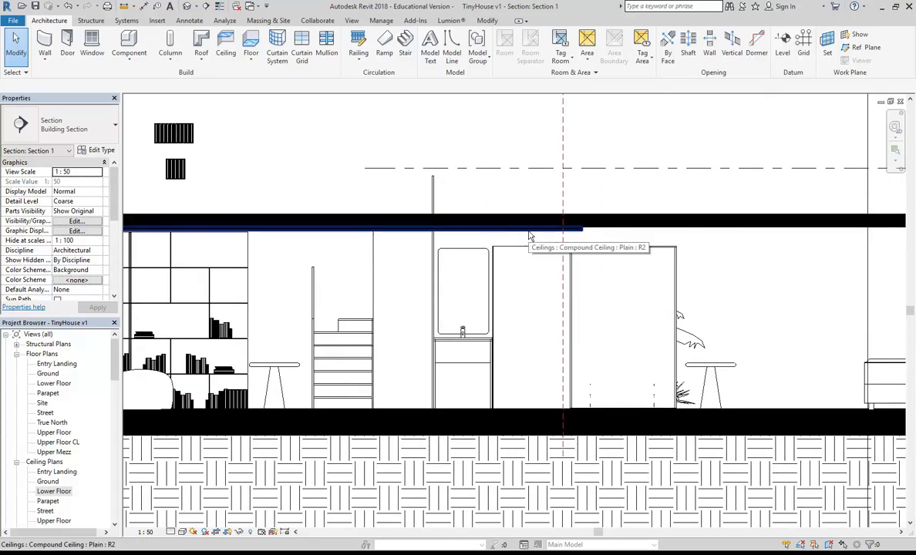
Return to the Lower Floor reflected ceiling plan and check the ceiling's extent by selecting it at its corridor end.
double_click(54, 492)
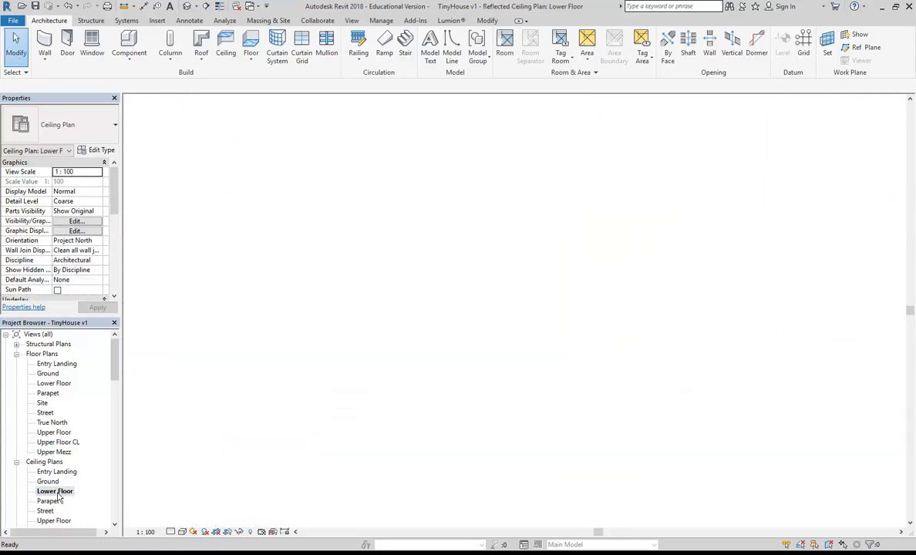
mouse_move(511, 213)
middle_down()
mouse_move(572, 188)
mouse_move(538, 175)
middle_up()
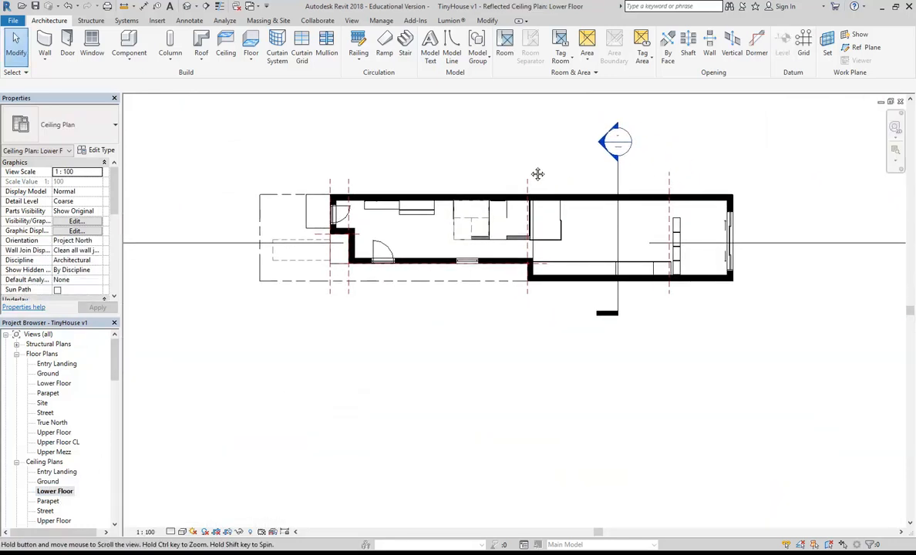
scroll(478, 175, up, 5)
scroll(479, 175, down, 3)
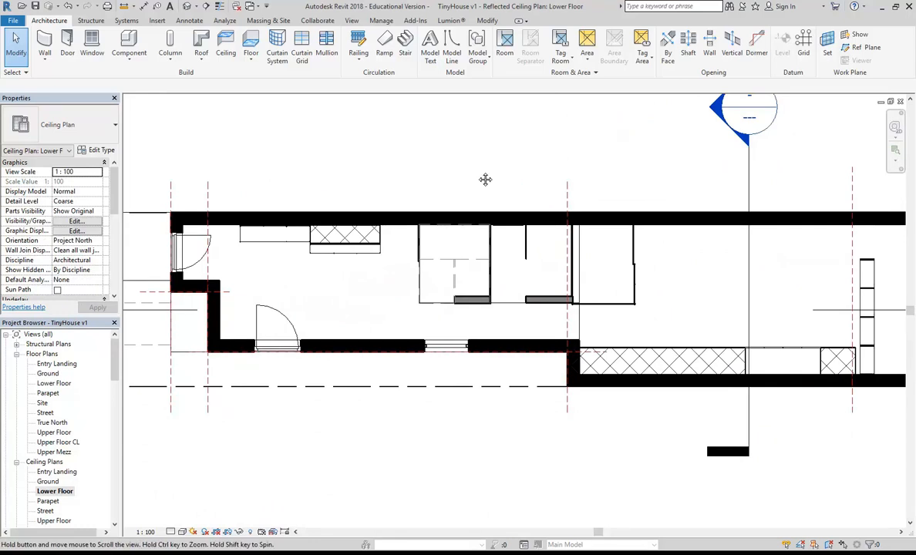
middle_drag(477, 177, 488, 177)
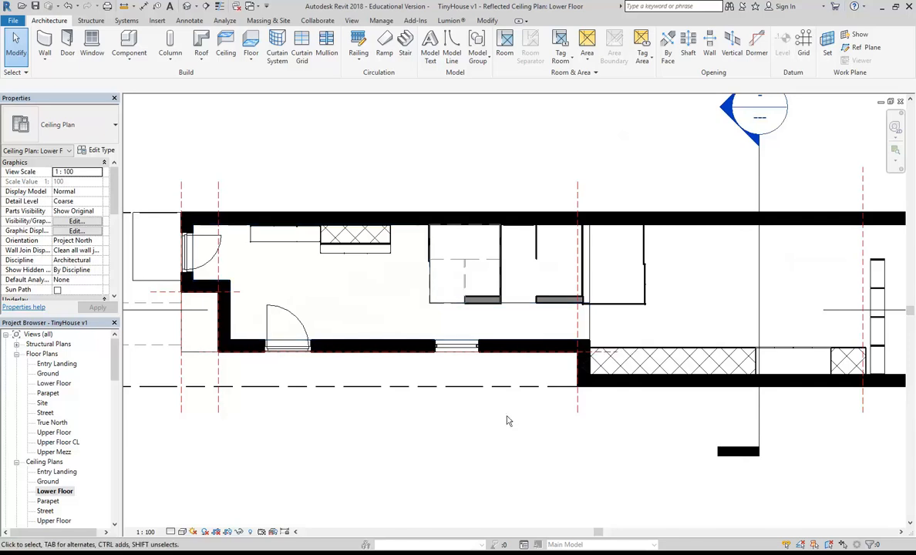
scroll(379, 173, up, 1)
middle_drag(378, 174, 426, 157)
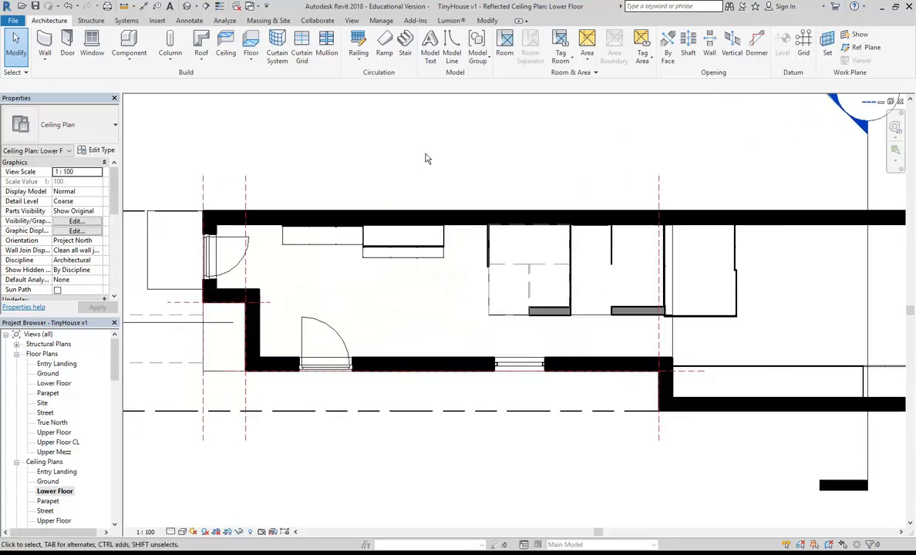
click(674, 342)
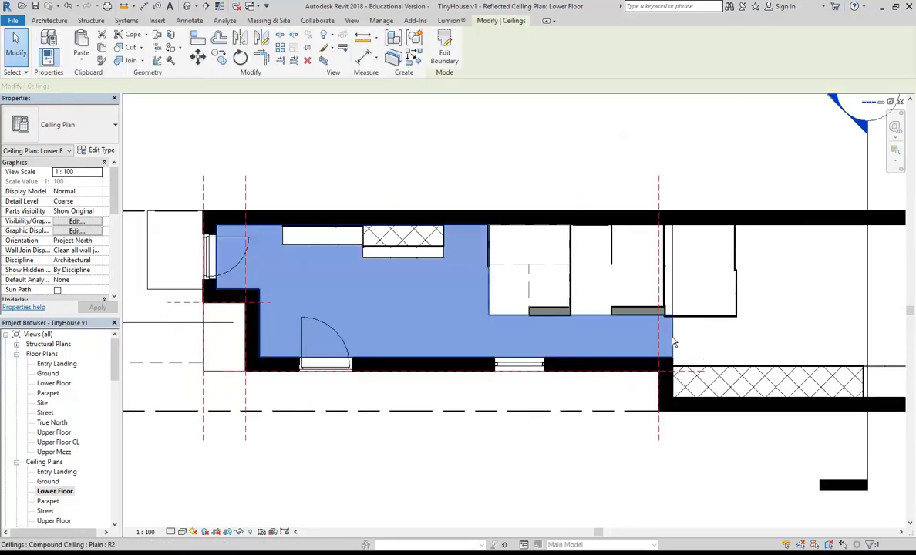
click(415, 133)
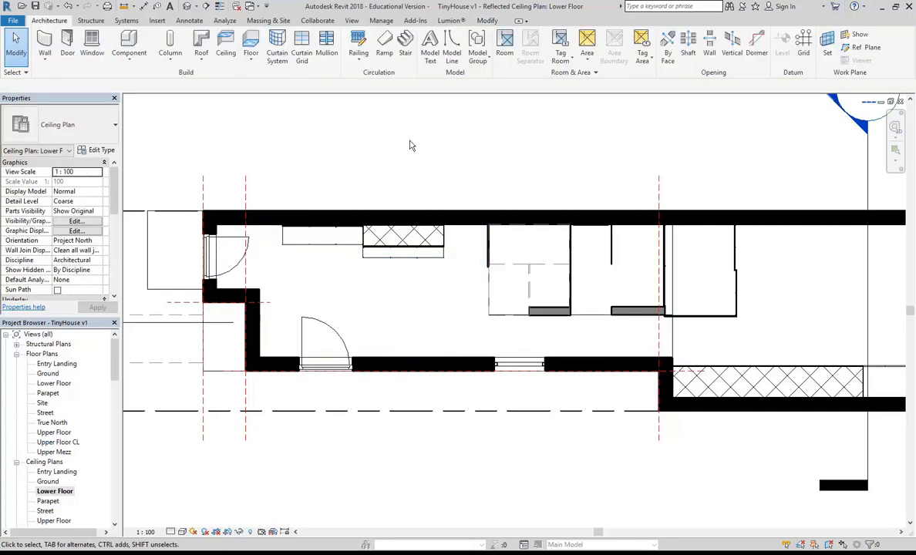
Start placing a component and browse for a family to load in the metric library's Lighting > Architectural > Internal folder.
middle_drag(411, 146, 385, 143)
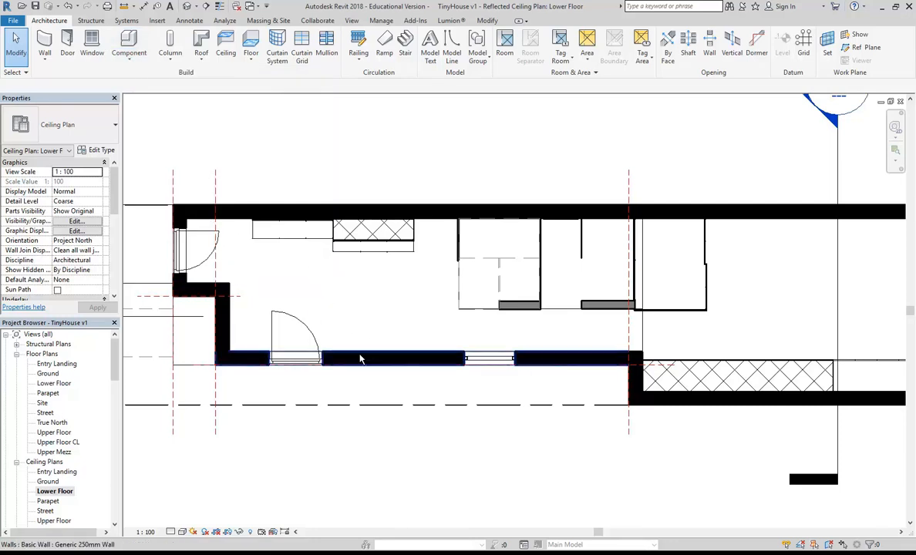
click(132, 63)
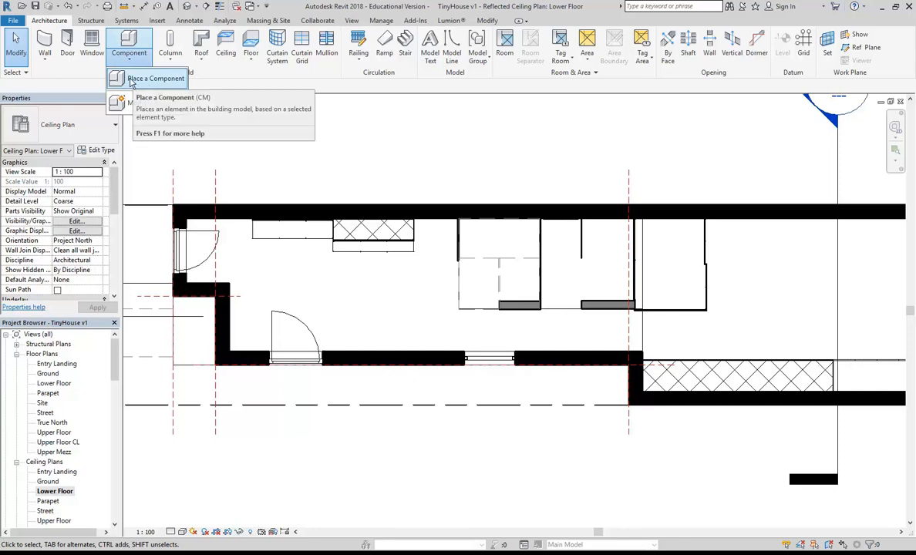
click(130, 80)
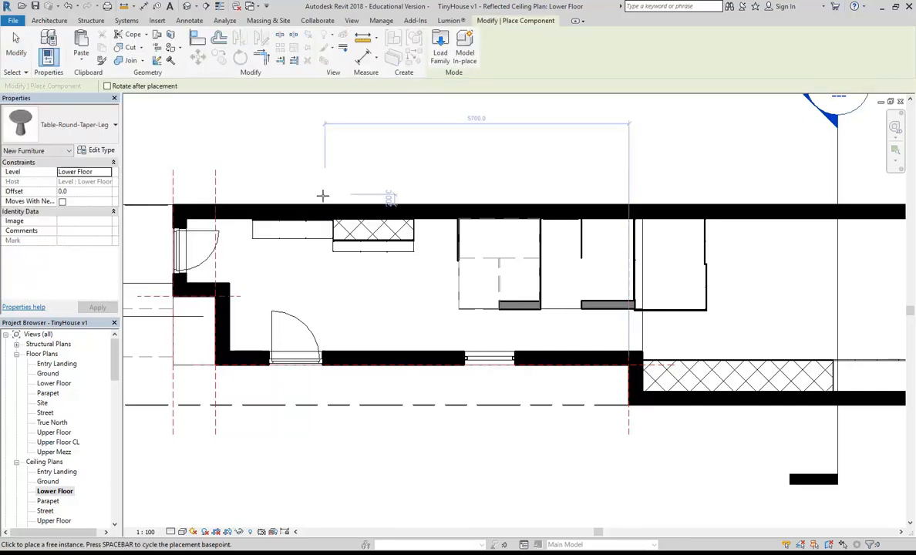
click(440, 45)
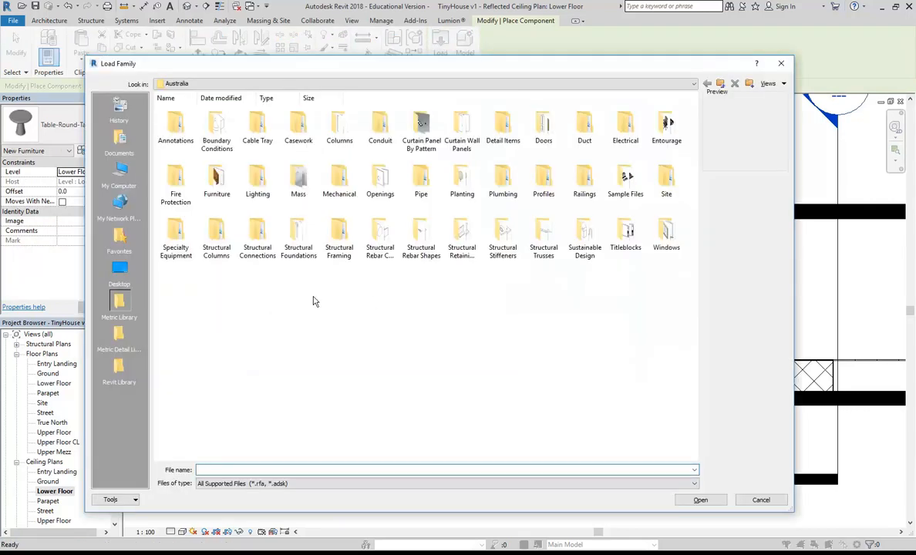
double_click(258, 179)
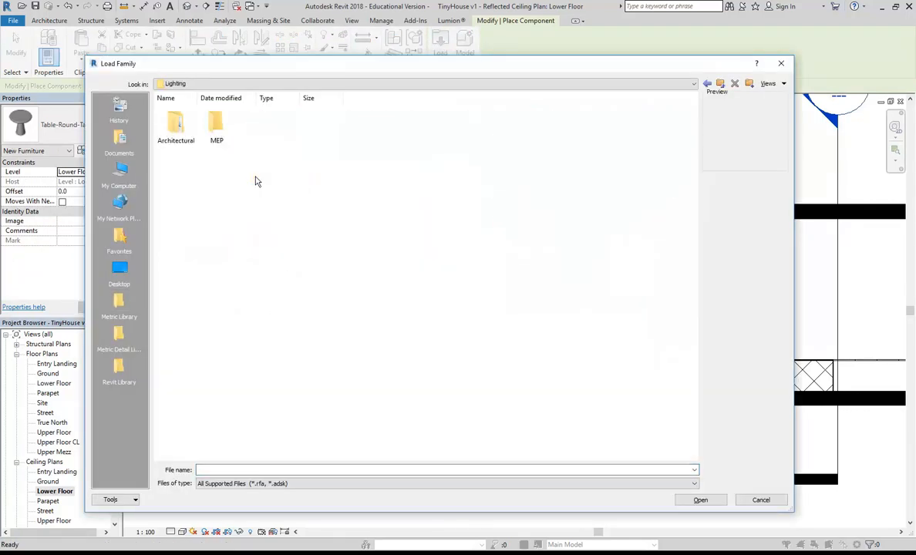
double_click(175, 126)
double_click(214, 126)
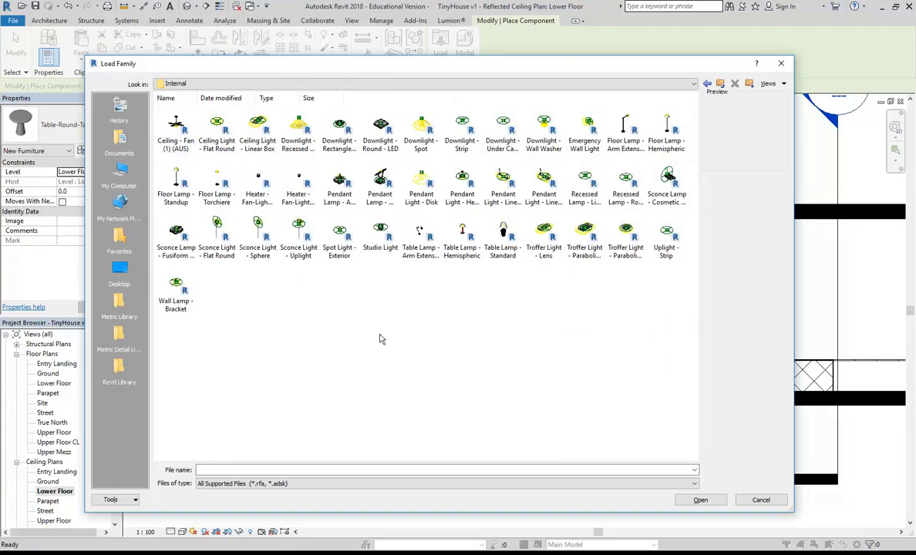
Preview the internal light families one by one, from recessed, round LED and spot downlights to floor lamps, heaters and pendants.
click(287, 137)
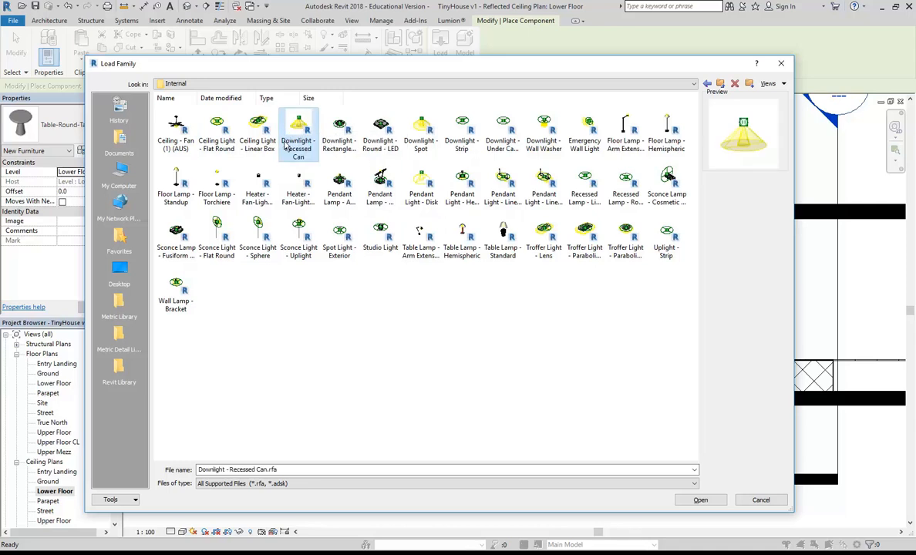
click(264, 137)
click(332, 130)
click(374, 129)
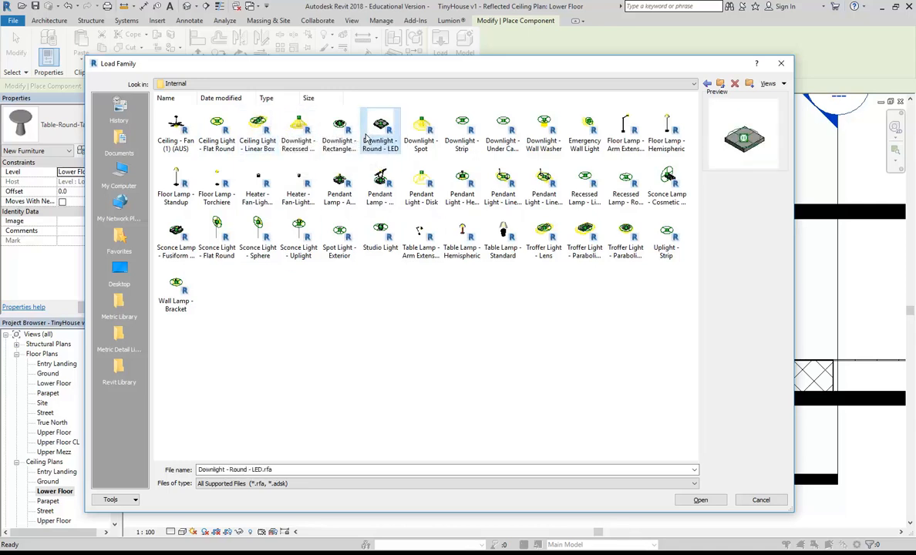
click(412, 129)
click(462, 129)
click(503, 130)
click(590, 143)
click(625, 130)
click(667, 129)
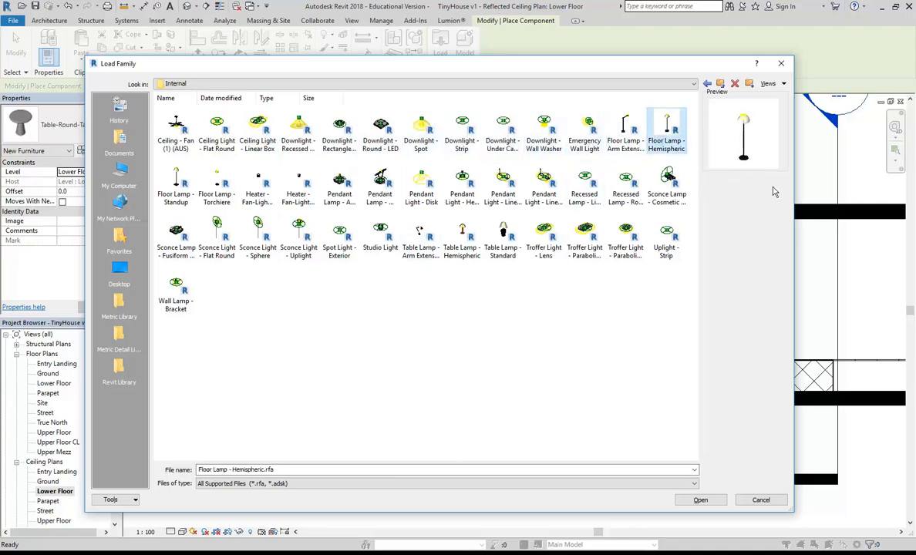
click(175, 182)
key(Right)
key(Right)
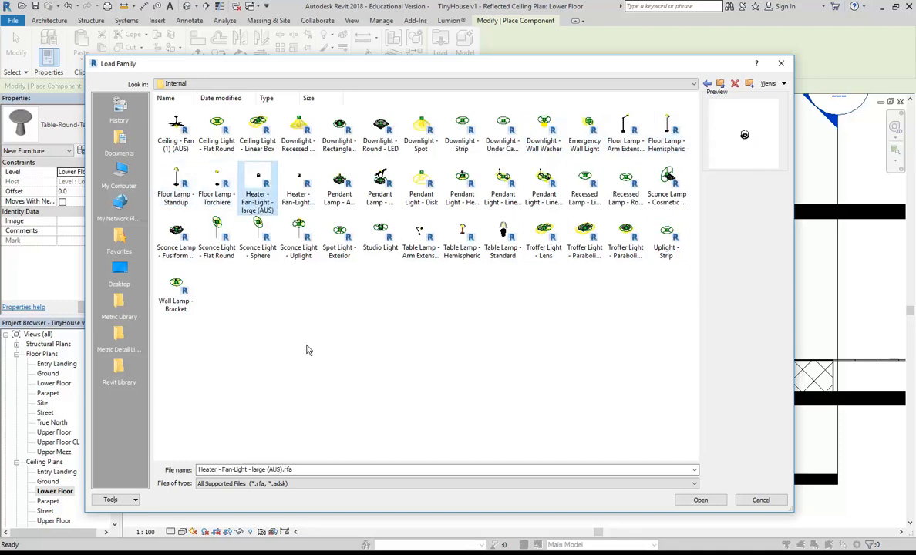
click(340, 183)
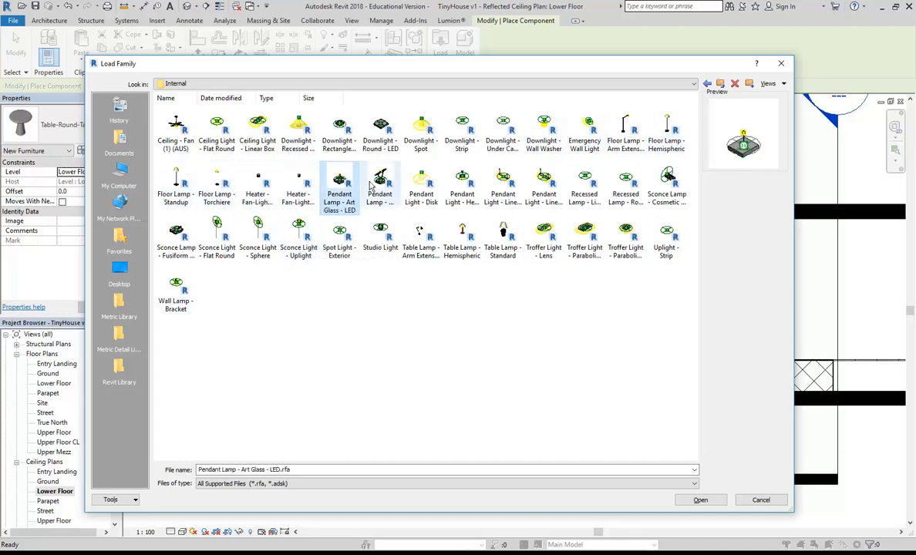
click(378, 185)
key(Right)
key(Right)
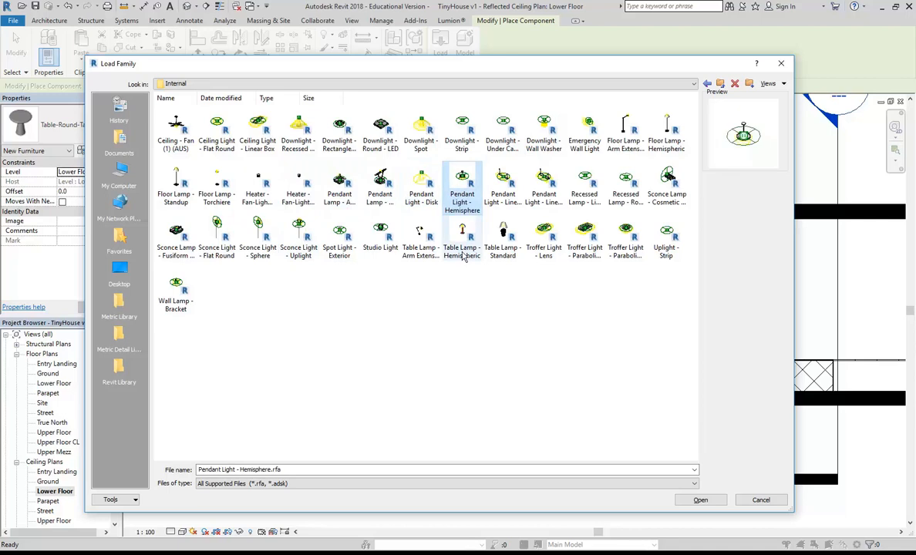
click(502, 192)
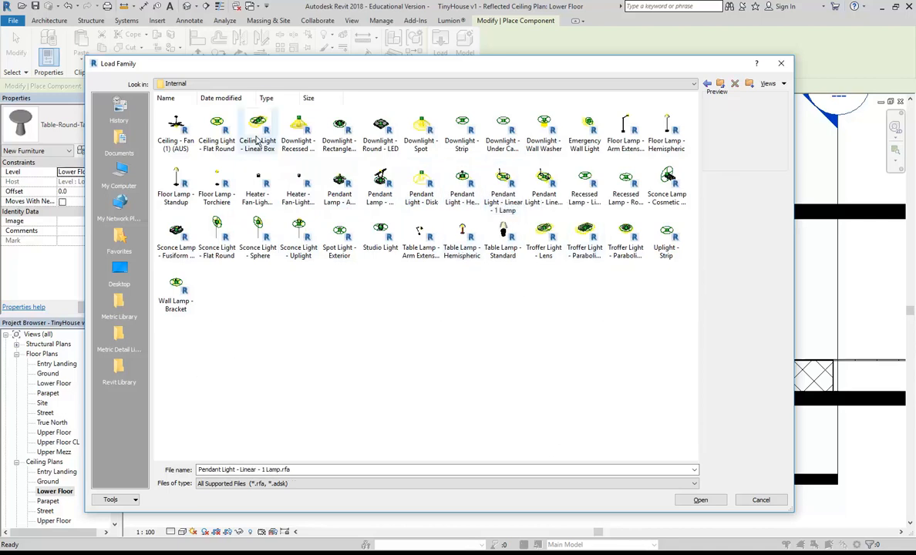
Load Downlight - Recessed Can Glow.rfa from the StudentResources drive, under EDU_DC_InteriorDesign > Revit Library > Lighting Fixtures.
click(253, 87)
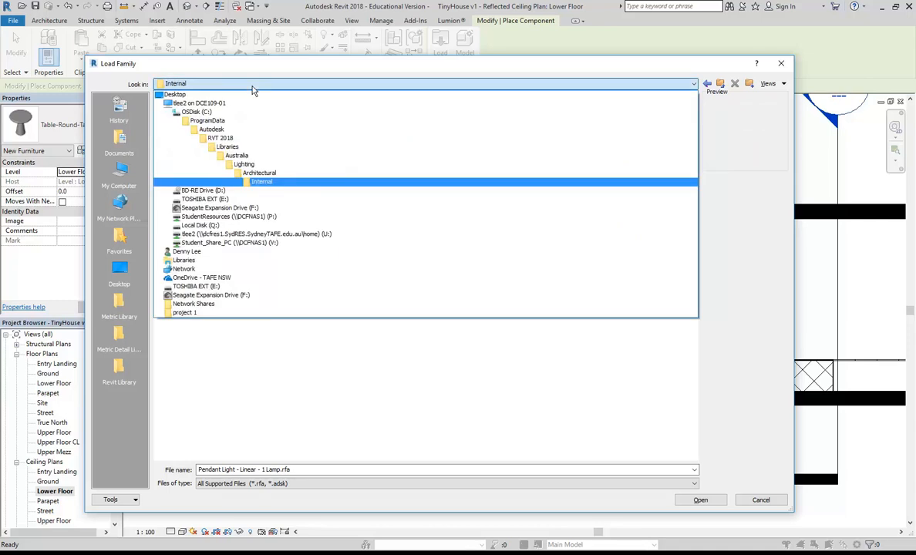
click(225, 216)
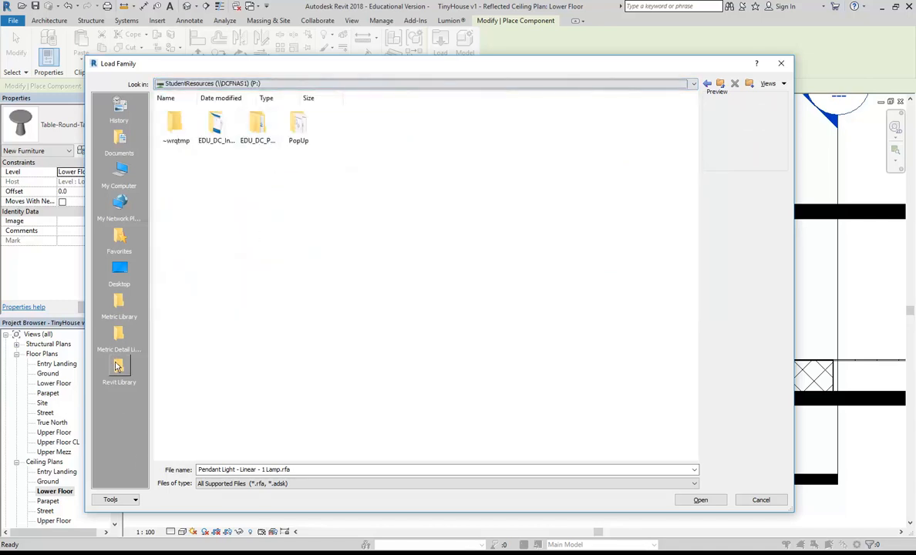
double_click(210, 127)
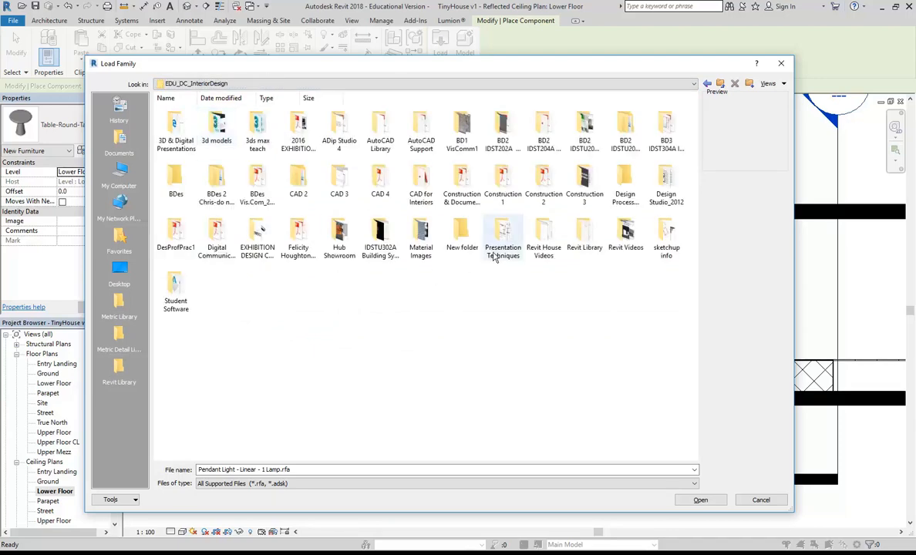
double_click(585, 239)
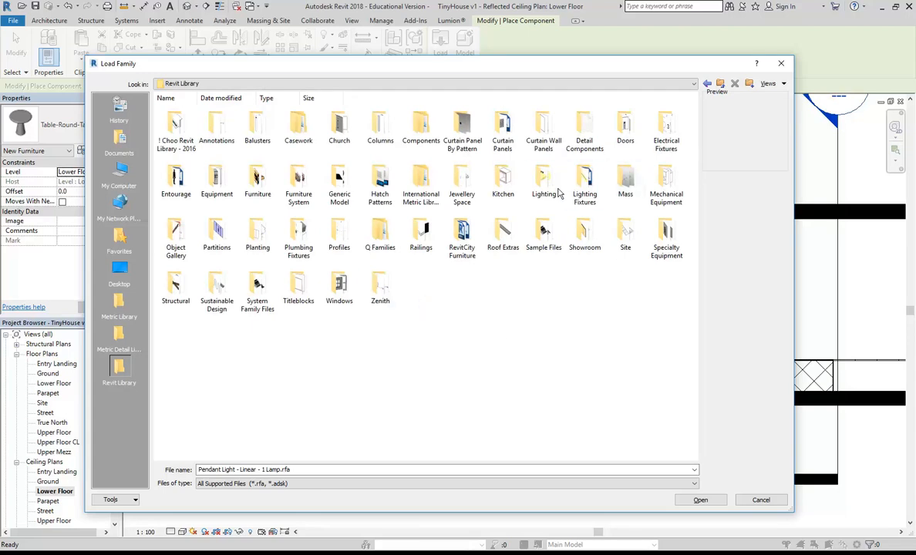
click(584, 193)
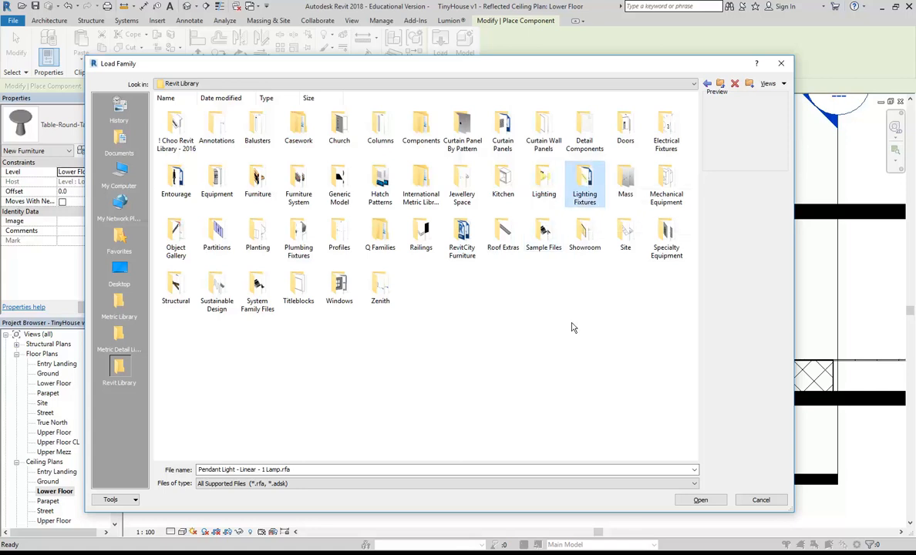
double_click(586, 178)
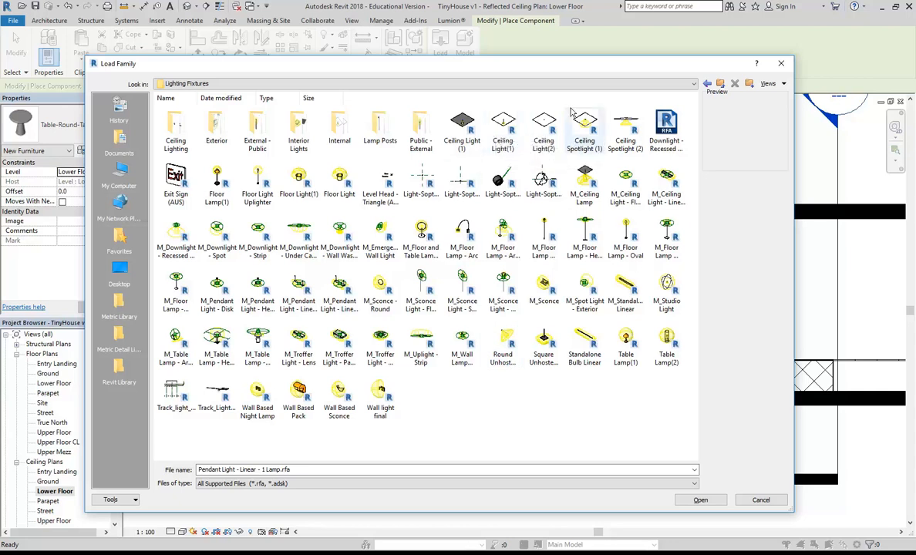
click(665, 129)
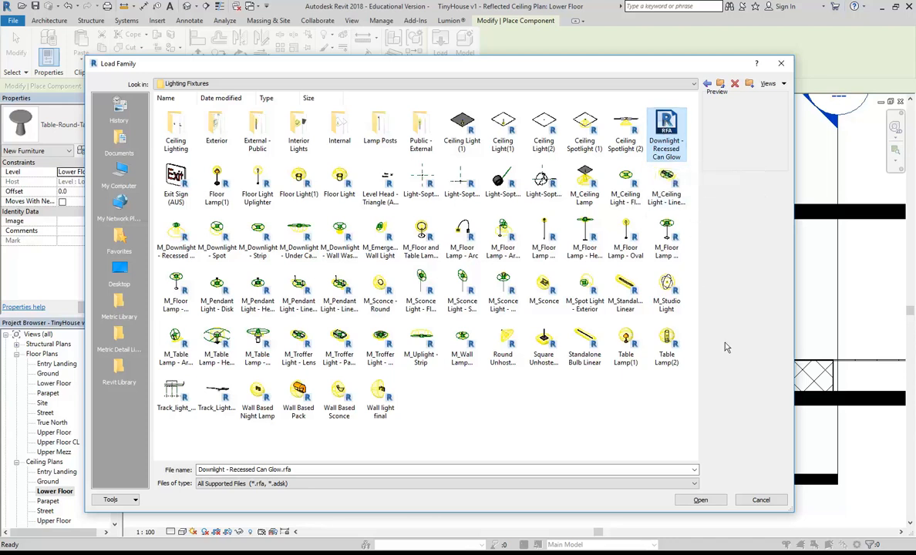
double_click(666, 126)
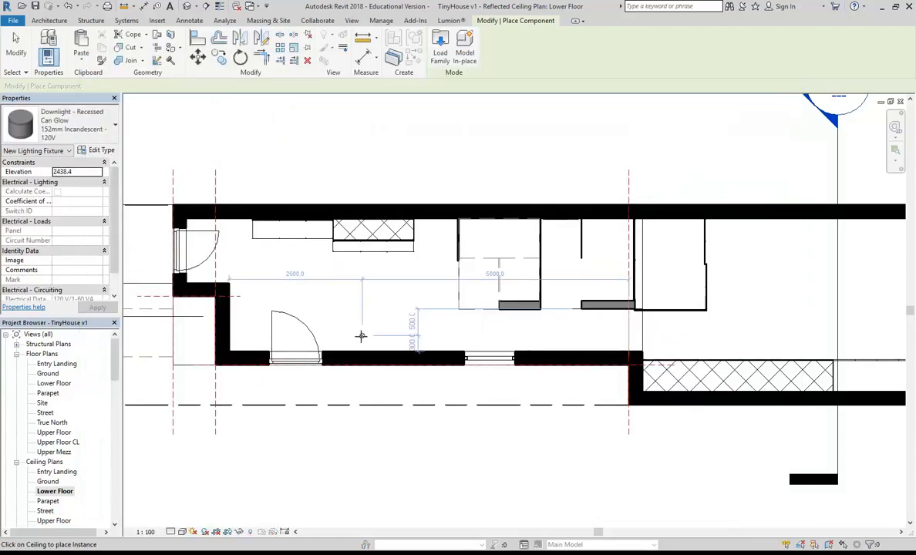
Place four 152mm Incandescent - 120V downlights on the entry ceiling, two in front of the wall units and two on the side-door side.
scroll(329, 311, up, 2)
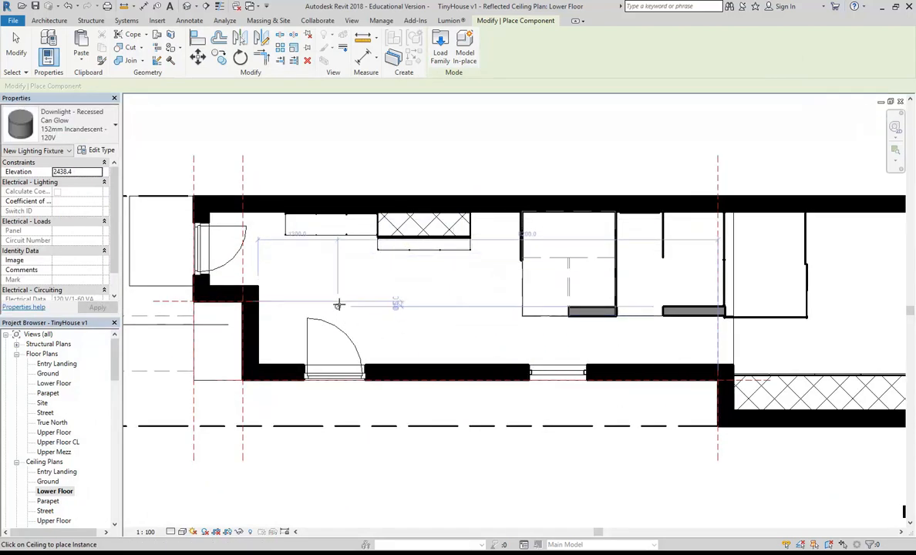
scroll(344, 297, up, 1)
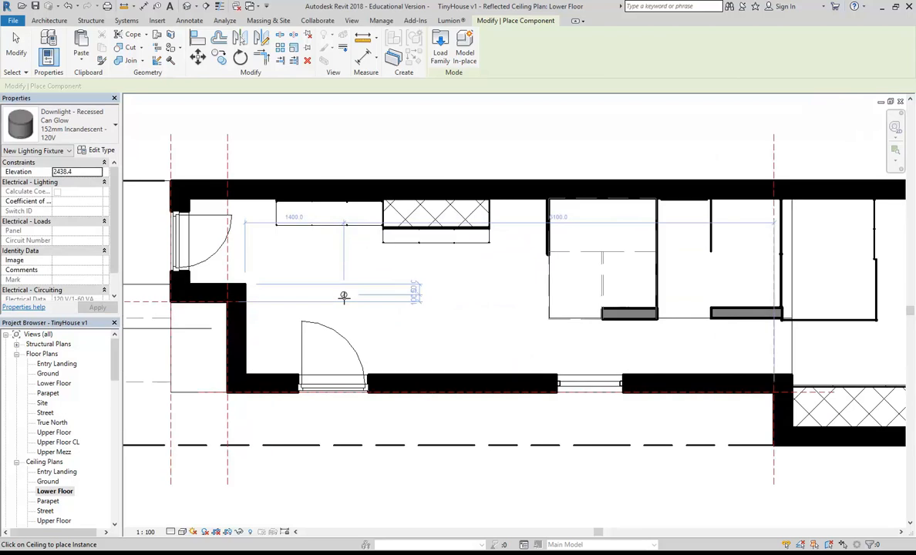
scroll(344, 297, down, 2)
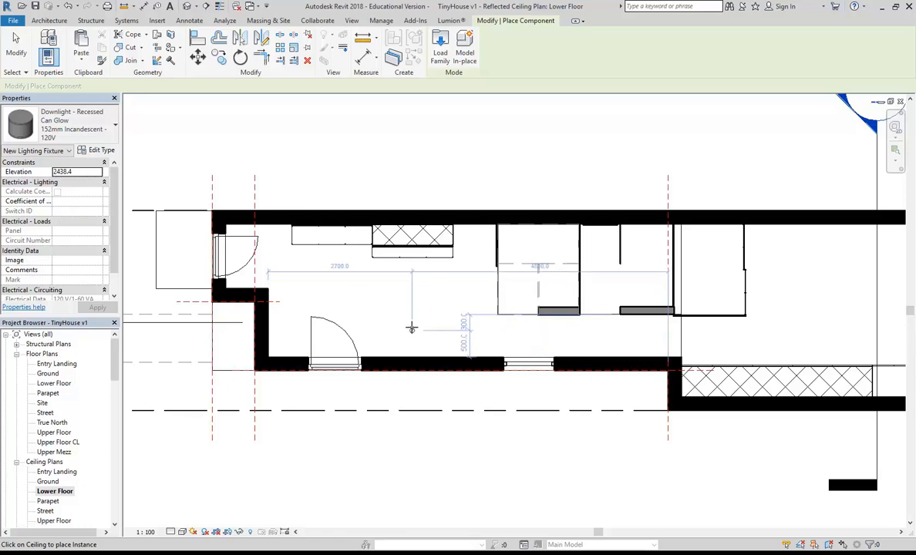
scroll(337, 251, up, 3)
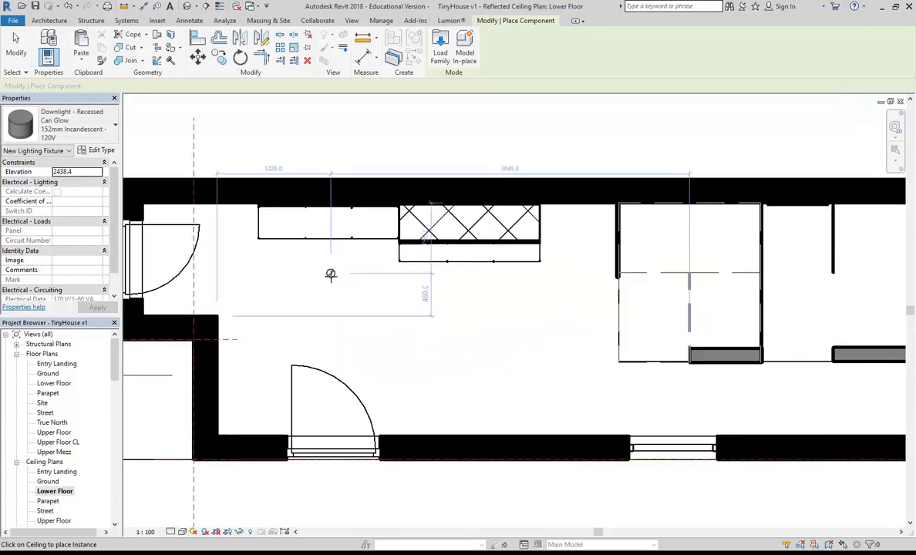
click(305, 279)
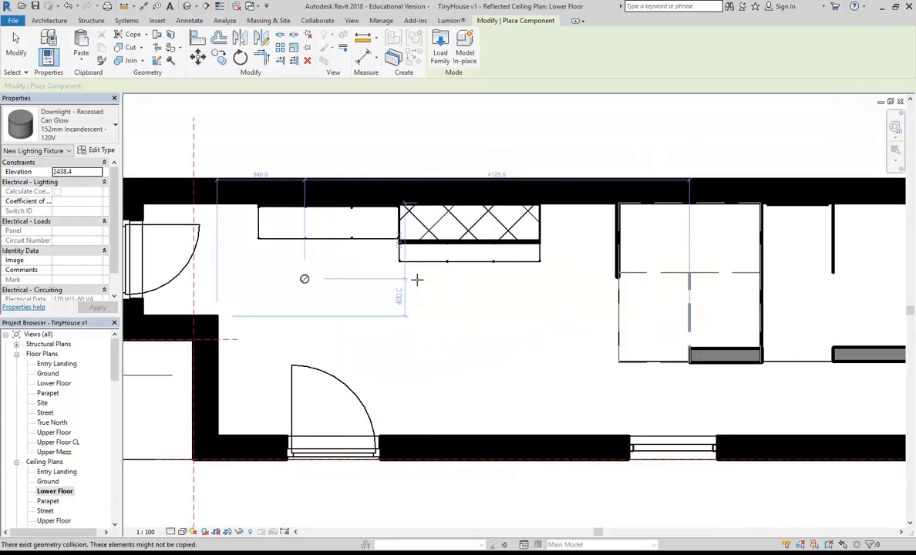
click(472, 279)
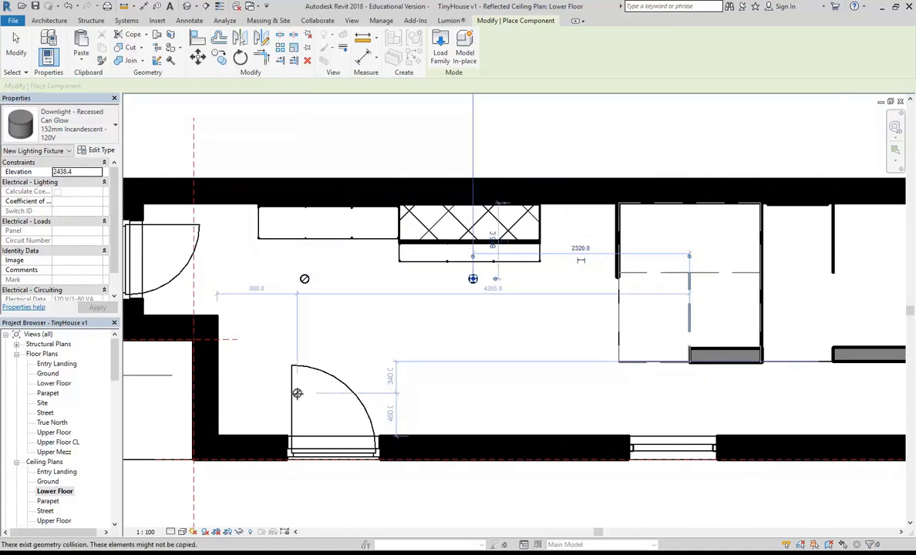
click(395, 397)
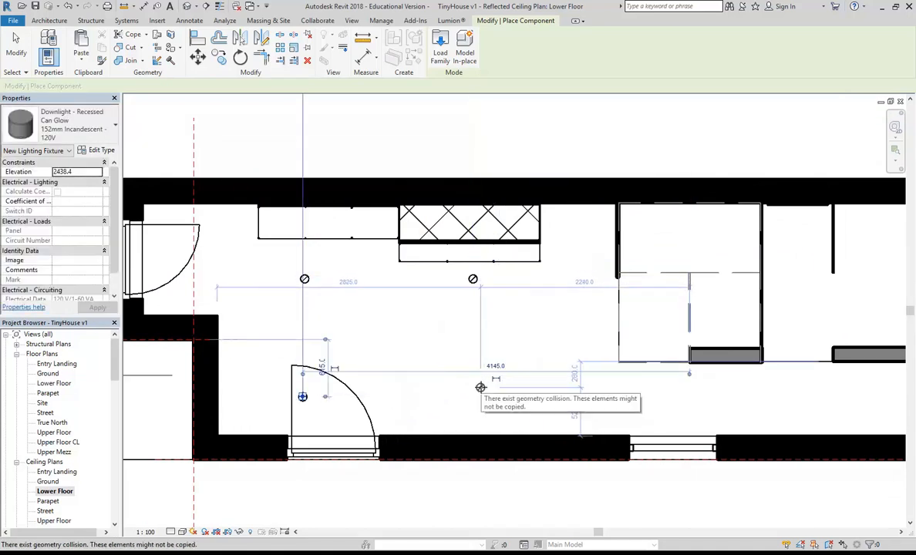
Place two more downlights on the corridor ceiling, one near the window and one near the corridor's far end, and end placement.
middle_drag(534, 378, 376, 351)
click(716, 370)
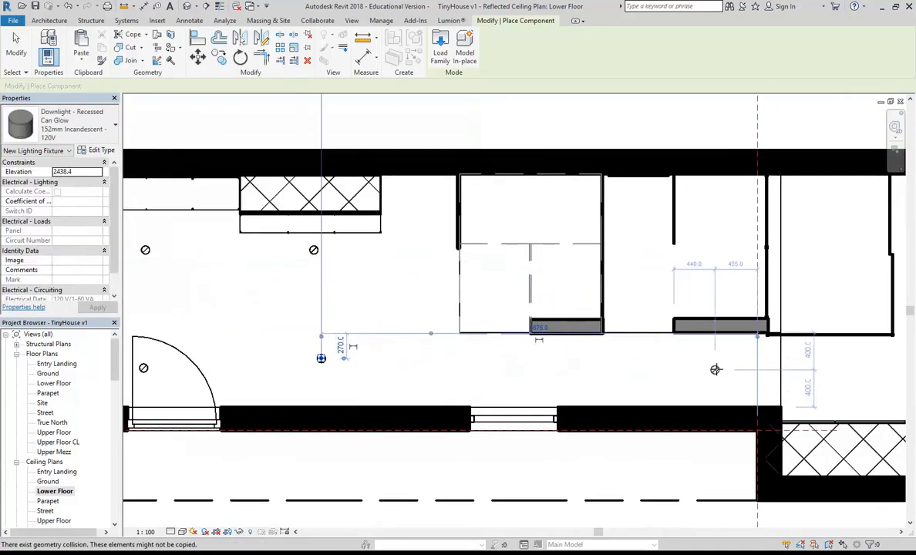
click(529, 376)
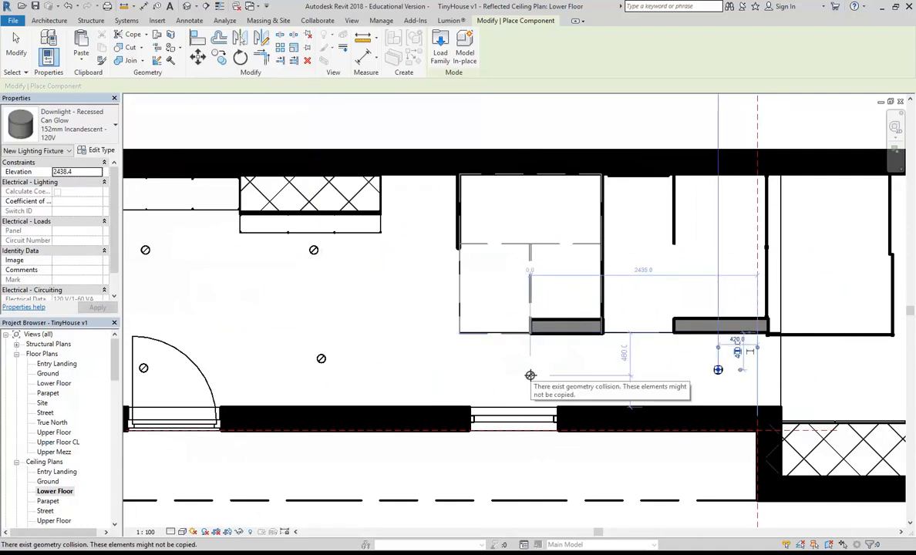
scroll(447, 301, down, 3)
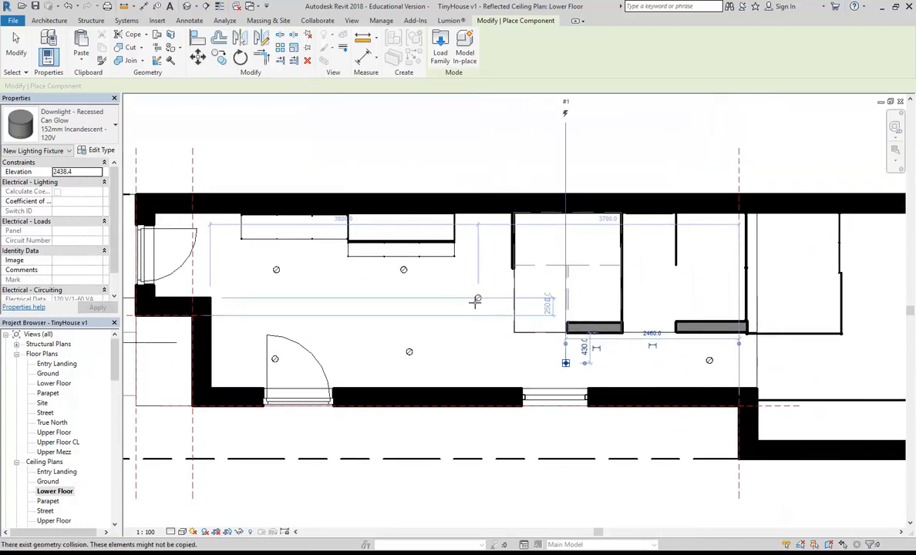
right_click(401, 292)
click(431, 301)
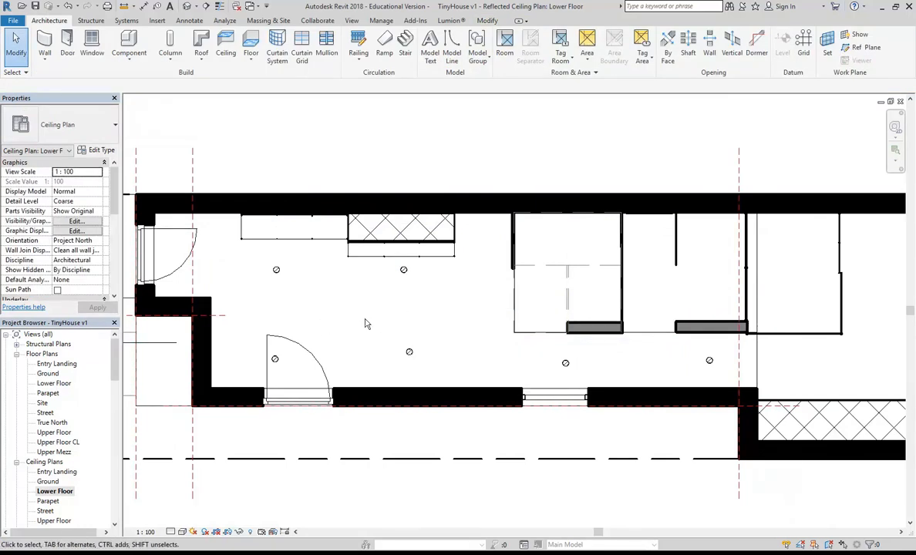
scroll(366, 318, up, 1)
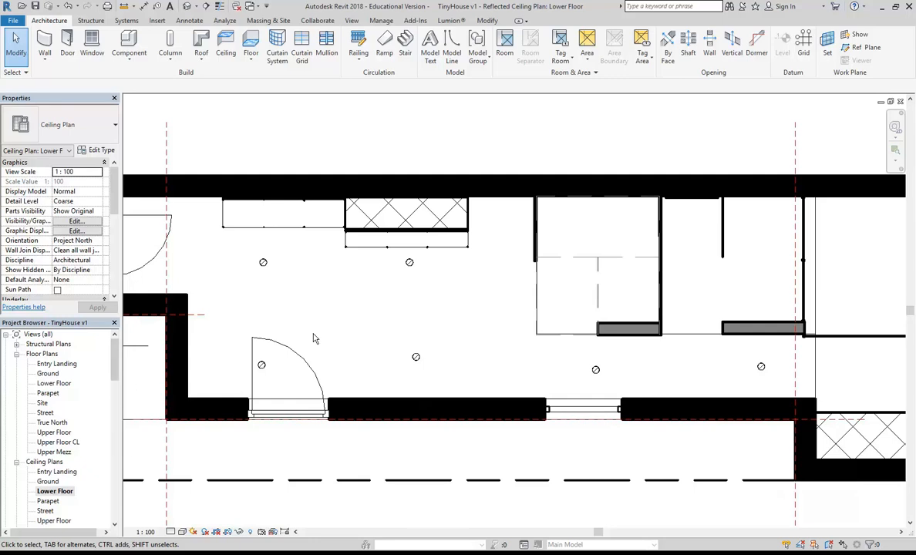
drag(117, 351, 117, 385)
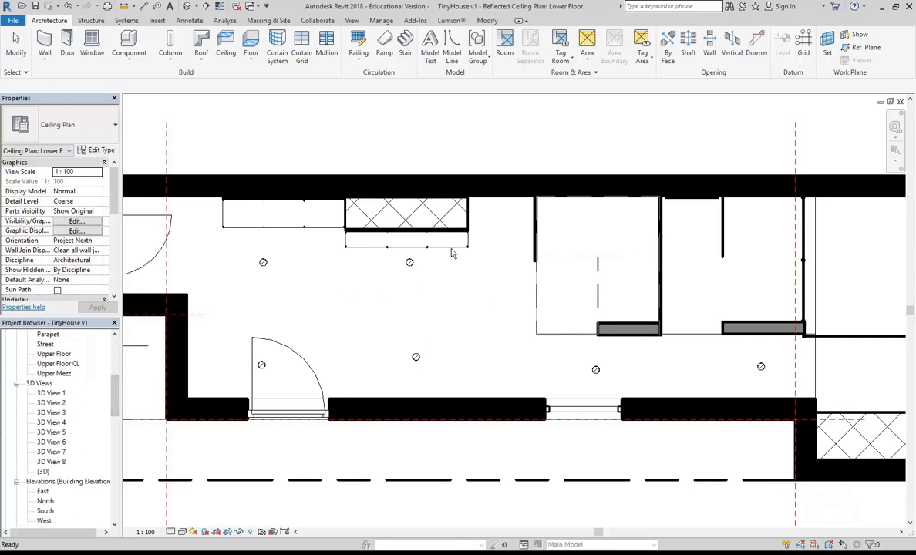
click(356, 302)
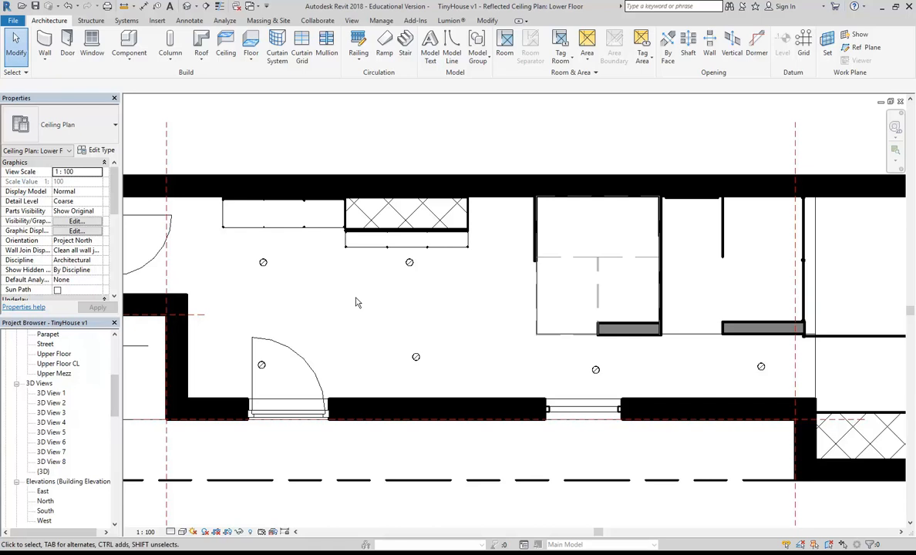
Render 3D View 8 at Draft quality with the Interior: Artificial only lighting scheme, and close the rendering settings.
double_click(52, 463)
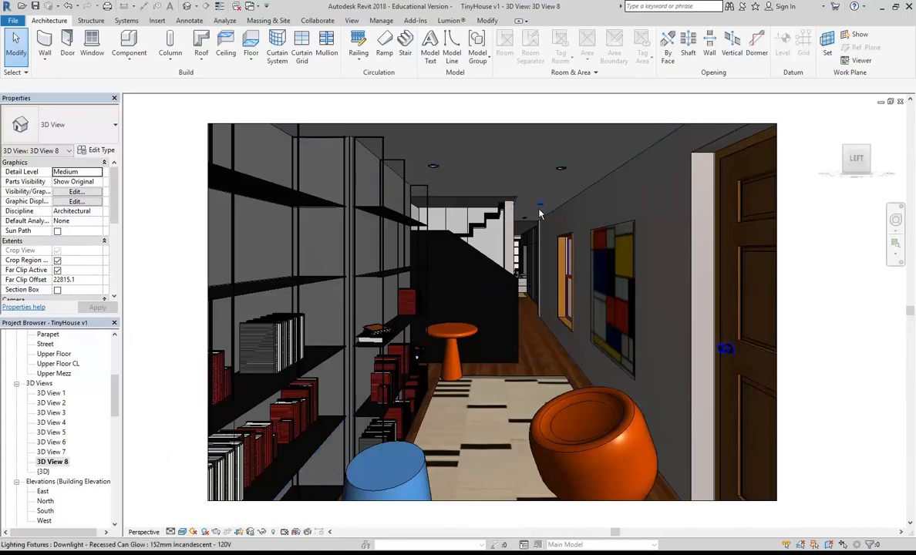
click(218, 533)
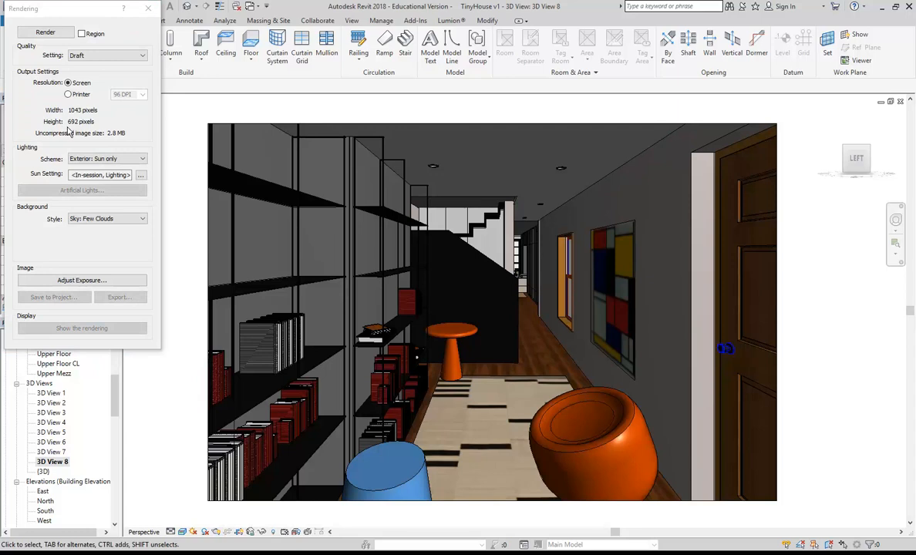
click(115, 158)
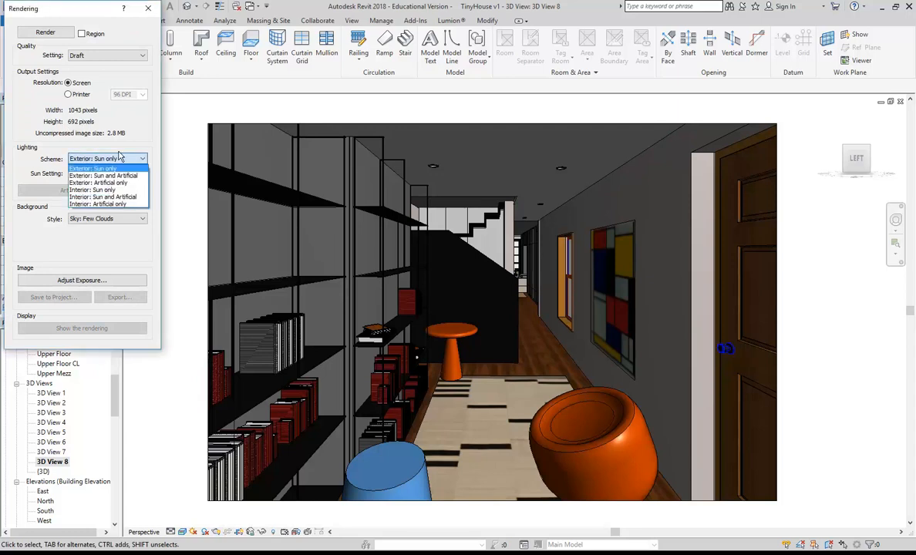
click(98, 204)
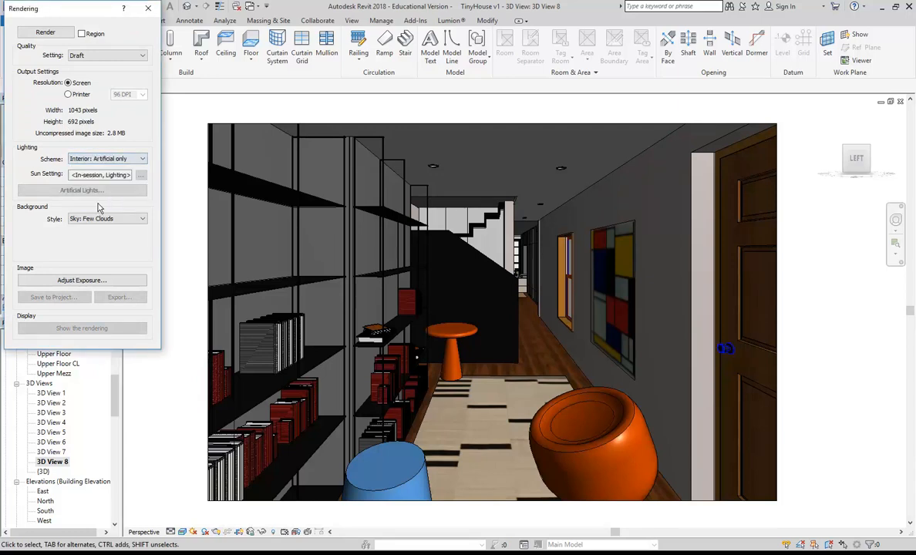
click(45, 32)
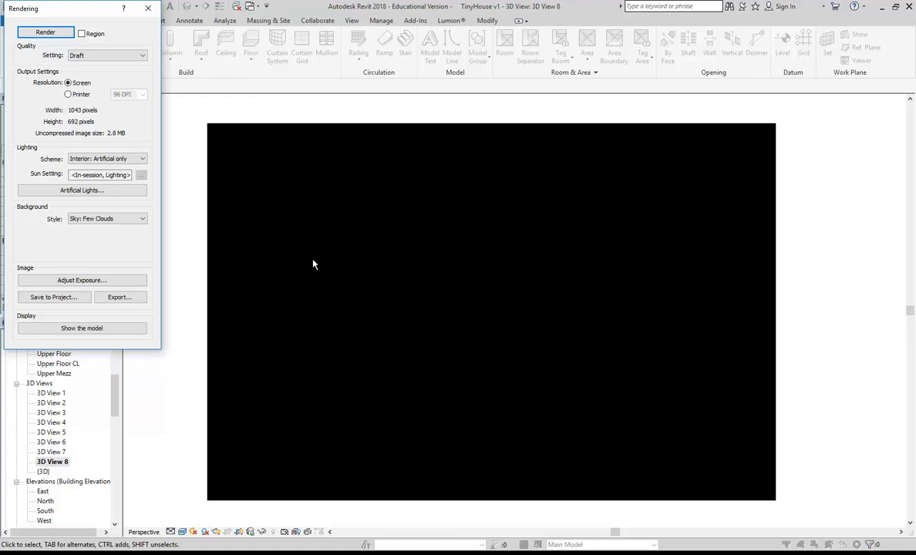
click(149, 7)
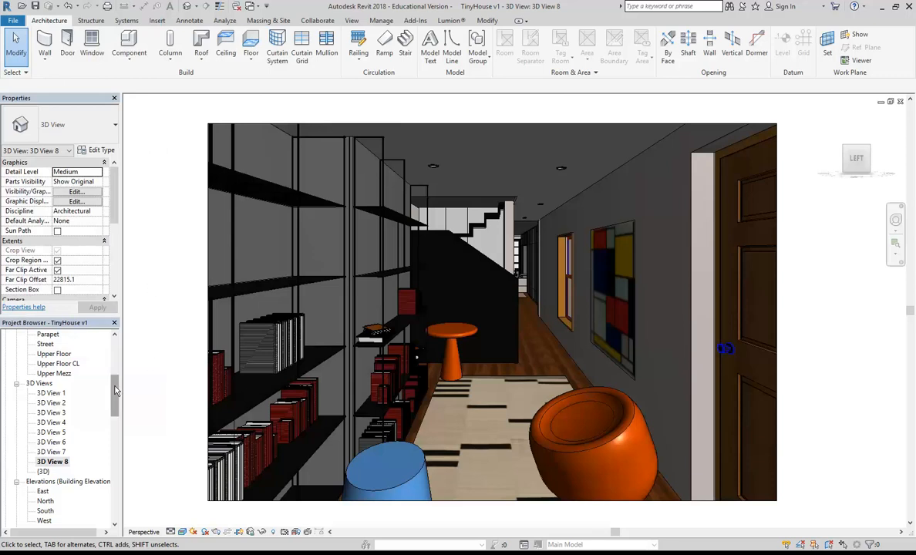
Open Section 1 and display it in Wireframe style at Fine detail level.
scroll(71, 399, down, 5)
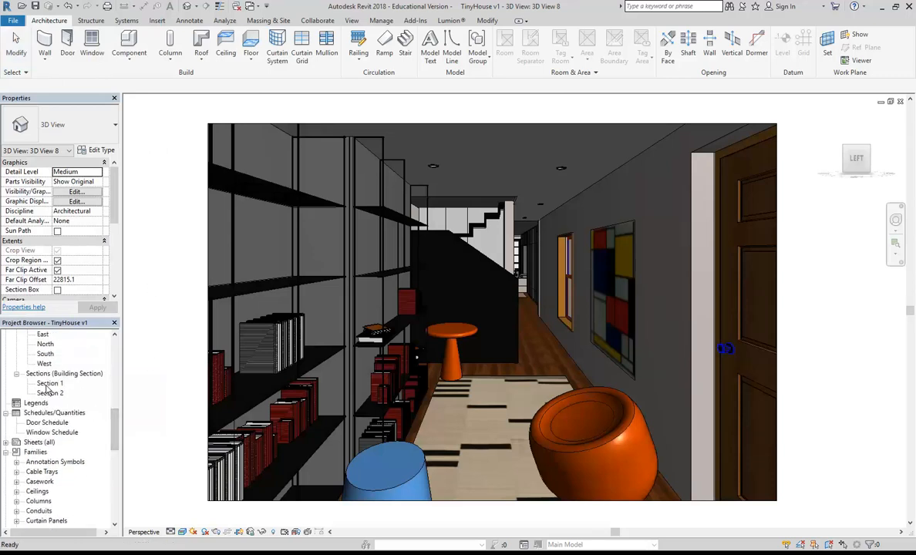
double_click(49, 383)
middle_drag(445, 278, 650, 288)
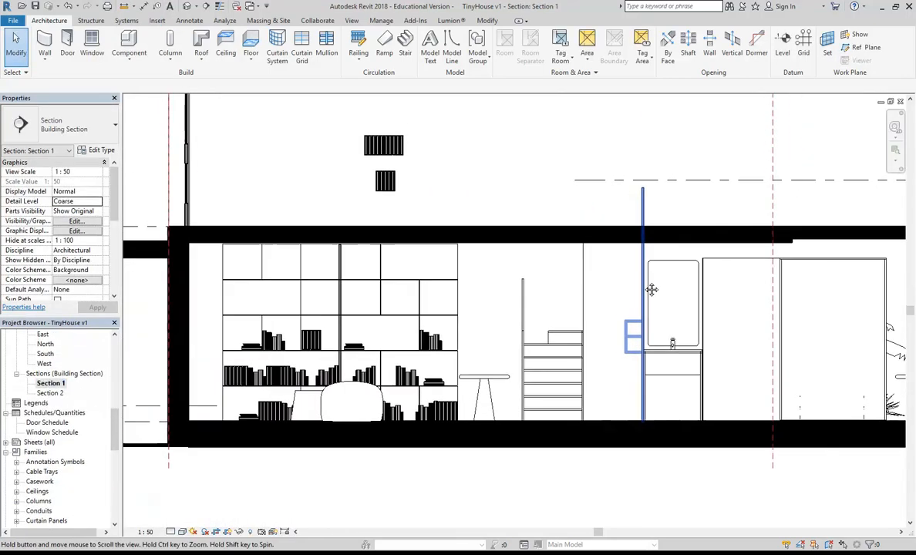
click(183, 532)
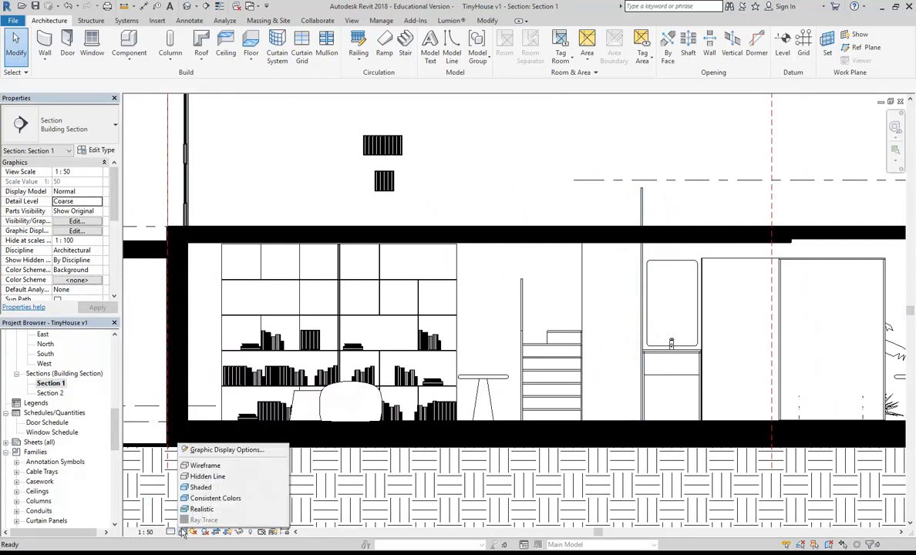
click(202, 465)
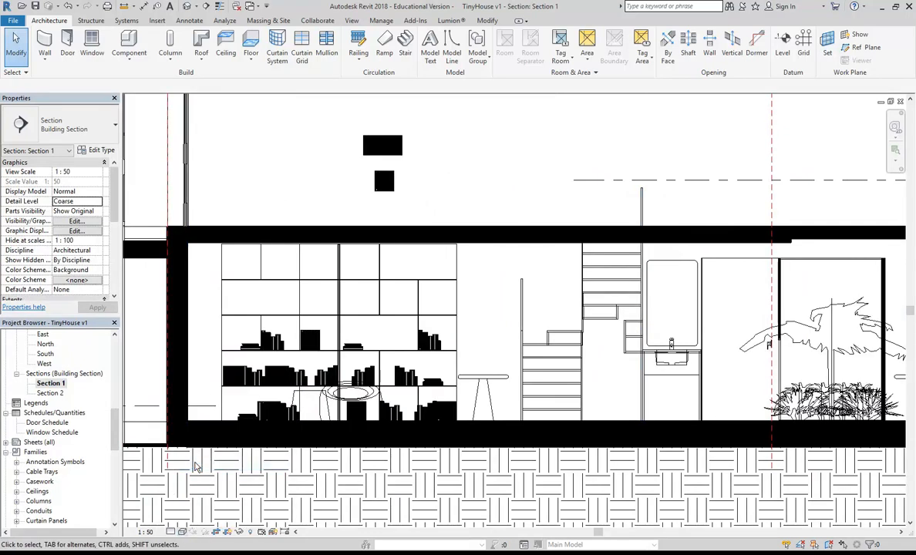
click(171, 532)
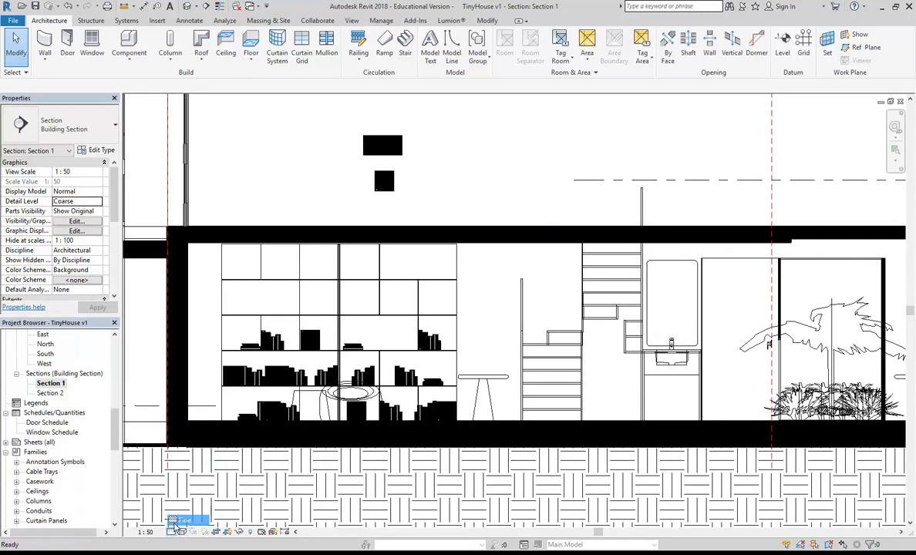
click(184, 521)
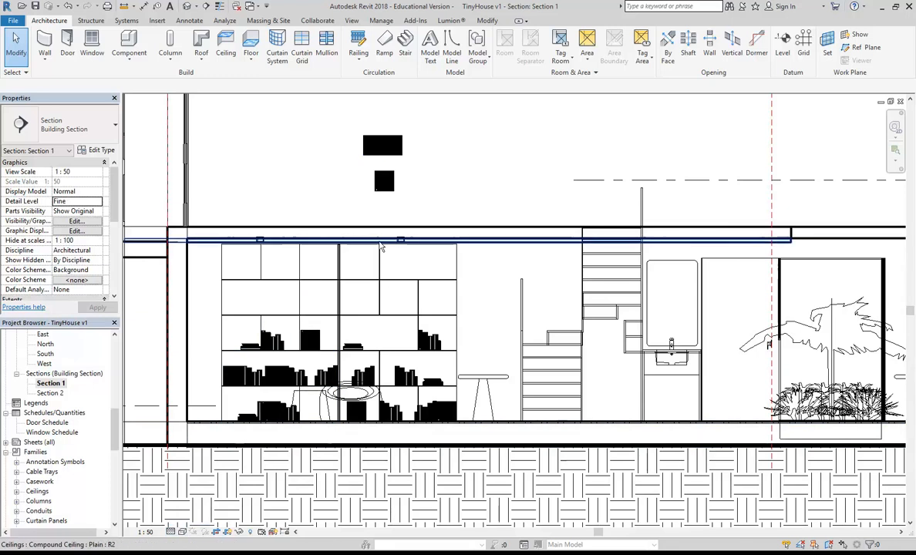
Examine how the recessed downlight above the bookshelves sits within the ceiling and the upper floor slab.
scroll(399, 235, up, 5)
scroll(377, 266, up, 3)
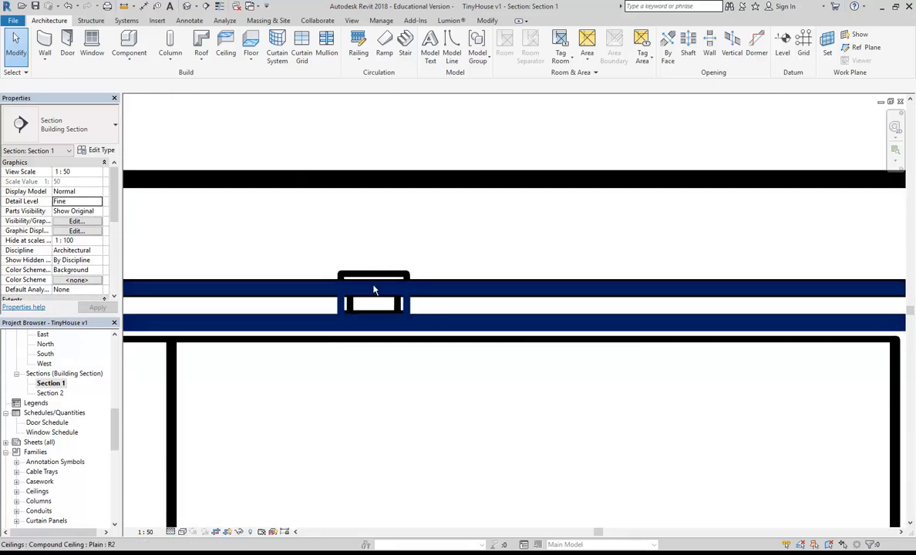
click(373, 277)
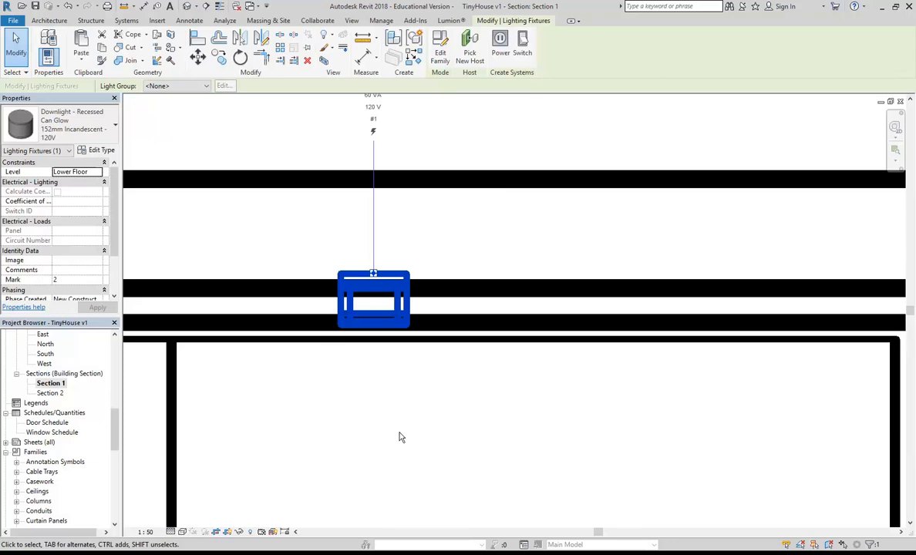
scroll(343, 313, up, 2)
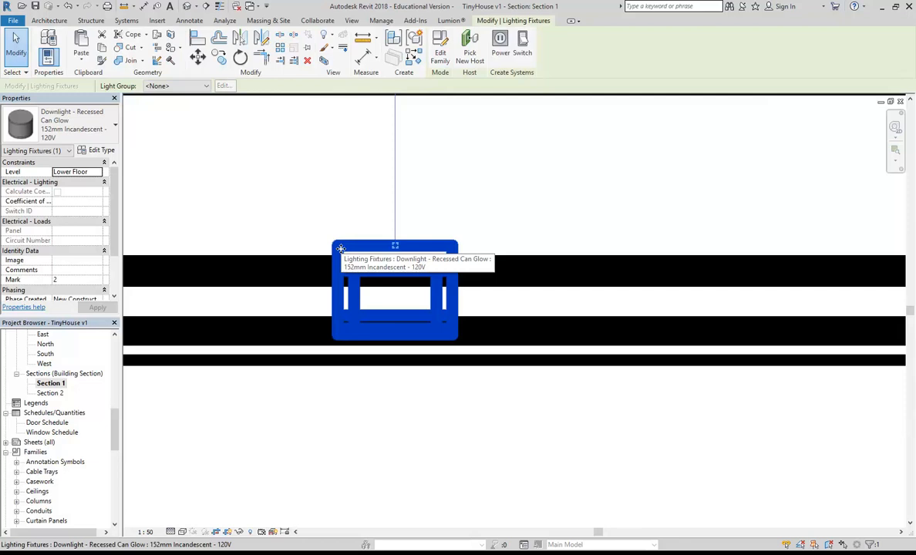
scroll(341, 249, down, 5)
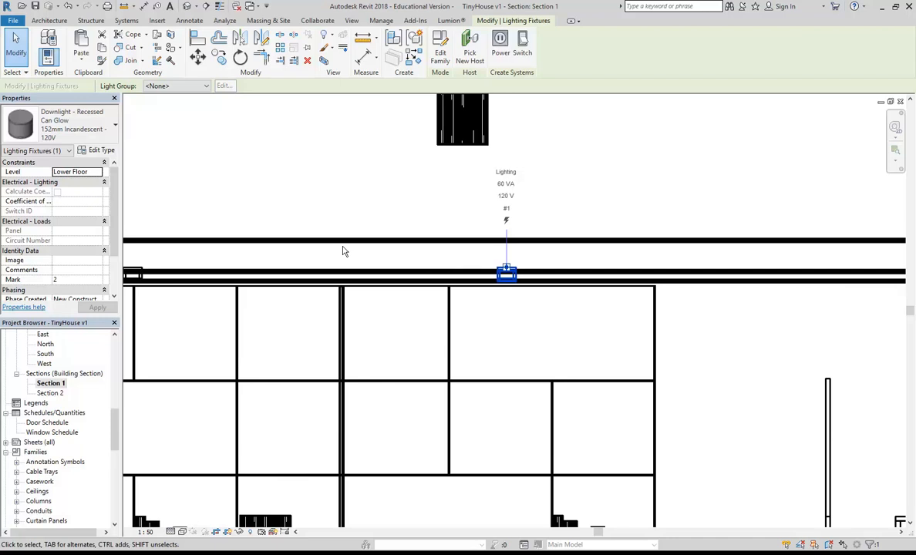
scroll(344, 251, down, 4)
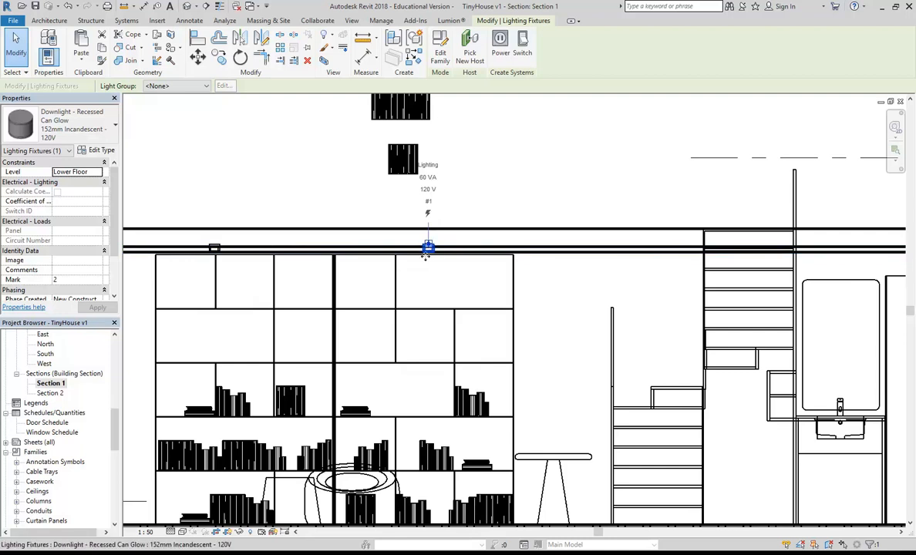
Duplicate the upper floor slab's type under the name Generic 100mm.
click(335, 233)
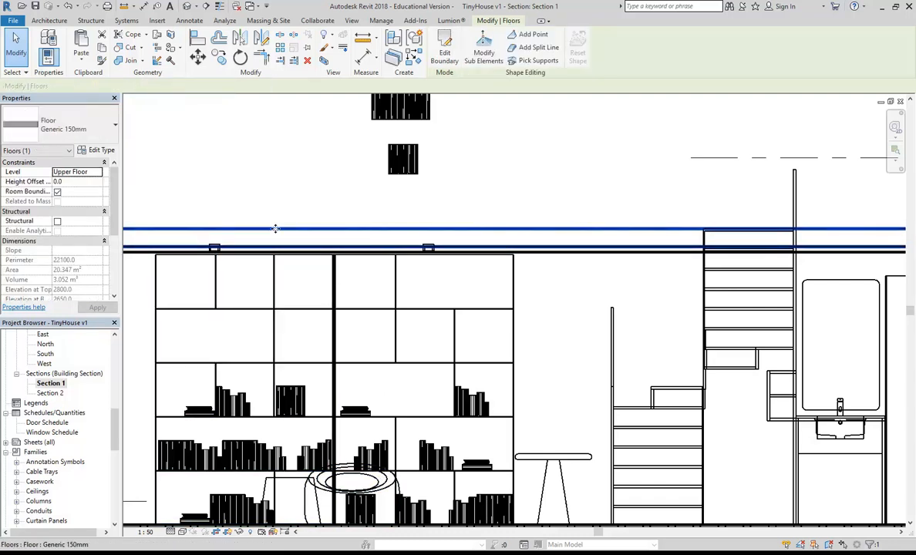
click(97, 150)
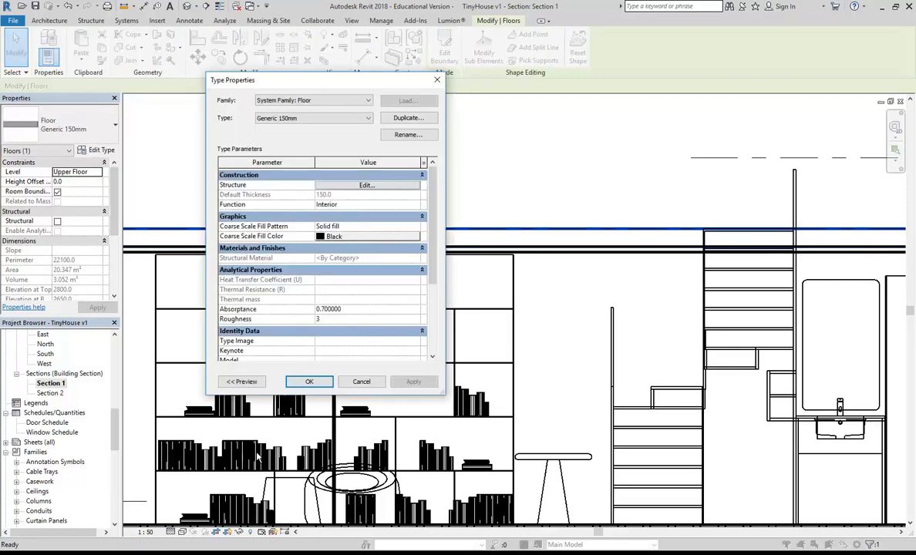
click(409, 120)
drag(262, 260, 382, 266)
text(00mm)
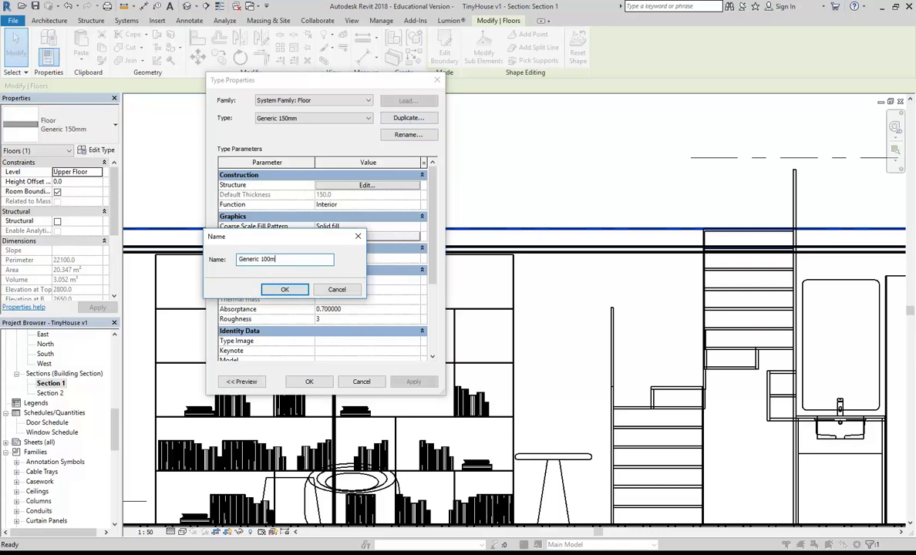
click(283, 290)
Set the structure layer of the Generic 100mm floor type to 100 mm thick and apply the type to the slab.
click(324, 185)
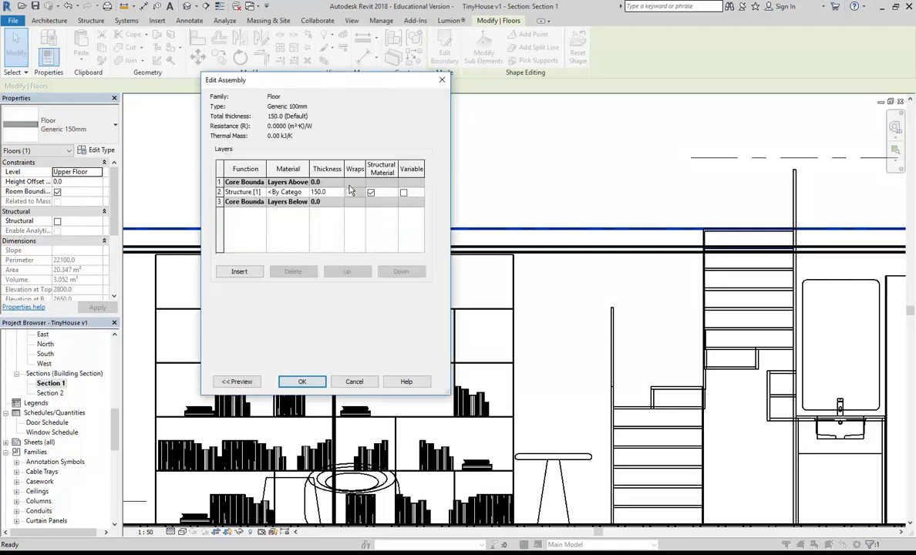
click(333, 192)
text(100)
click(301, 381)
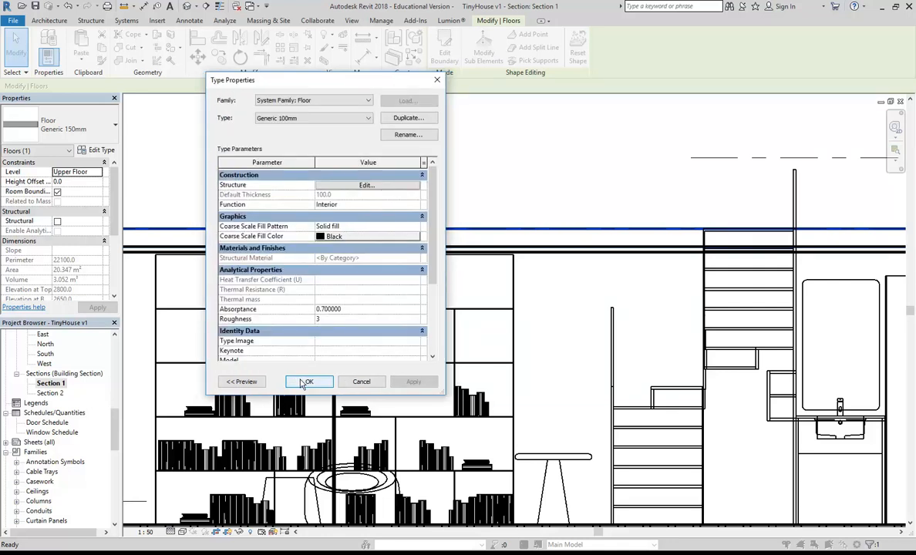
click(304, 381)
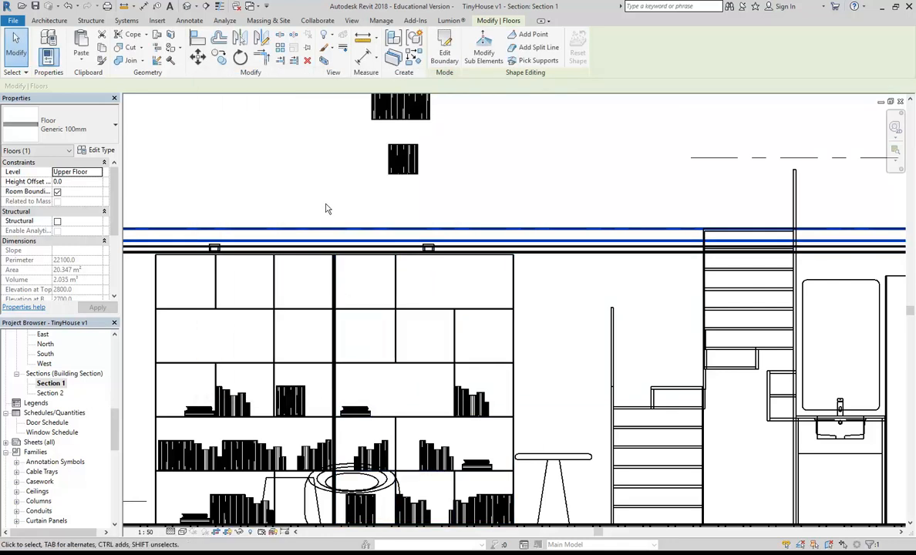
Set the metal stud layer of the Plain compound ceiling to 90 mm thick and check the downlight's fit within it.
scroll(474, 219, up, 5)
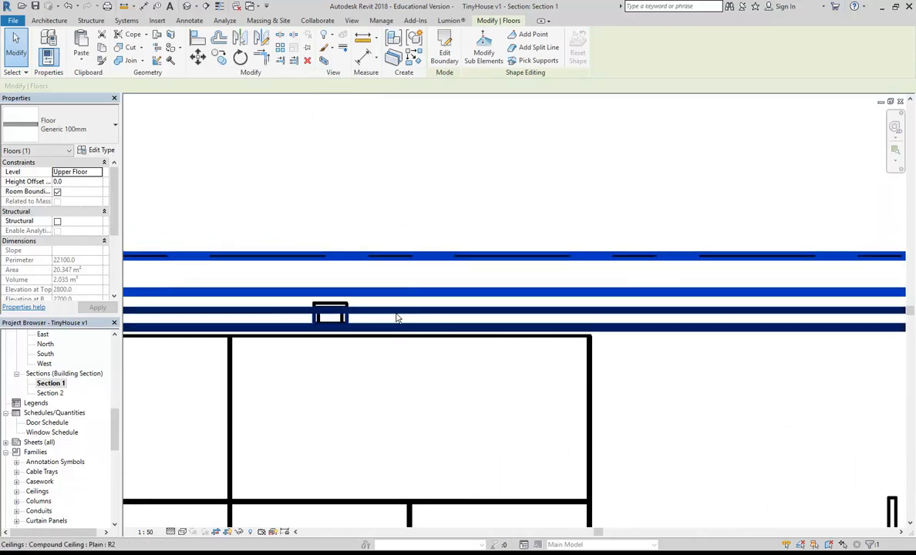
click(398, 318)
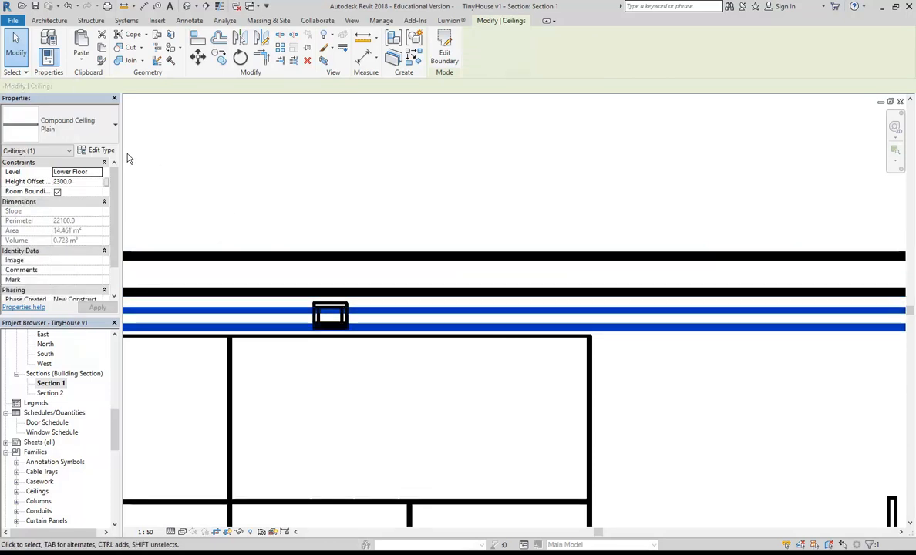
click(98, 149)
click(367, 186)
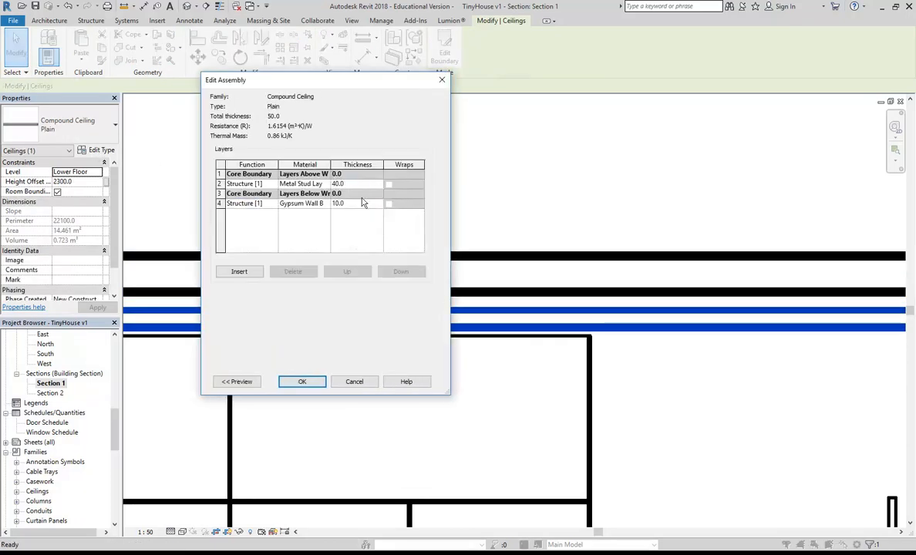
click(356, 184)
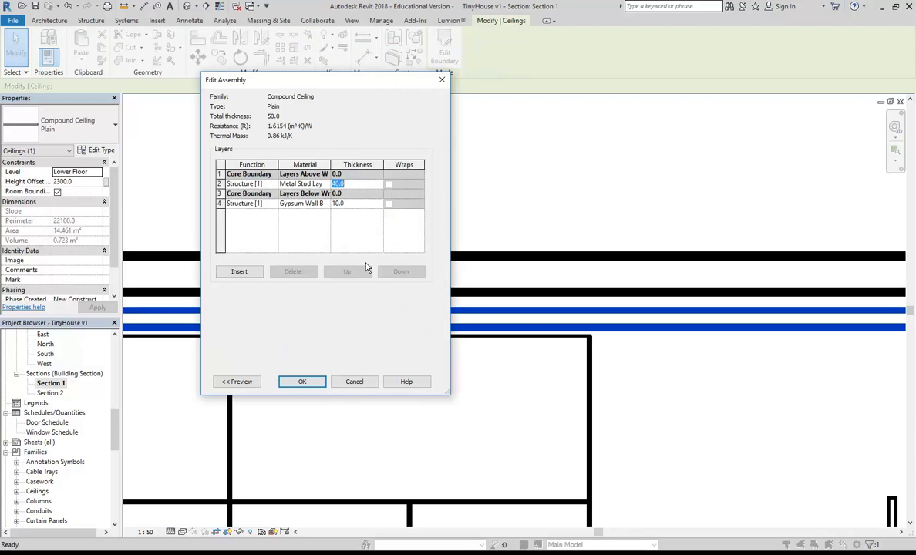
text(90)
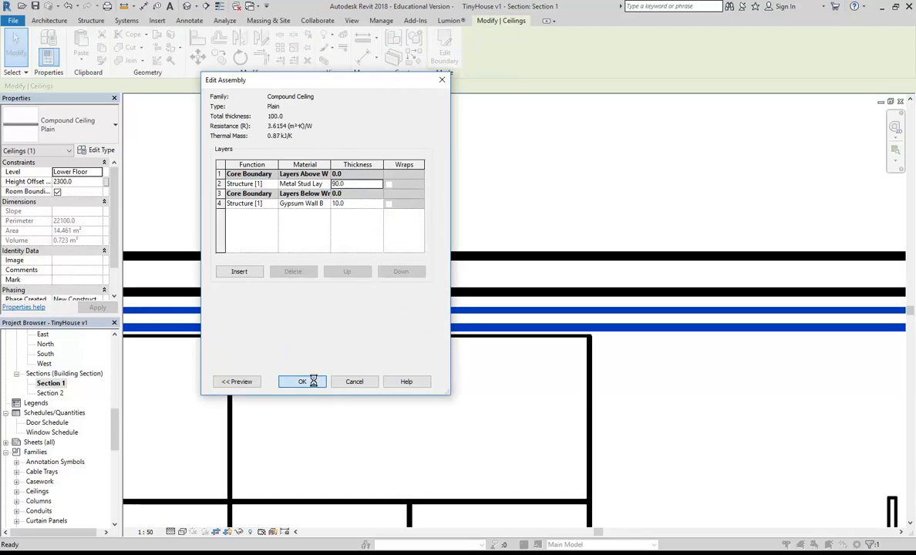
click(316, 382)
click(318, 382)
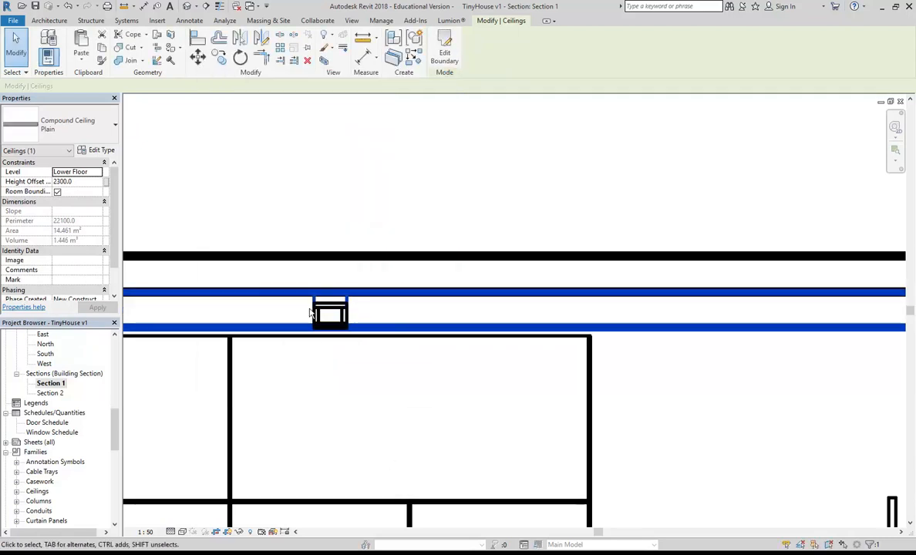
scroll(311, 313, up, 3)
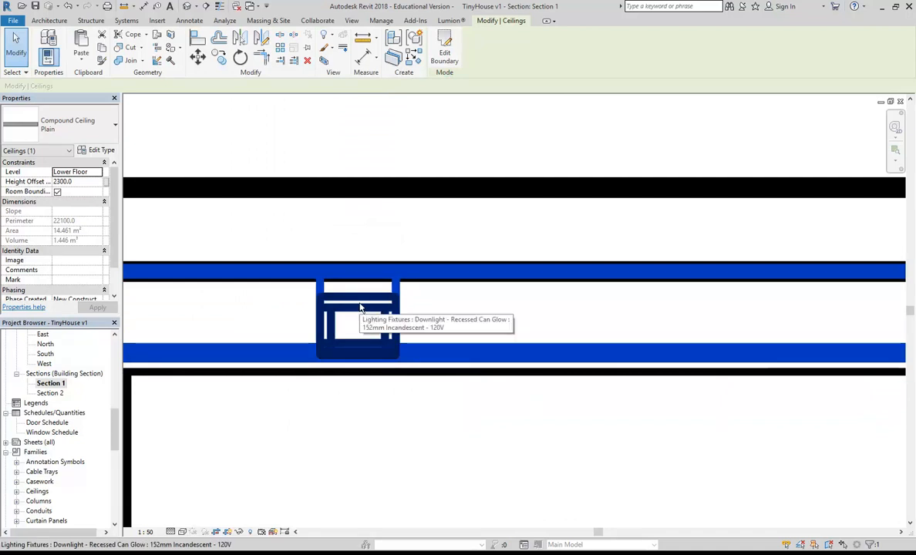
Return Section 1 to Hidden Line style and Coarse detail level, and deselect the ceiling.
click(182, 532)
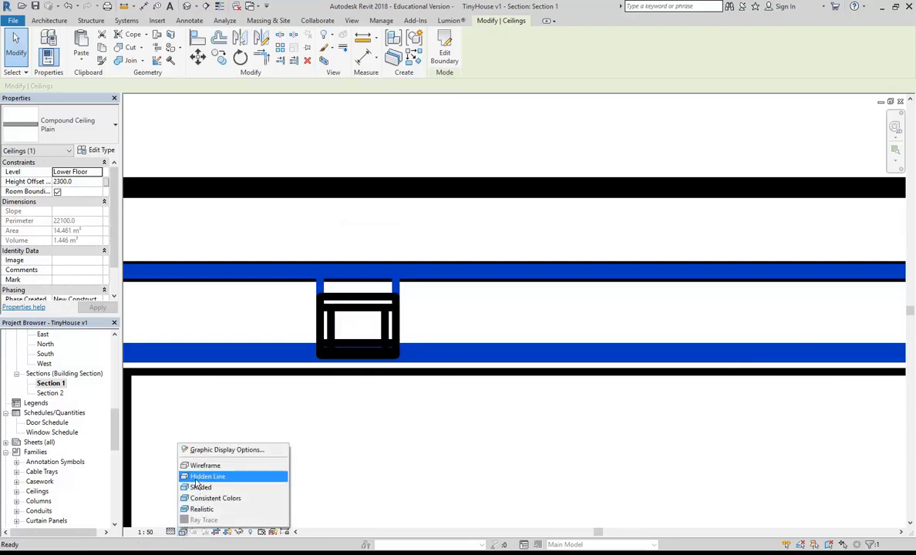
click(202, 446)
click(170, 532)
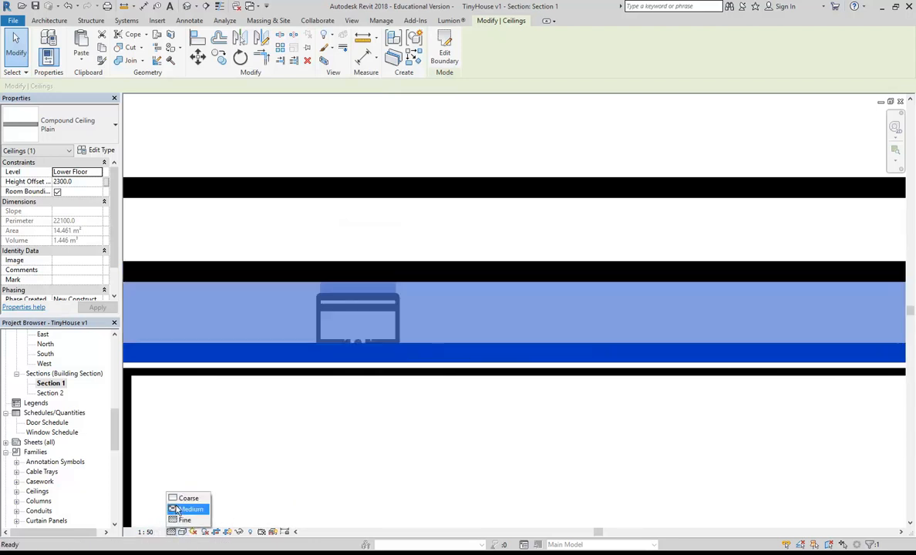
click(178, 500)
click(313, 410)
scroll(312, 409, down, 4)
middle_drag(319, 419, 408, 288)
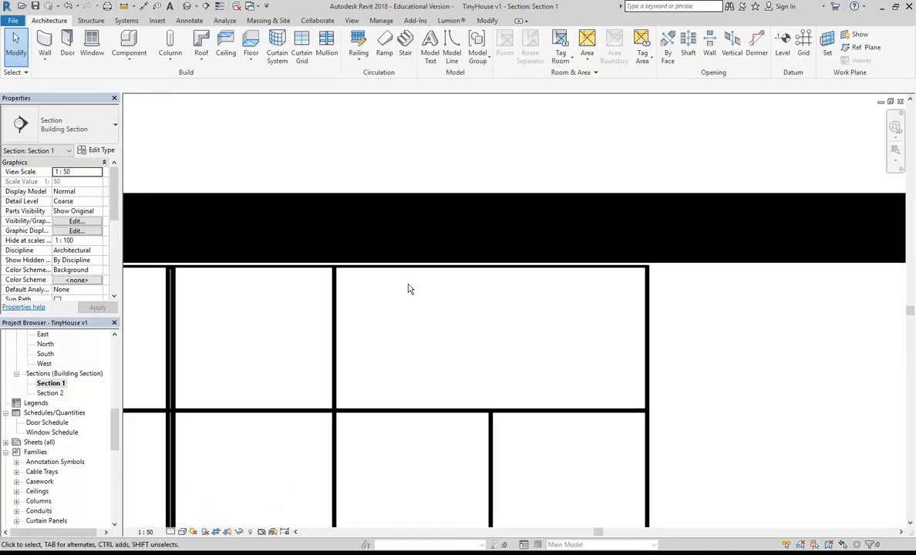
scroll(409, 289, down, 3)
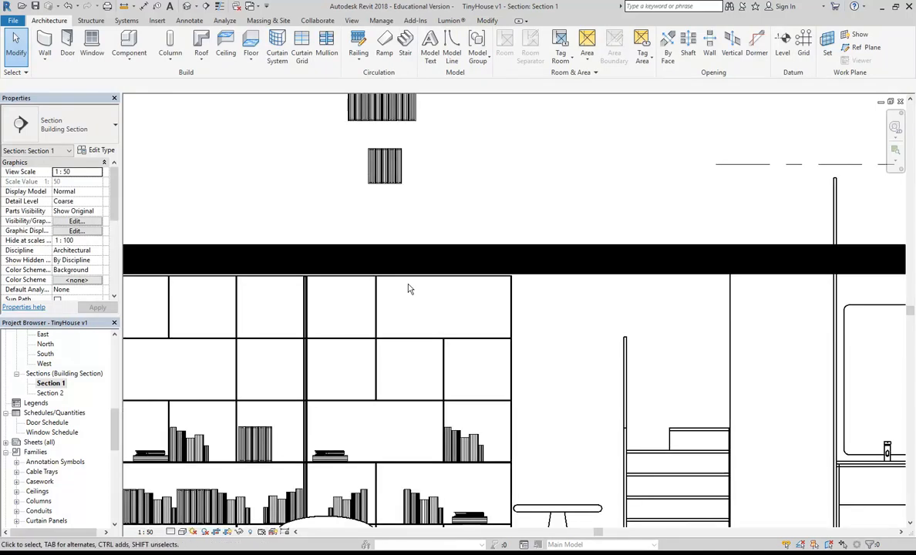
Reopen the 3D View 8 interior perspective.
scroll(46, 372, up, 1)
scroll(47, 372, up, 2)
double_click(51, 353)
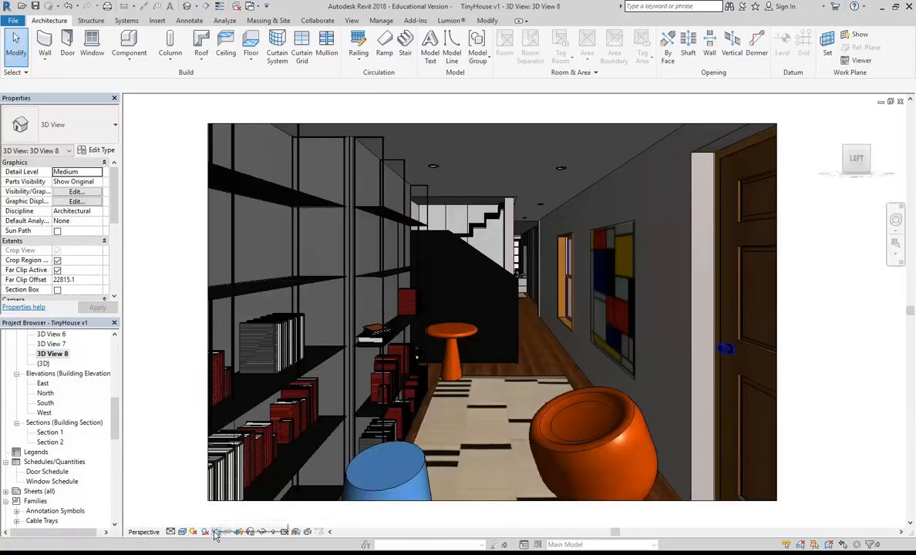
Try to render 3D View 8 at Draft quality with the Interior: Artificial only scheme, and close the rendering settings.
click(217, 532)
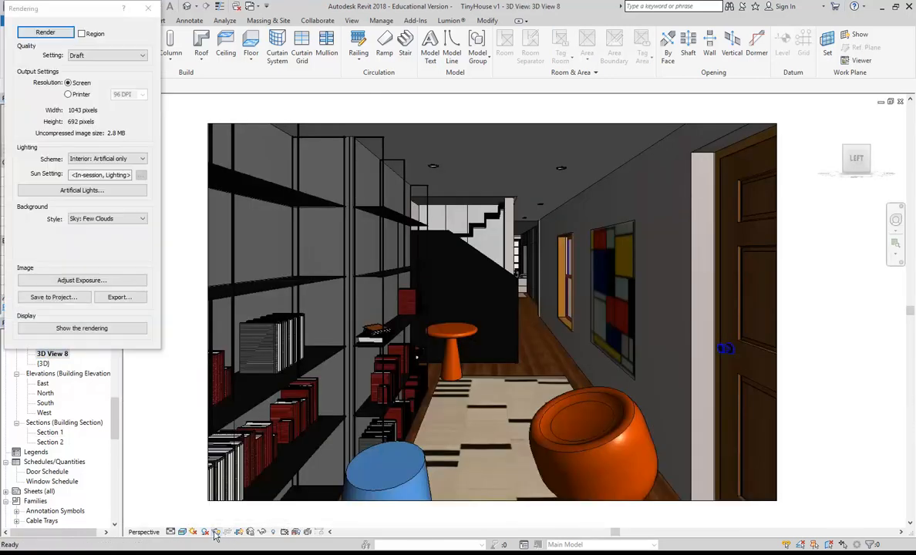
click(46, 34)
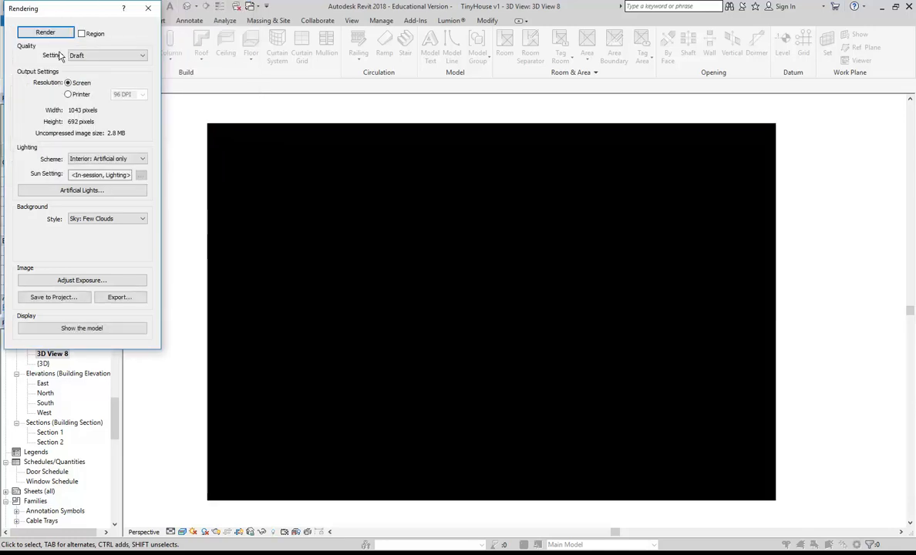
click(148, 7)
Open the Lower Floor floor plan and show the 3D View 8 camera in it.
scroll(116, 394, up, 3)
scroll(117, 394, up, 3)
double_click(54, 384)
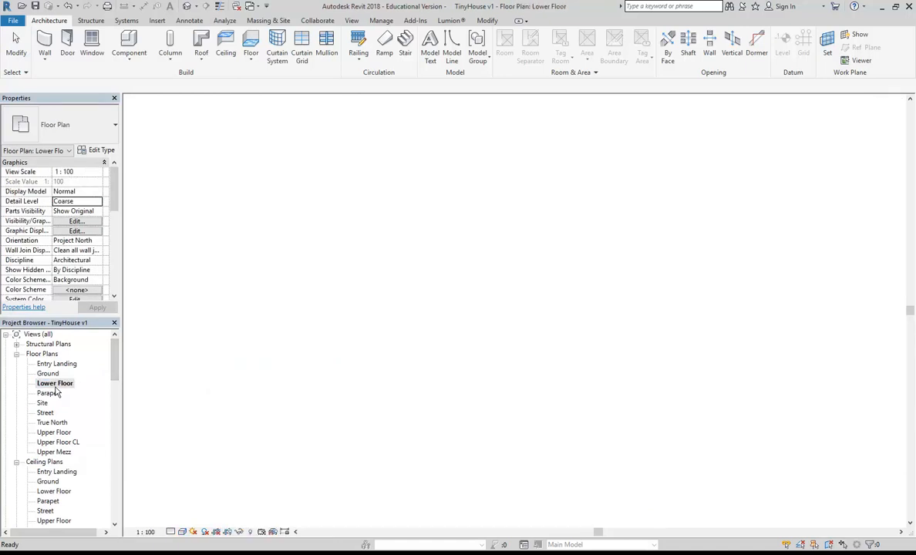
scroll(278, 395, up, 2)
middle_drag(304, 459, 322, 455)
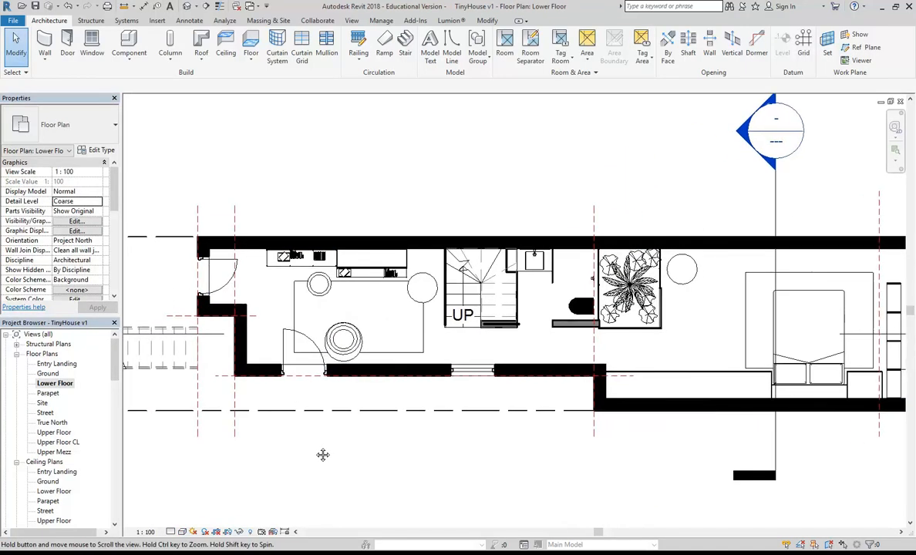
drag(114, 356, 114, 403)
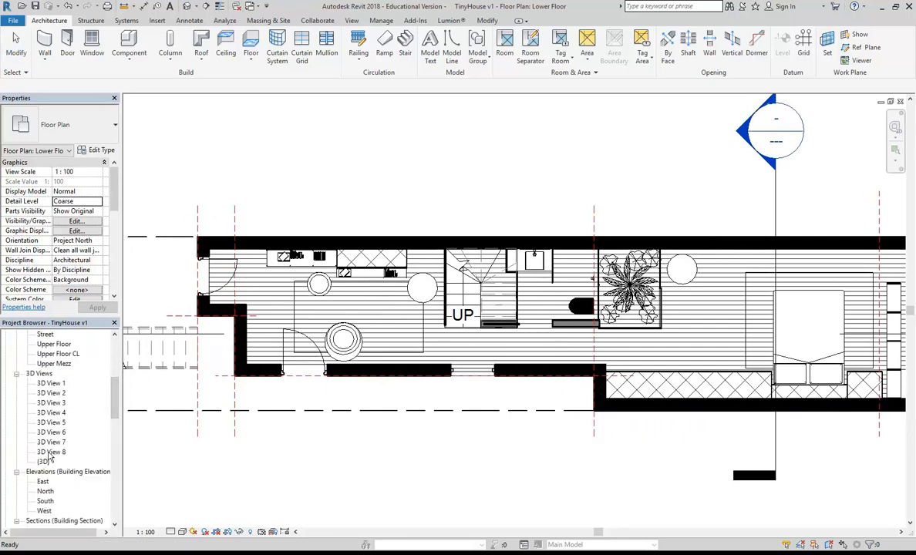
right_click(51, 452)
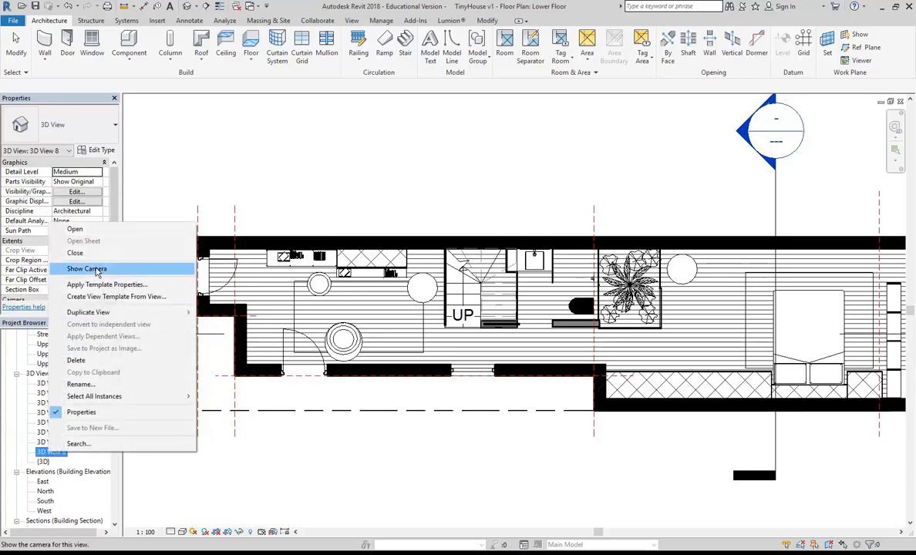
click(97, 272)
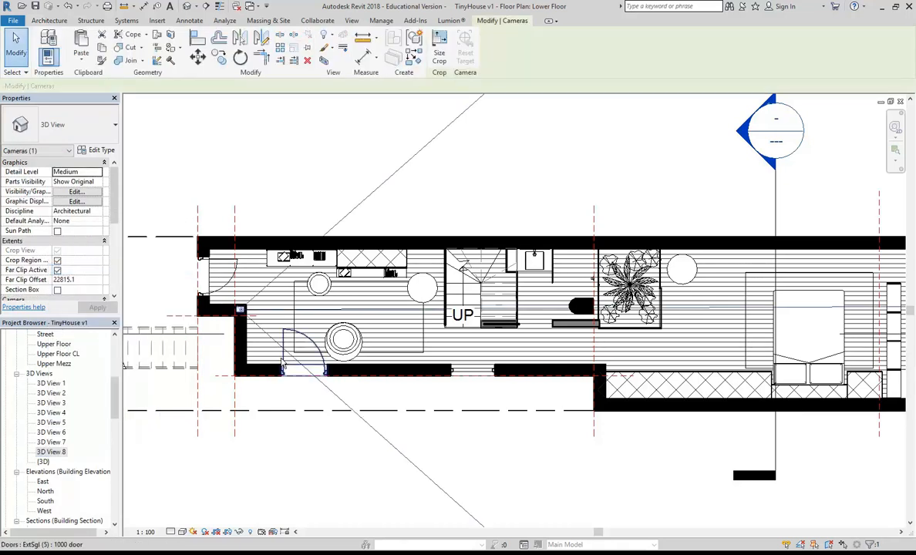
Move the 3D View 8 camera out of the wall corner so that it stands just inside the living room.
scroll(240, 308, up, 4)
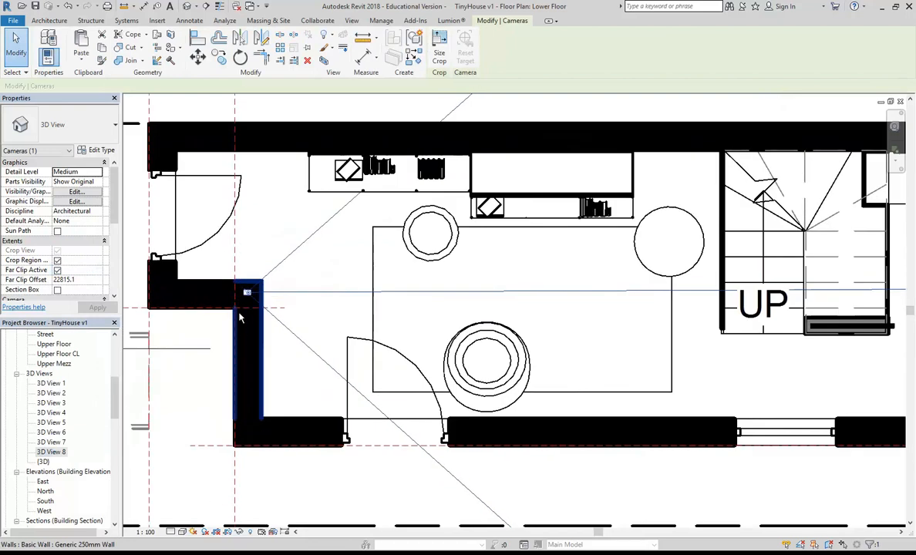
middle_drag(240, 308, 260, 352)
scroll(260, 352, up, 2)
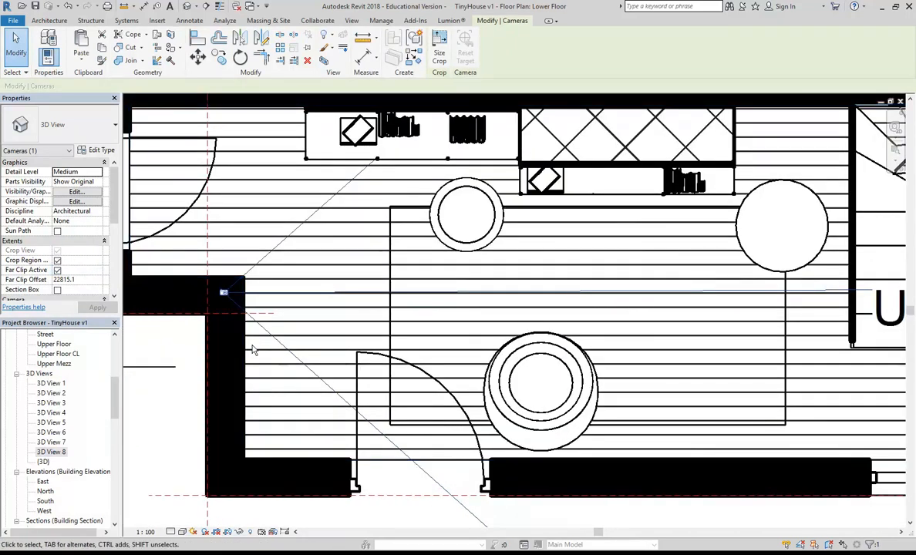
drag(222, 294, 254, 288)
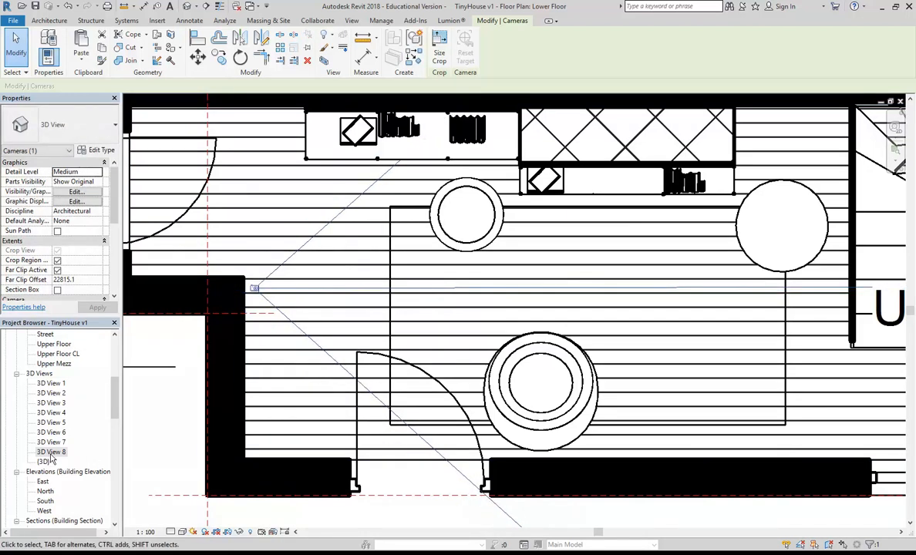
Reopen 3D View 8 and render it from the moved camera at Draft quality with artificial interior lighting.
double_click(51, 452)
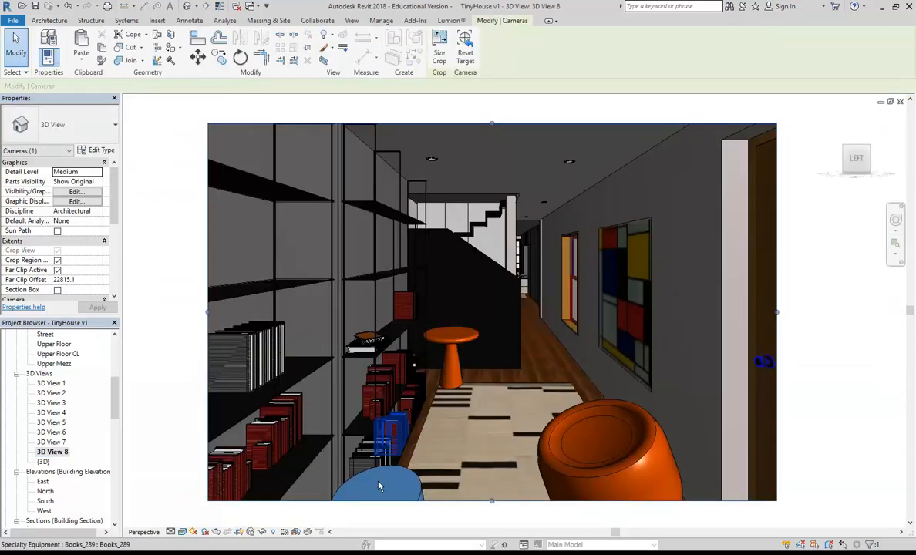
click(216, 531)
click(34, 32)
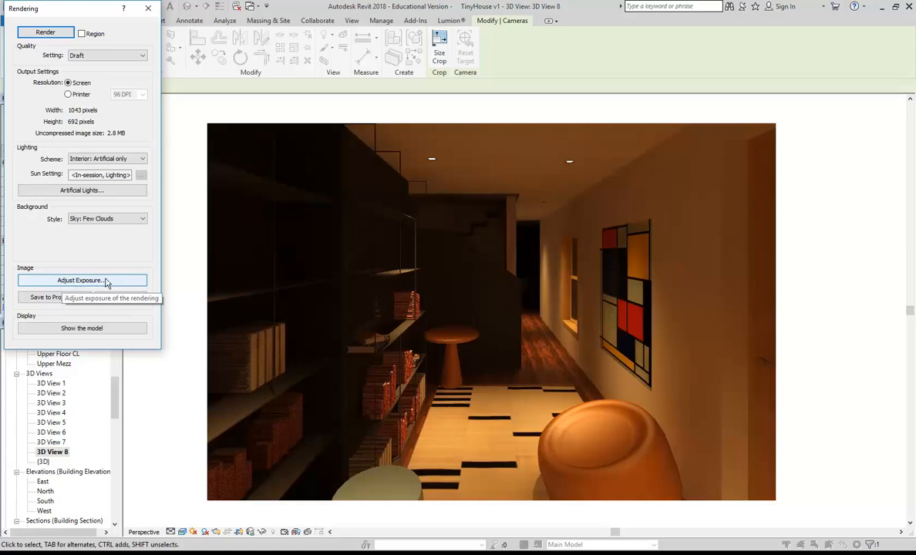
Brighten the rendering by setting its exposure value to 6.84.
click(51, 280)
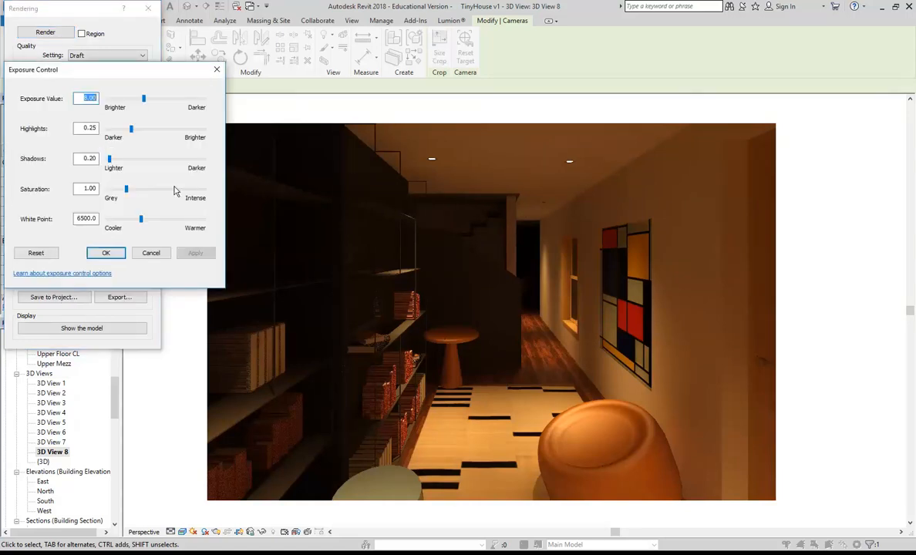
drag(144, 101, 127, 100)
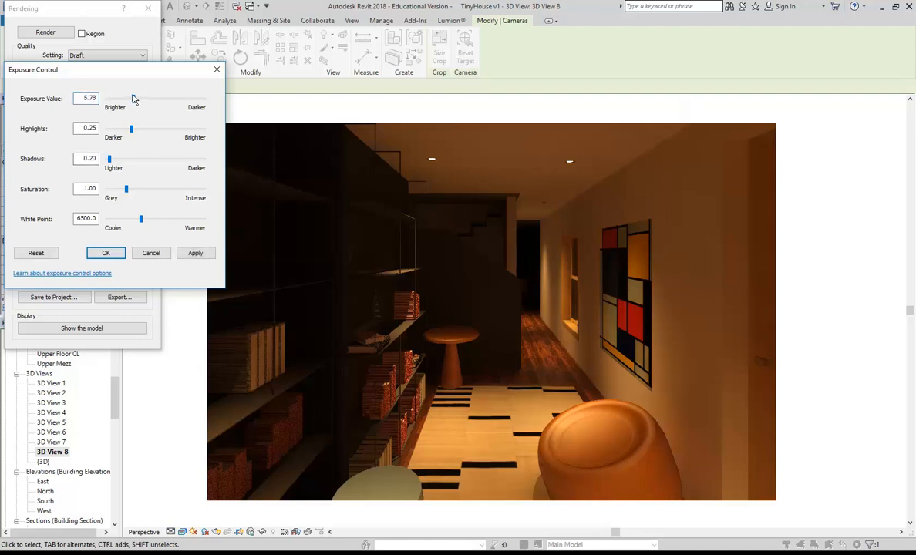
click(192, 255)
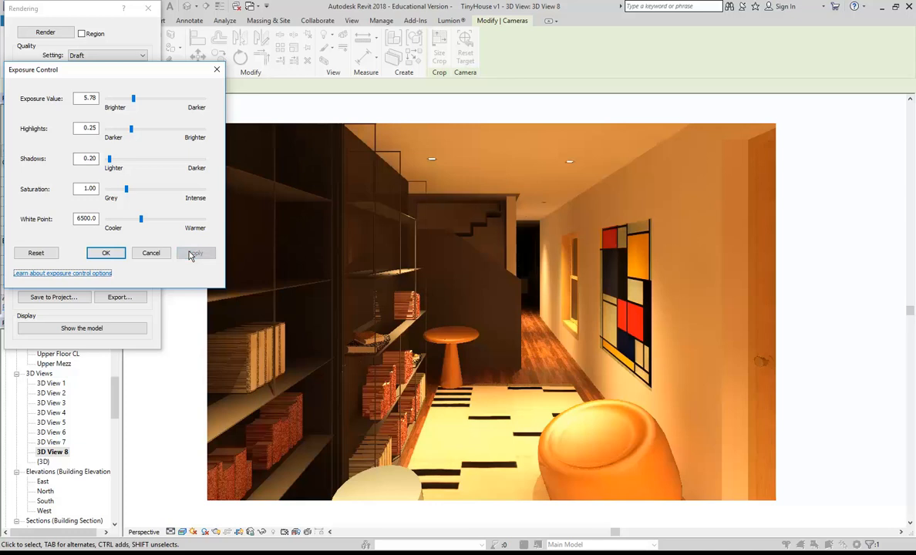
drag(133, 98, 138, 99)
click(195, 251)
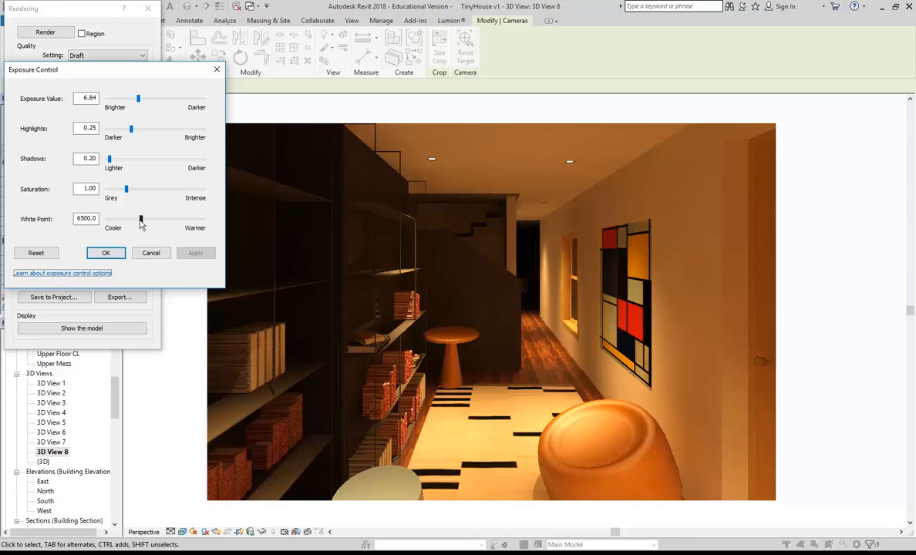
Make the rendering cooler by setting its white point to 4024.7, and accept the exposure settings.
drag(141, 222, 130, 222)
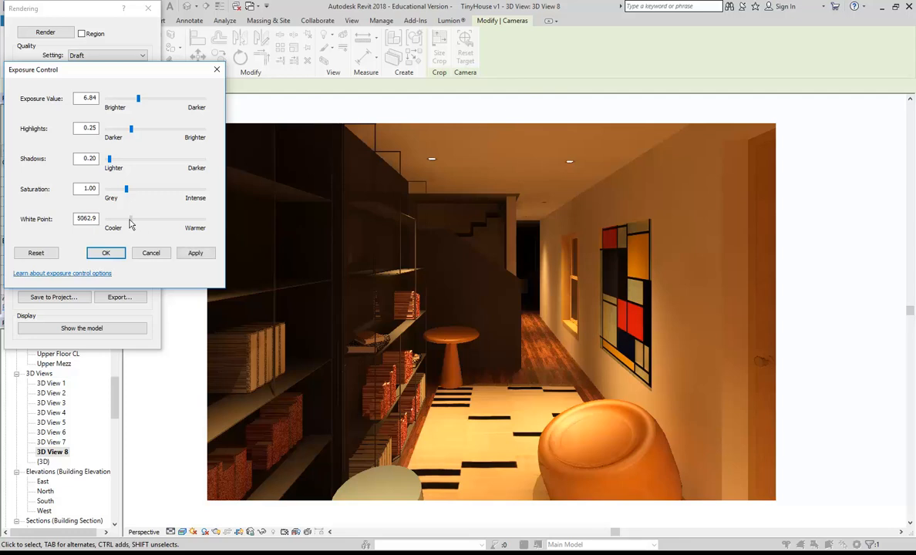
click(196, 253)
drag(132, 222, 123, 222)
click(196, 254)
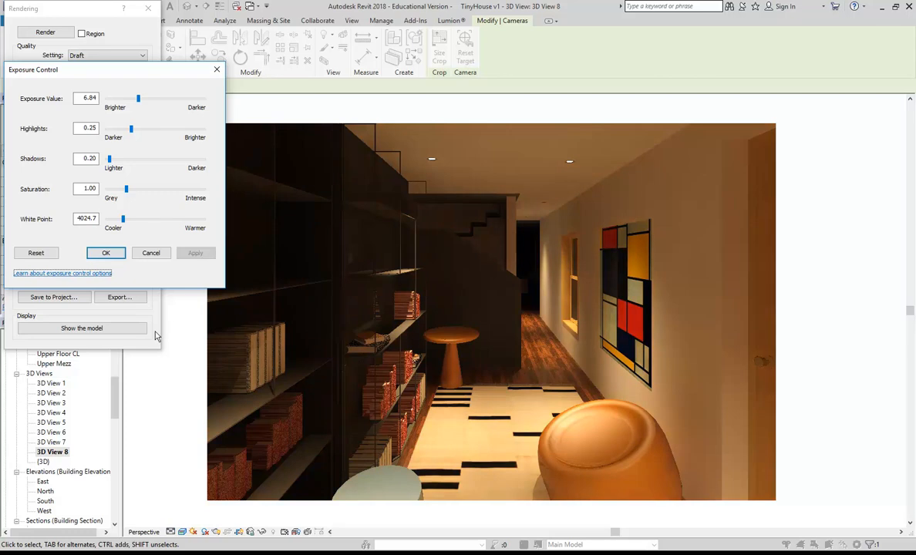
click(107, 254)
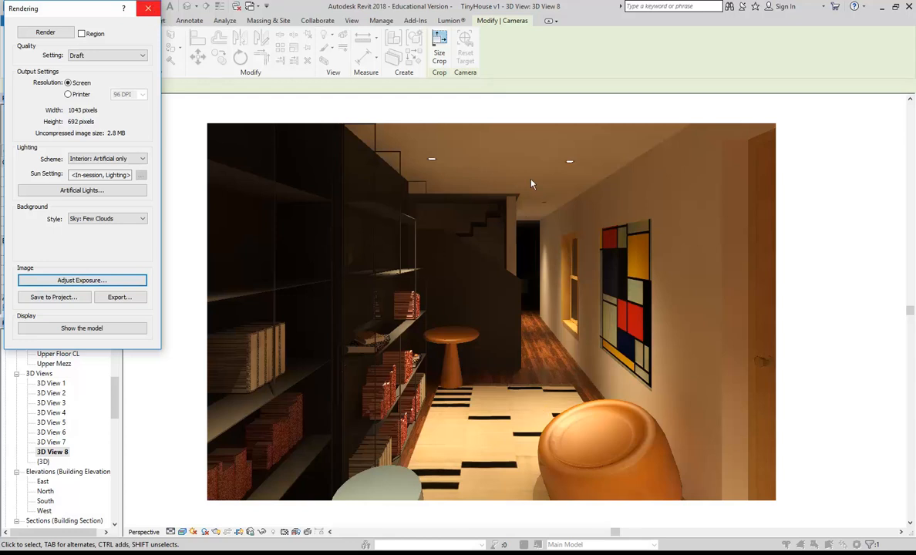
Close the rendering settings, open the Lower Floor ceiling plan at the bedroom end, and deselect the camera.
click(148, 9)
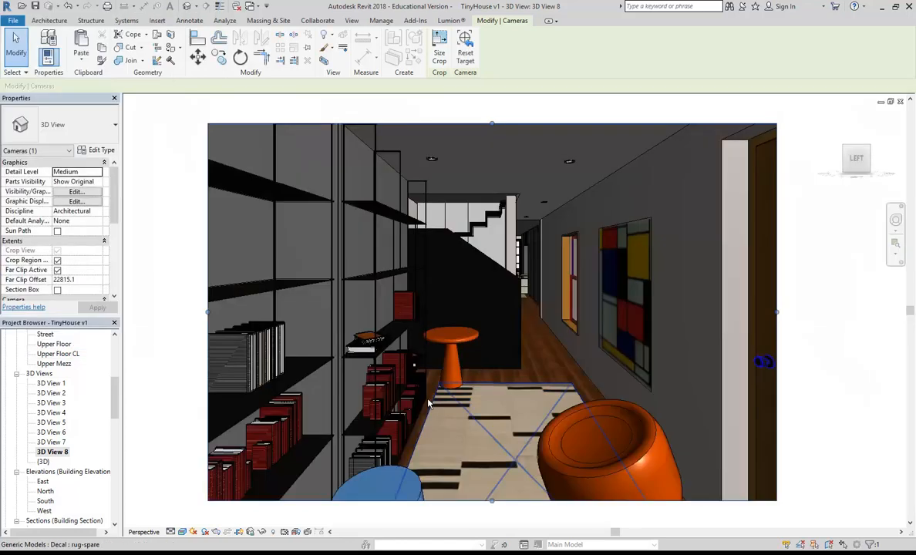
drag(115, 400, 116, 359)
double_click(52, 493)
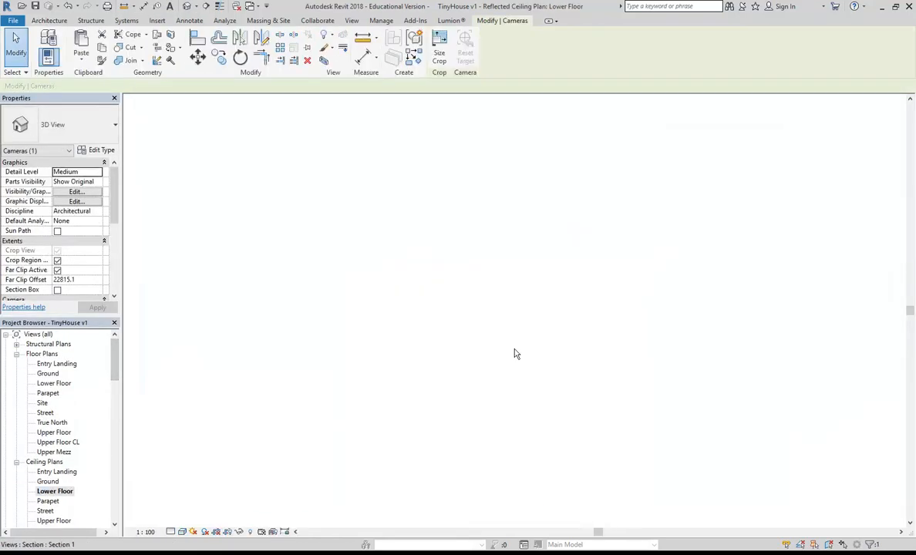
scroll(521, 351, up, 2)
middle_drag(474, 348, 295, 350)
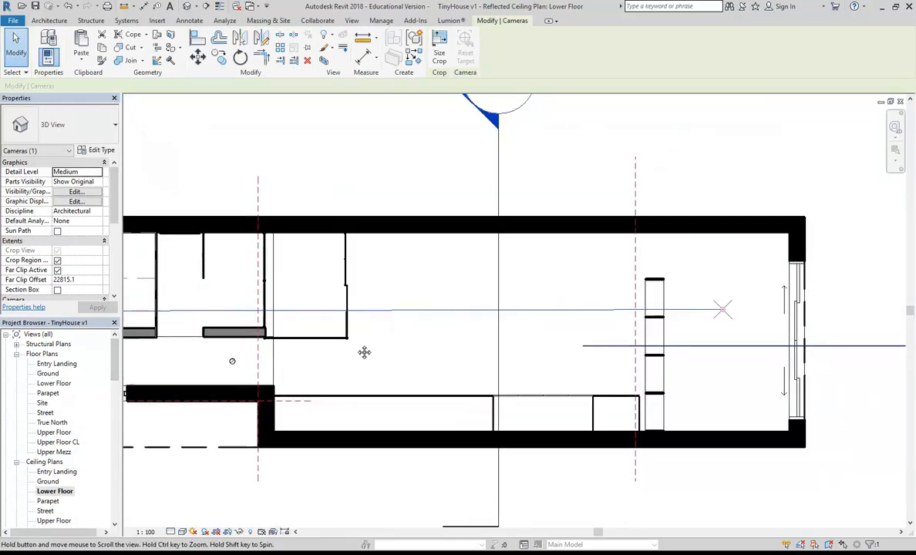
click(405, 190)
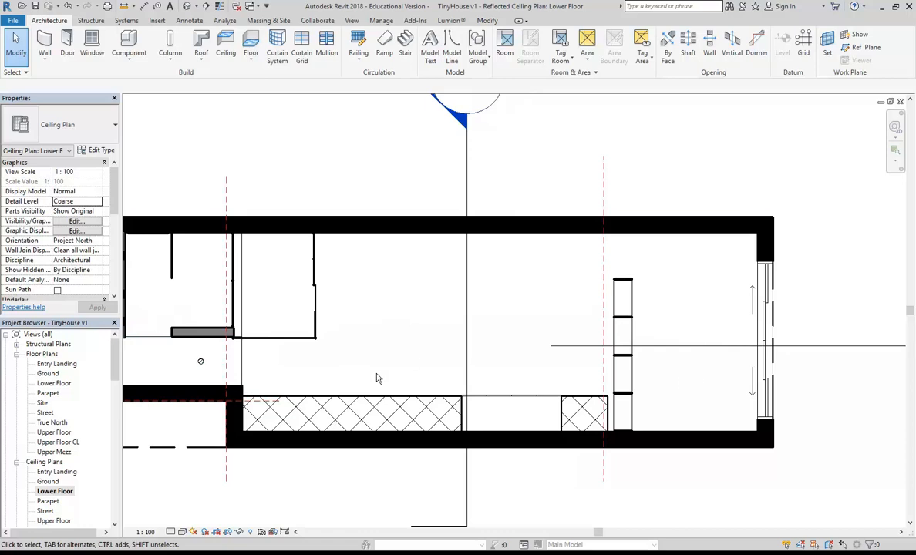
Edit the corridor ceiling's boundary and sketch lines along the bedroom's upper wall, glazed end wall and lower wall to the inner corner.
click(240, 371)
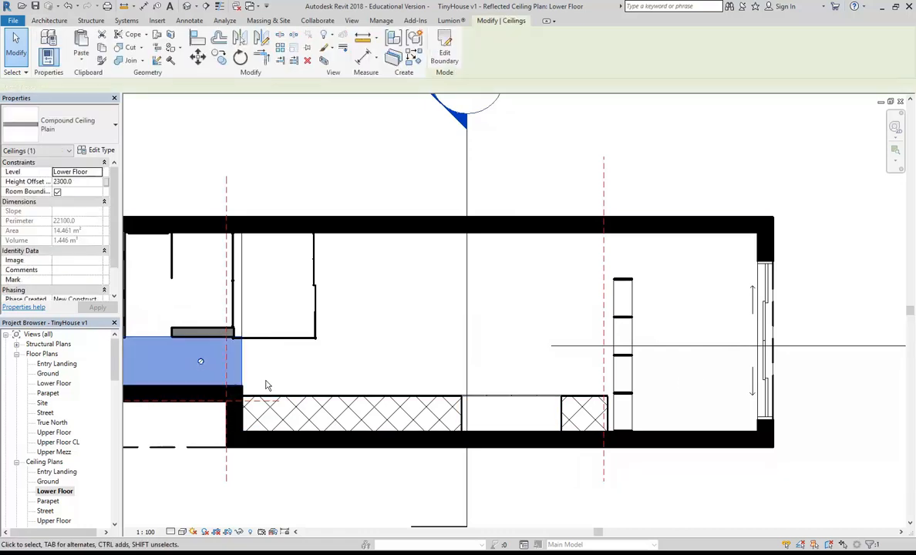
click(446, 40)
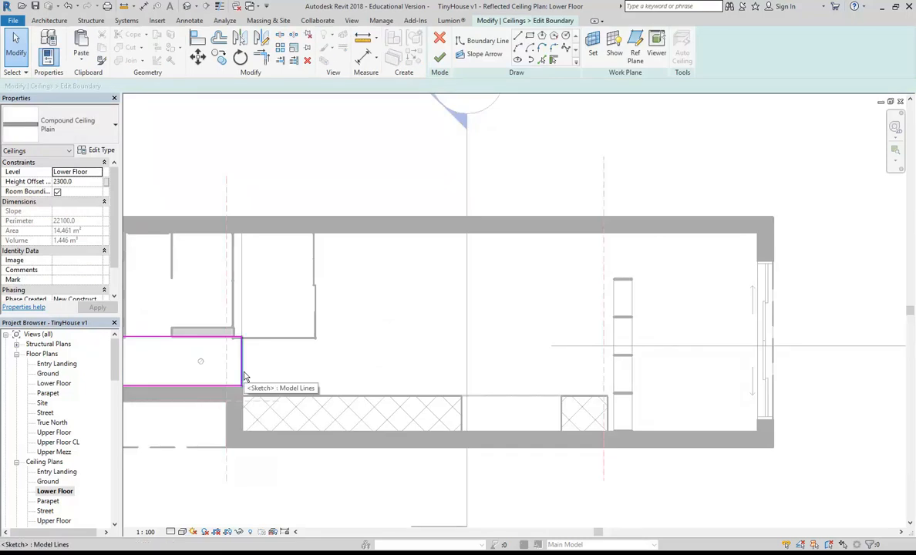
click(519, 37)
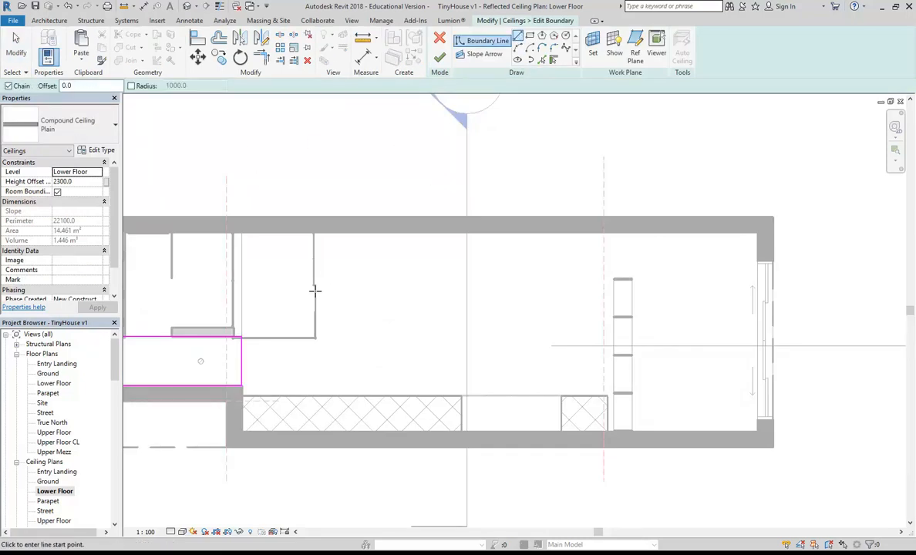
click(313, 231)
click(754, 231)
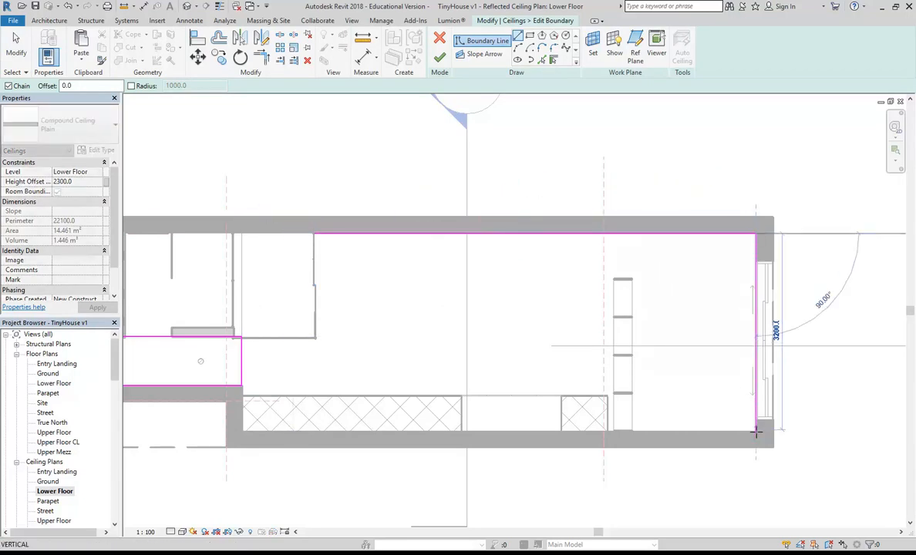
scroll(756, 434, up, 5)
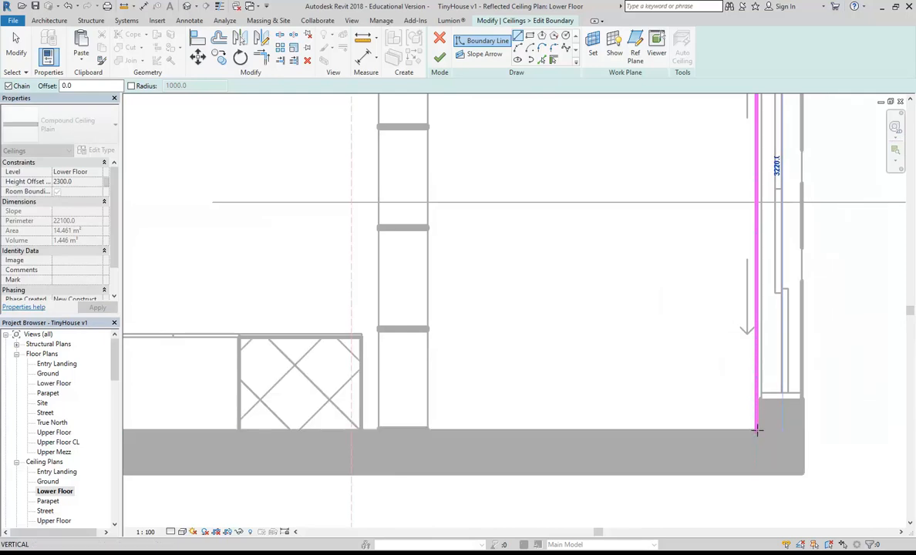
click(758, 432)
scroll(758, 432, down, 2)
middle_drag(324, 388, 612, 382)
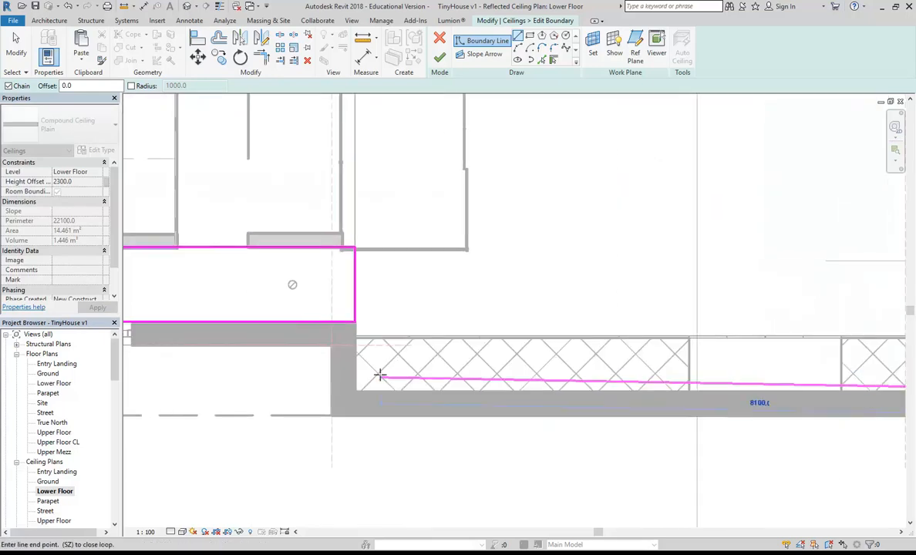
click(357, 391)
key(Escape)
key(Escape)
Trim the corridor's old end line to meet the bedroom's lower boundary line and the corridor's lower boundary line at corners.
click(355, 294)
click(380, 391)
click(338, 323)
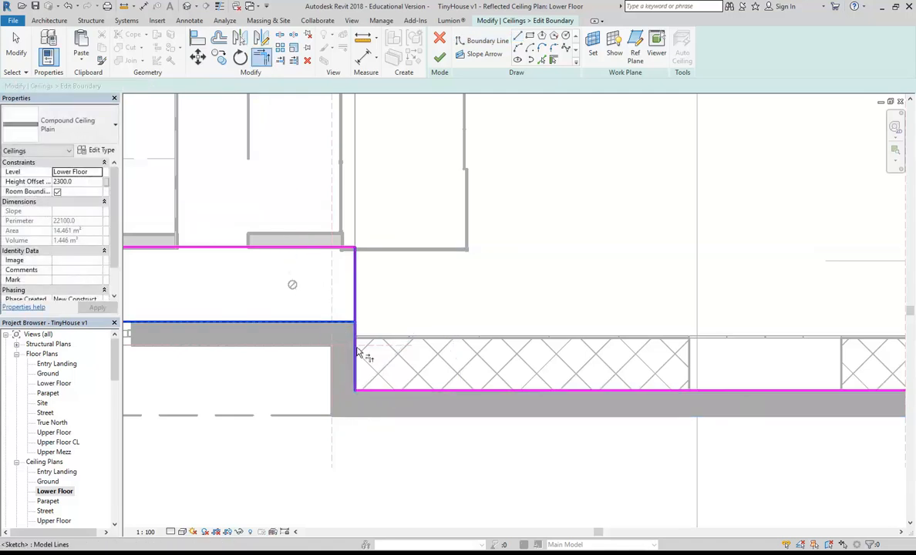
Sketch a vertical boundary line along the planter's bedroom side, from the upper wall down to the planter's lower corner.
scroll(401, 313, down, 2)
middle_drag(401, 312, 367, 399)
scroll(445, 285, up, 2)
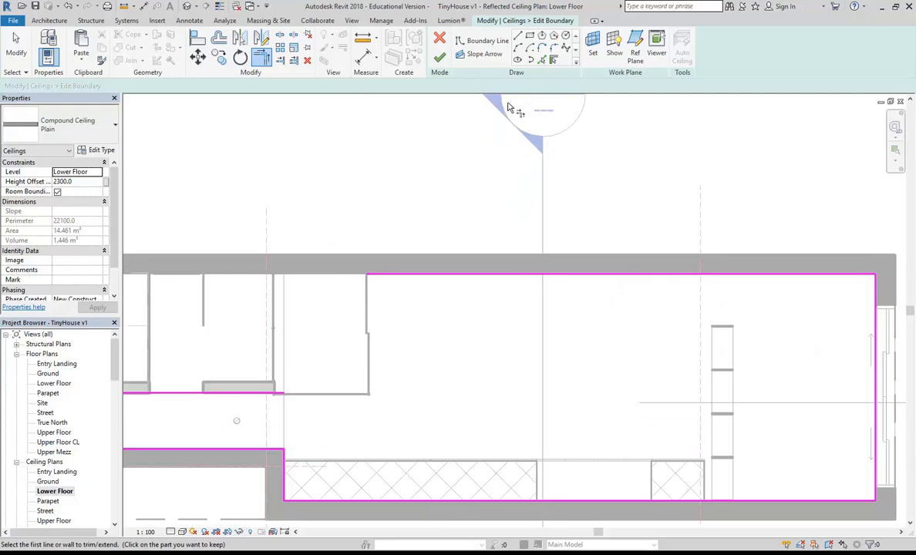
click(482, 40)
scroll(399, 289, up, 2)
click(337, 260)
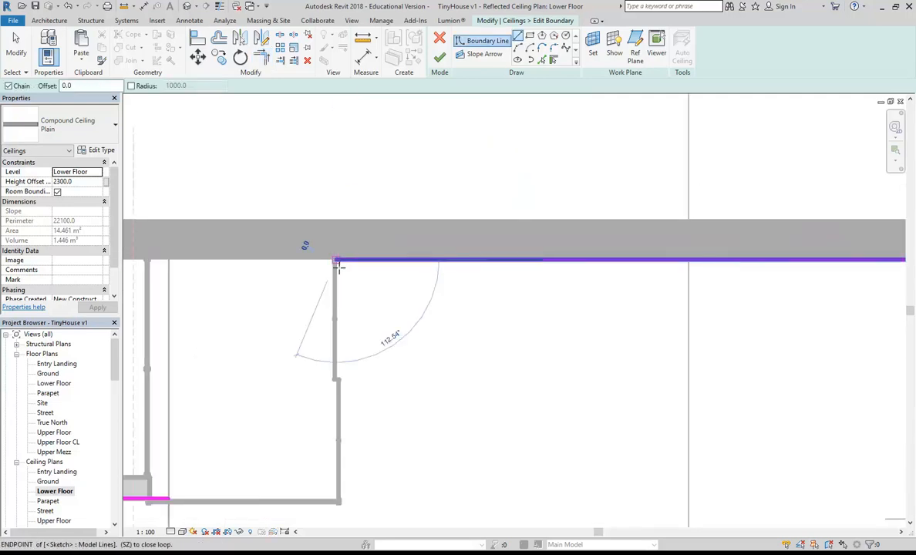
middle_drag(345, 396, 370, 300)
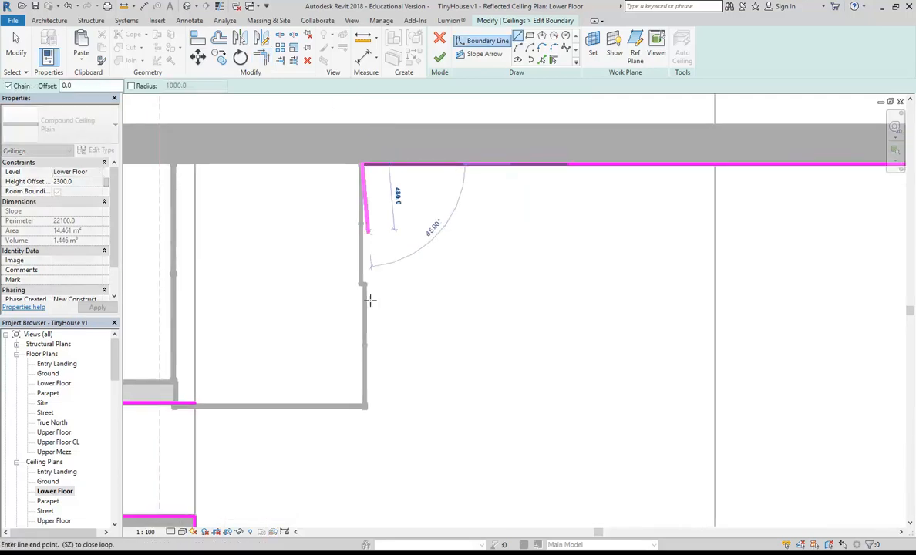
click(362, 406)
key(Escape)
key(Escape)
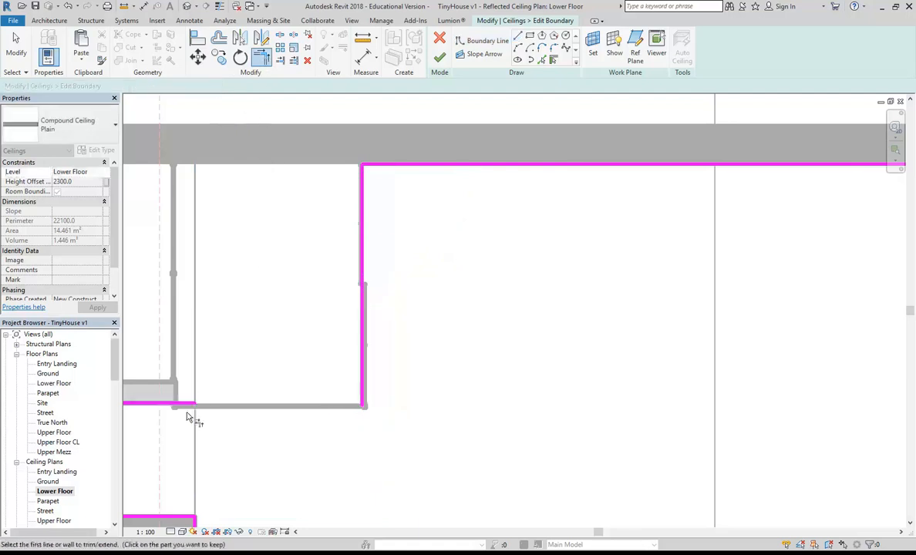
Trim the corridor's upper boundary line and the vertical line beside the planter to a corner, and end the Trim command.
key(t)
key(r)
click(187, 404)
click(366, 391)
right_click(282, 289)
click(301, 295)
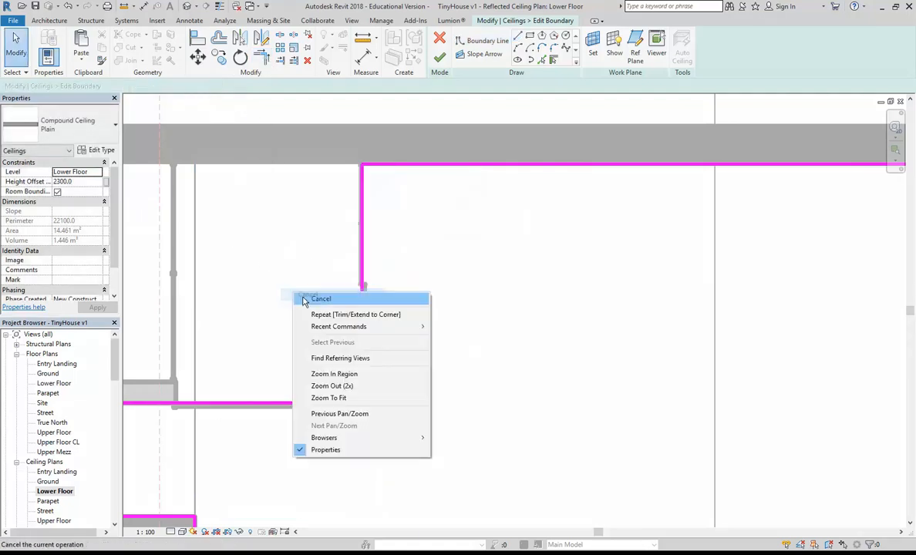
Nudge the vertical boundary line beside the planter to the bedroom side of the thin partition and finish the ceiling boundary edit.
click(363, 337)
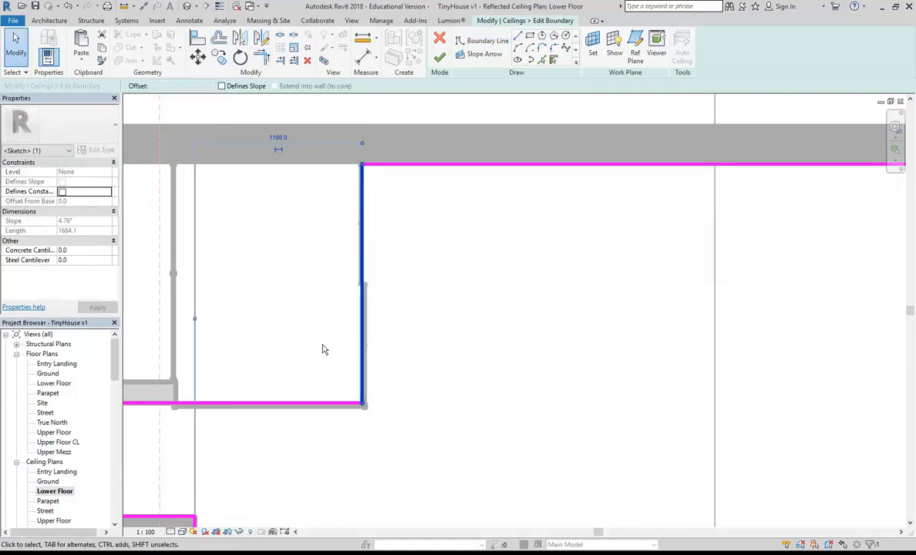
key(Right)
key(Right)
key(Escape)
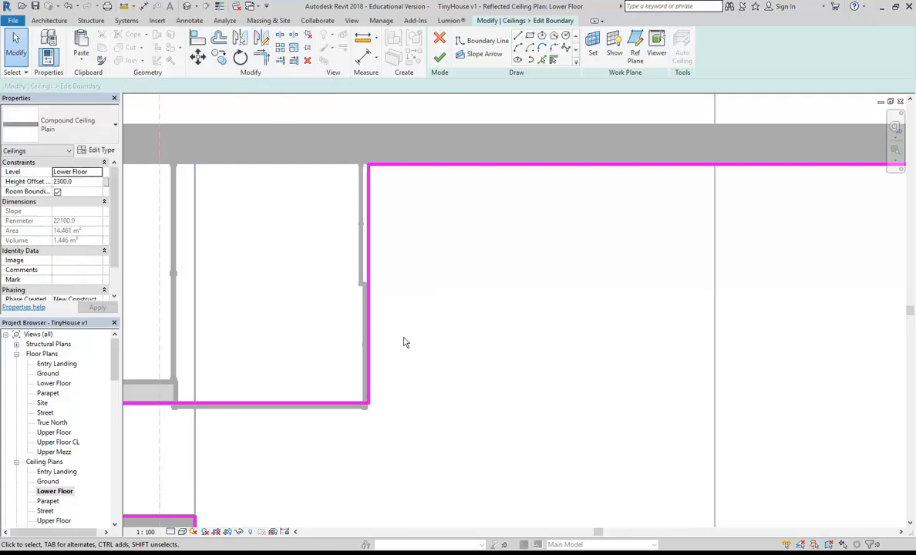
scroll(383, 316, down, 2)
scroll(378, 230, up, 2)
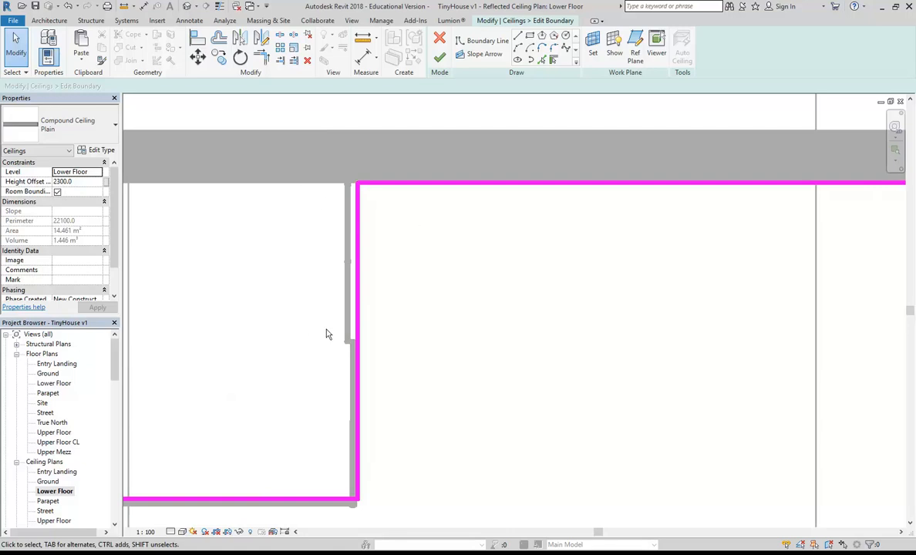
scroll(347, 336, down, 3)
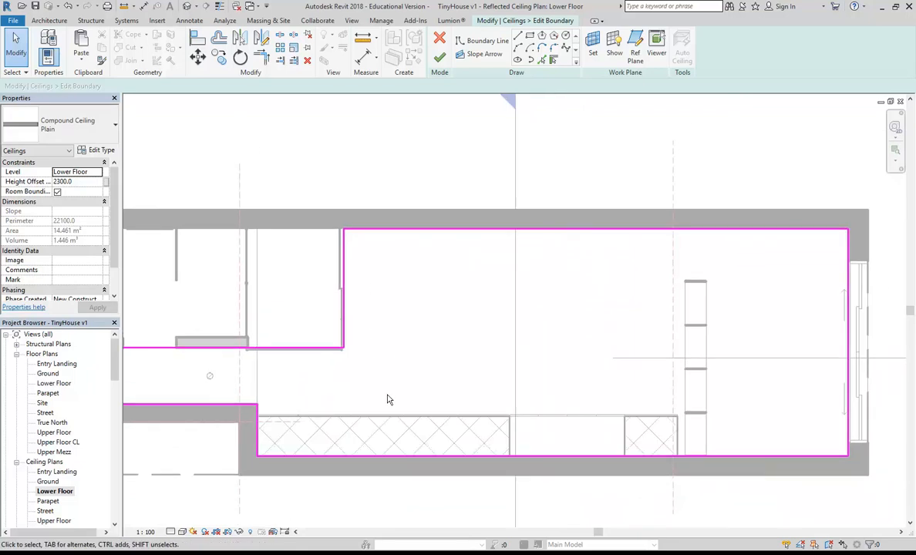
click(439, 58)
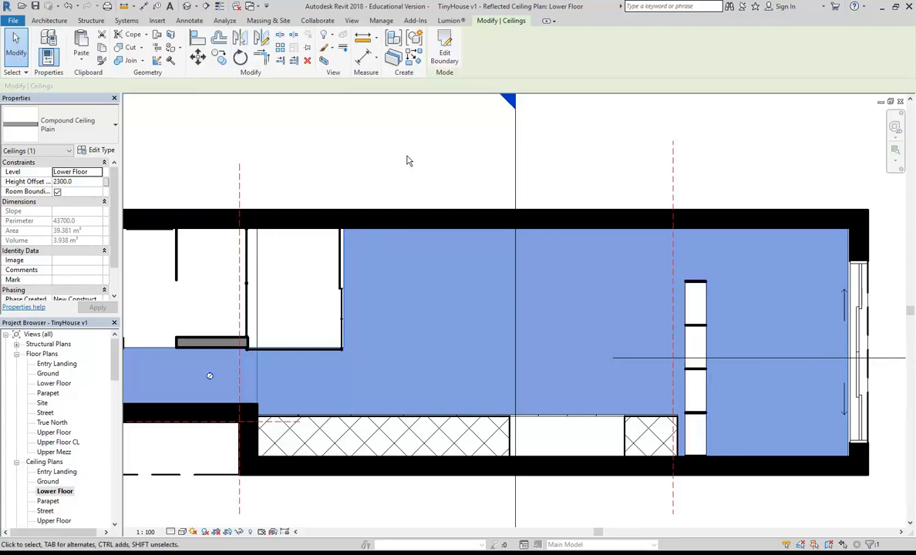
click(379, 148)
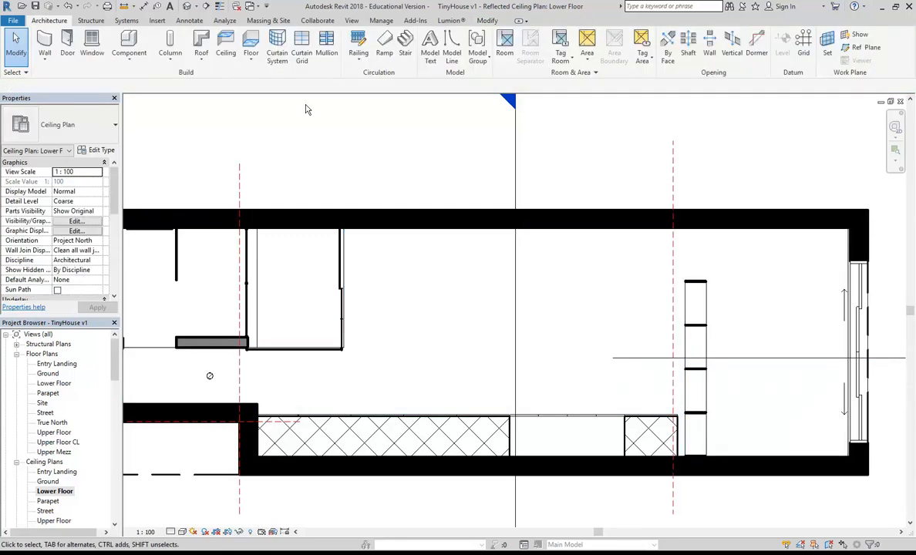
Place four 152mm Incandescent - 120V recessed can downlights in the bedroom ceiling, in two rows of two between the partition and the shelving.
click(123, 38)
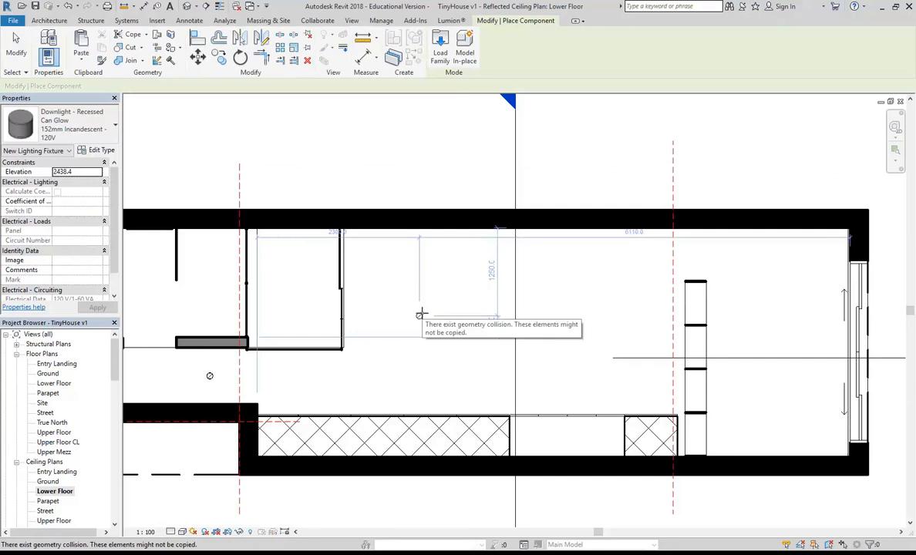
click(403, 376)
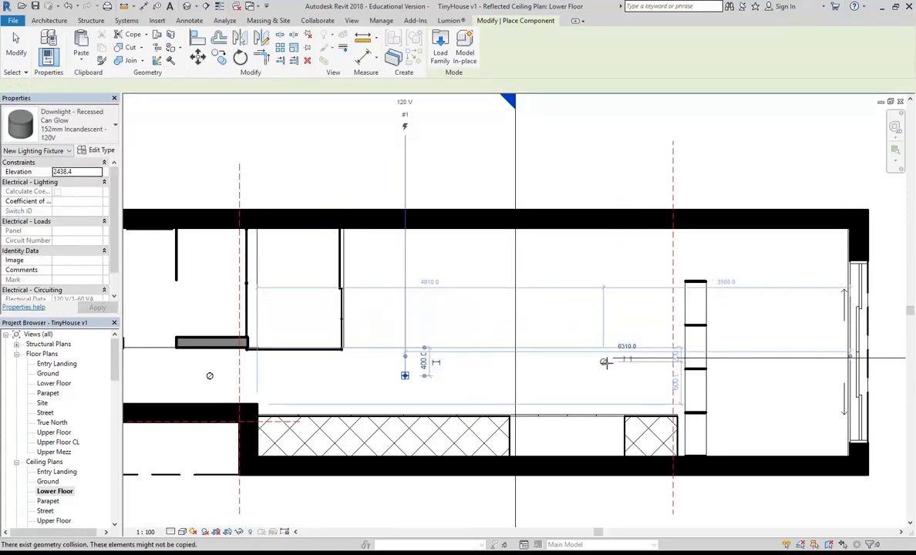
middle_drag(620, 374, 575, 378)
scroll(575, 378, up, 2)
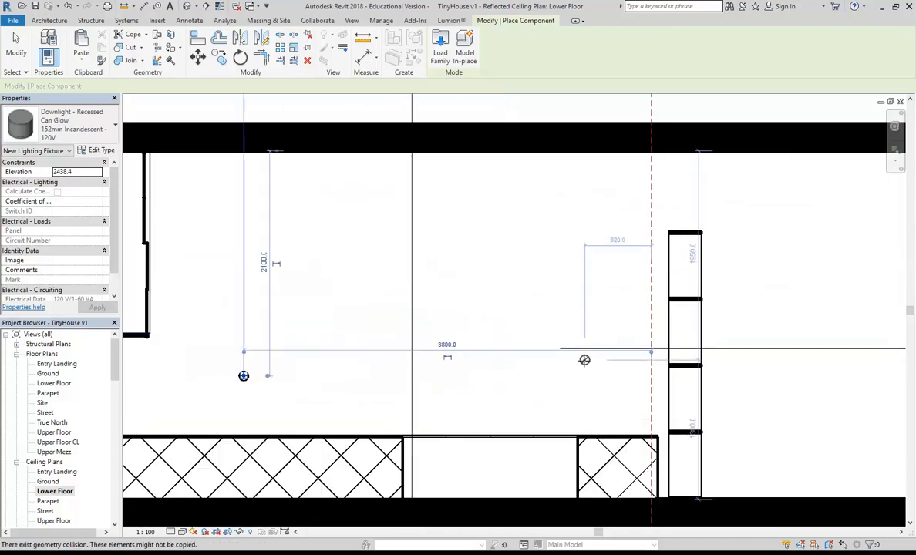
scroll(576, 378, down, 3)
click(549, 395)
scroll(370, 309, up, 2)
click(365, 303)
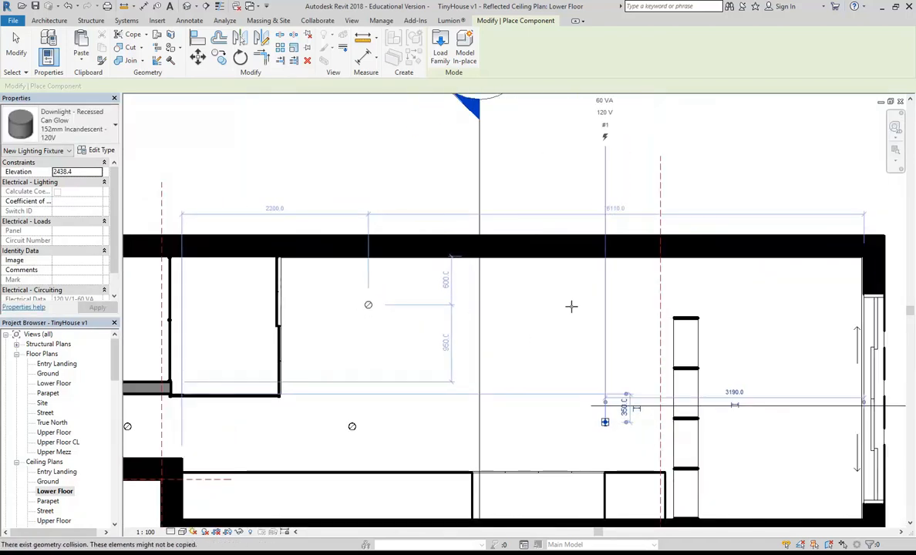
click(588, 305)
Open 3D View 8, render it at Draft quality with the Interior: Artificial only scheme, and close the rendering settings.
drag(114, 370, 114, 404)
double_click(51, 471)
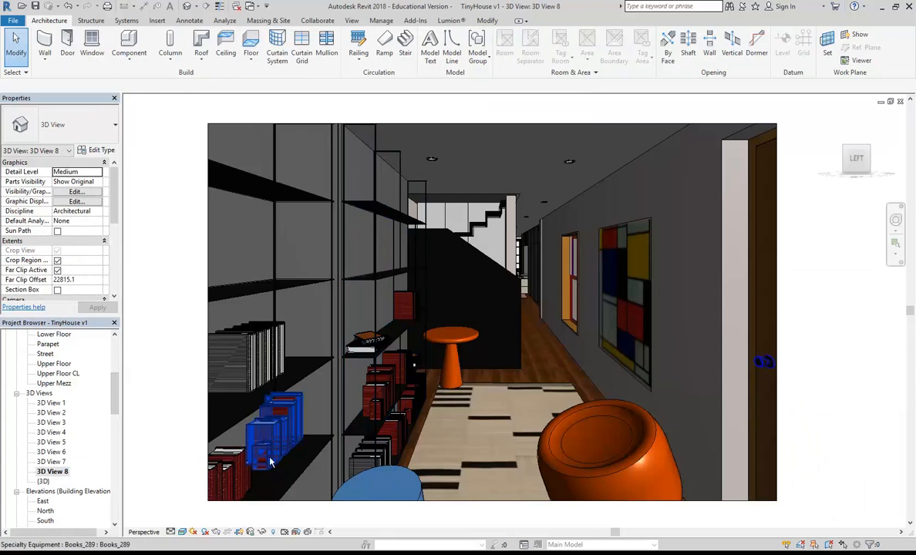
click(217, 532)
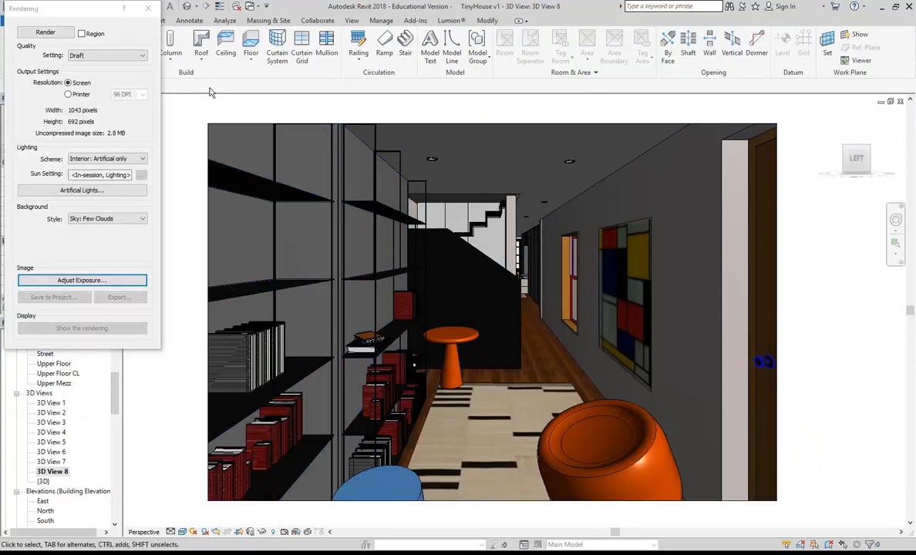
click(45, 32)
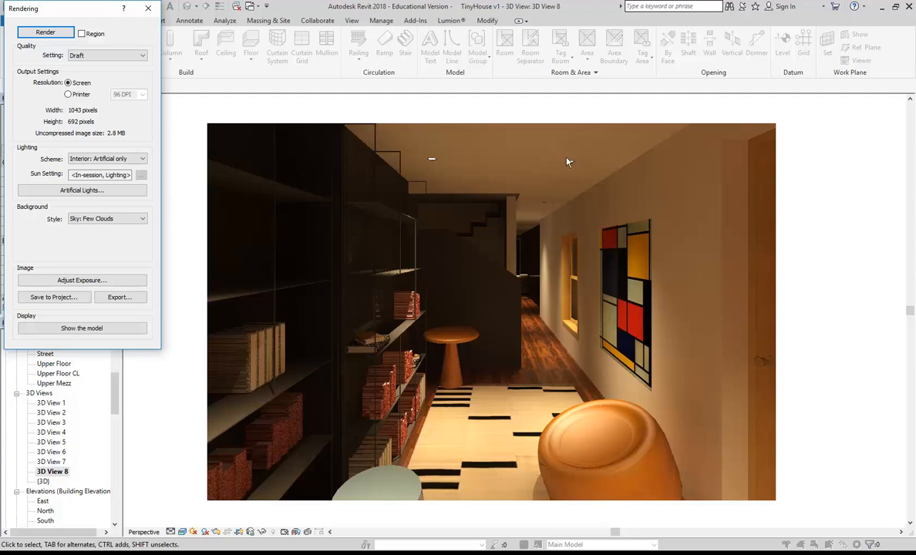
click(149, 9)
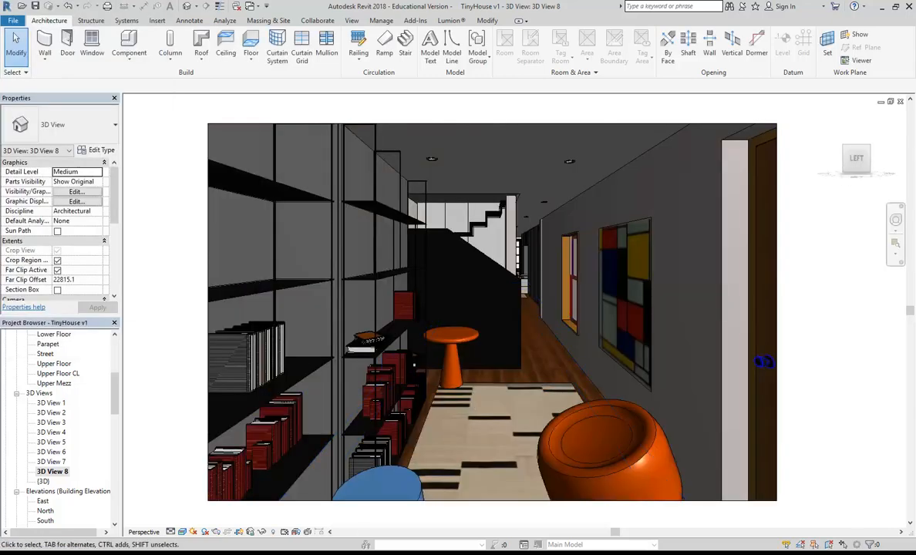